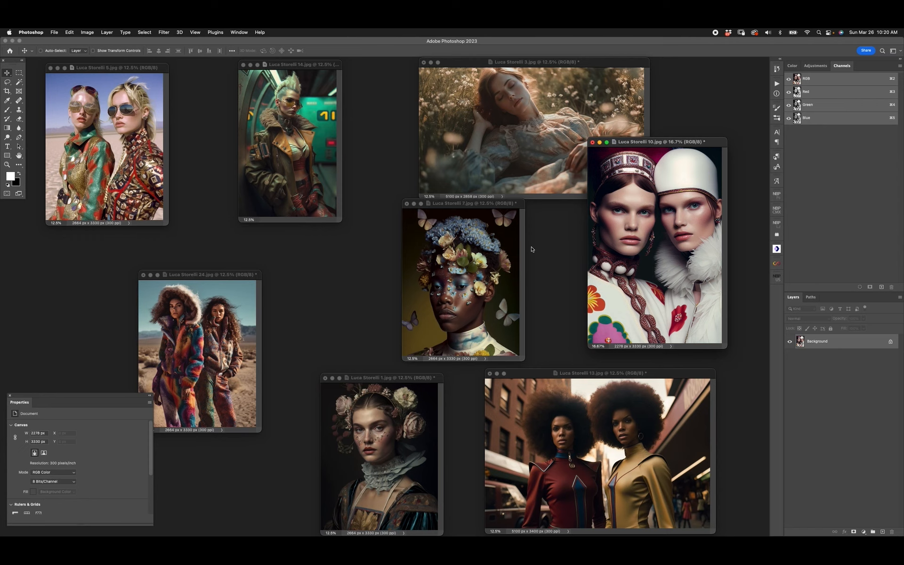
Bring the floral headdress portrait with butterflies to the front in full-screen mode and position it in the workspace
left_click(474, 204)
key("f")
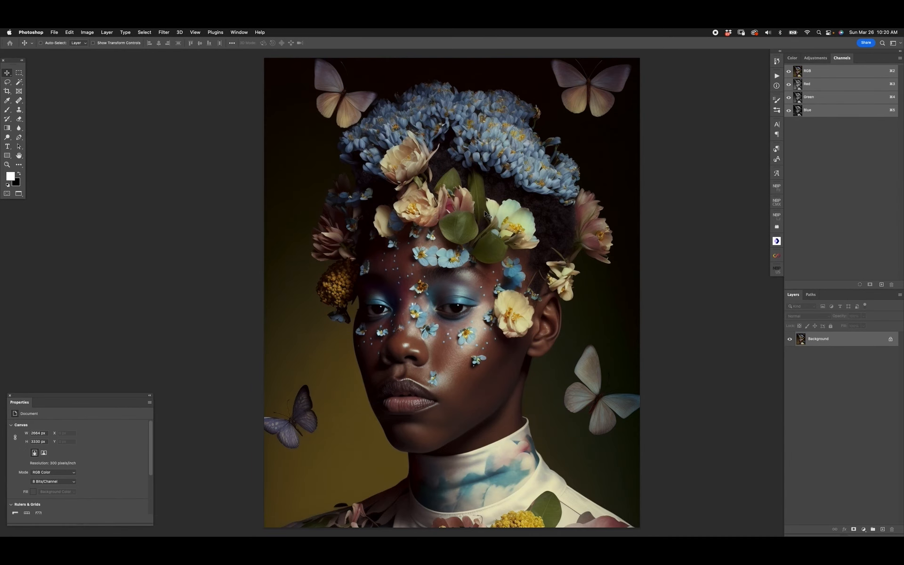
left_click_drag(480, 228, 470, 230)
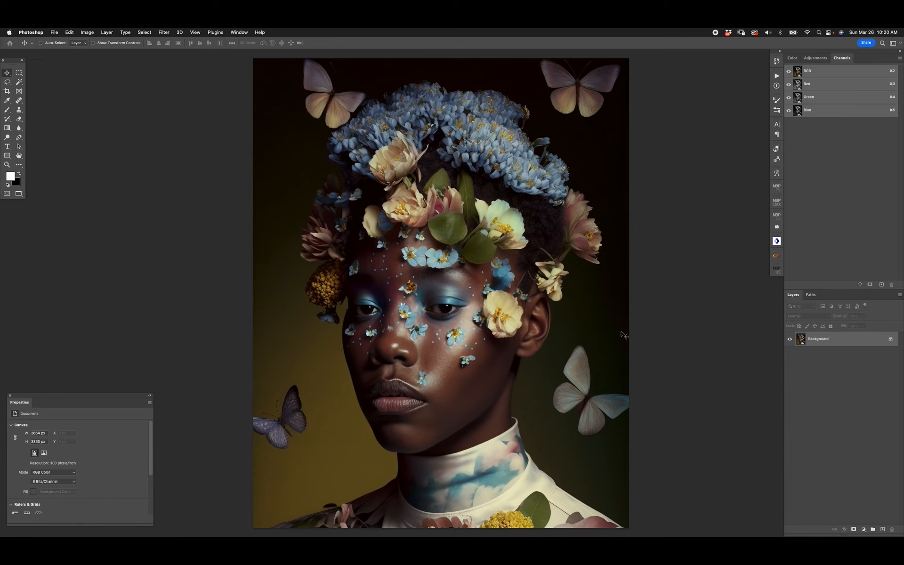
Add a Hue/Saturation adjustment layer above the Background and set the Cyans hue to -103
left_click(864, 529)
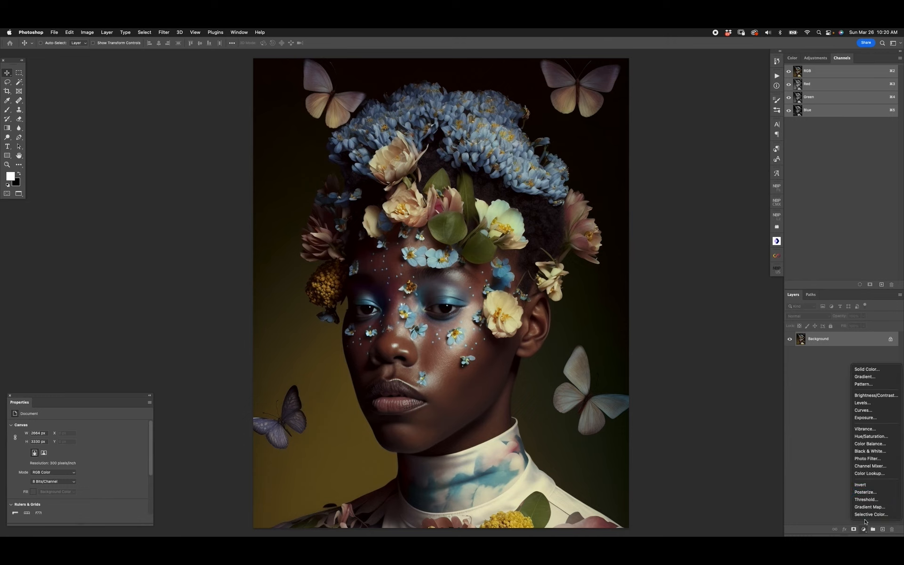
left_click(871, 437)
left_click_drag(121, 396, 137, 341)
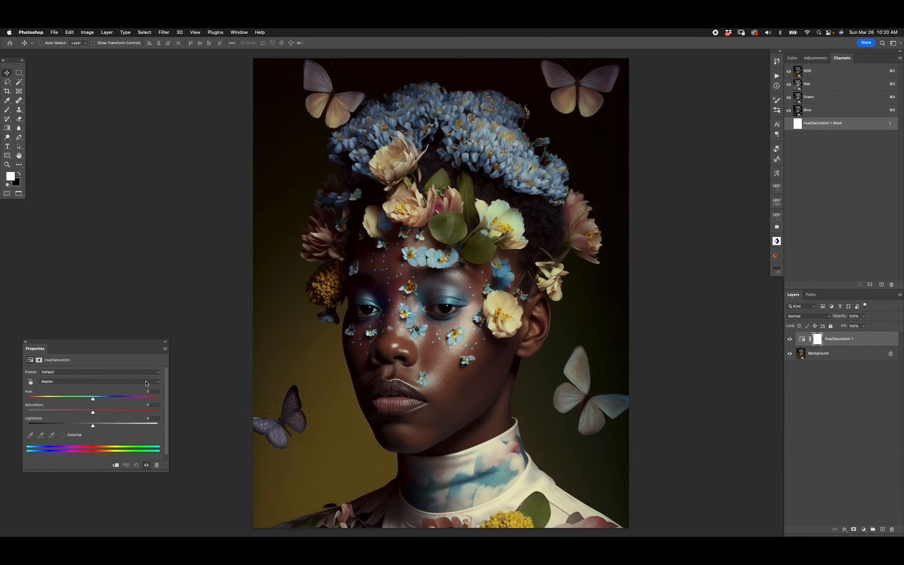
left_click(145, 382)
left_click(114, 407)
left_click_drag(93, 399, 48, 398)
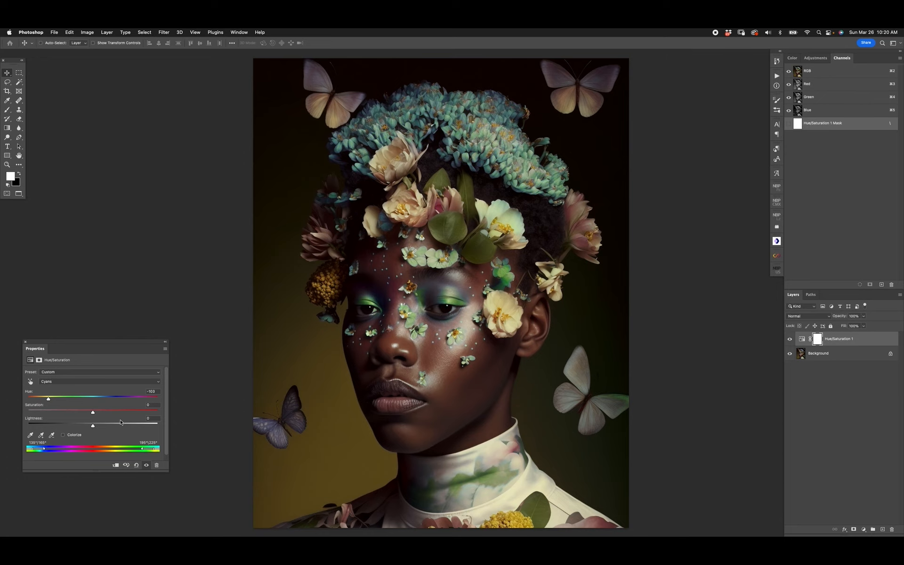
Set the Blues hue to -180 and saturation to +9 in the Hue/Saturation adjustment
left_click(105, 382)
left_click(100, 387)
mouse_move(93, 400)
left_mouse_down()
mouse_move(42, 399)
mouse_move(96, 413)
left_mouse_up()
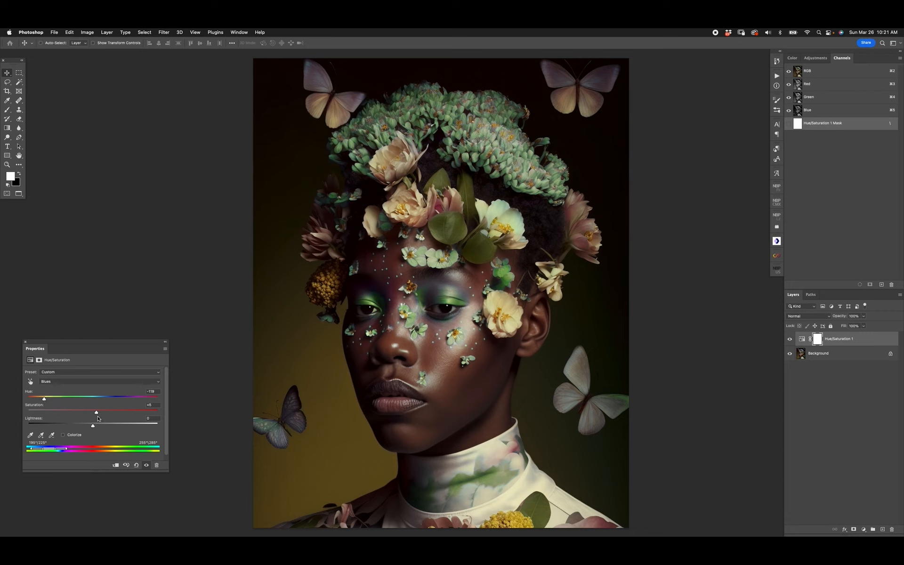
left_click_drag(44, 399, 11, 399)
Set the Cyans hue to -180 and widen its affected color range at both ends
left_click(60, 382)
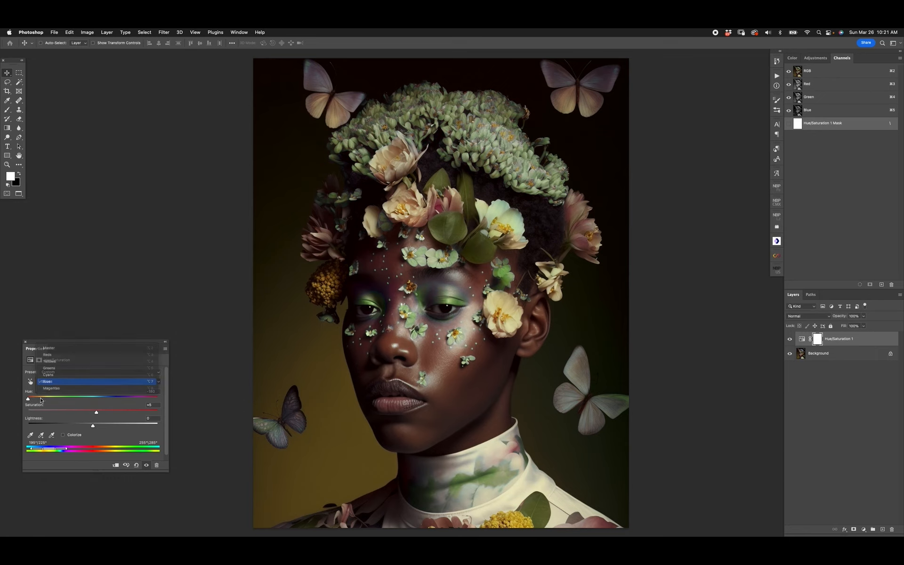
left_click(61, 382)
left_click(60, 382)
left_click(58, 383)
left_click(57, 382)
left_click(52, 375)
left_click_drag(45, 399, 15, 403)
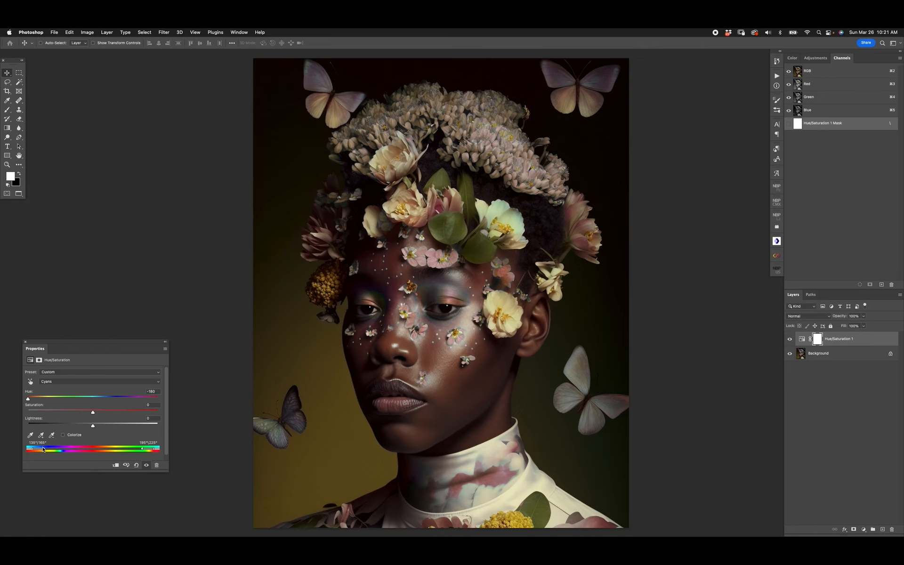
left_click_drag(148, 449, 142, 449)
left_click_drag(40, 449, 53, 450)
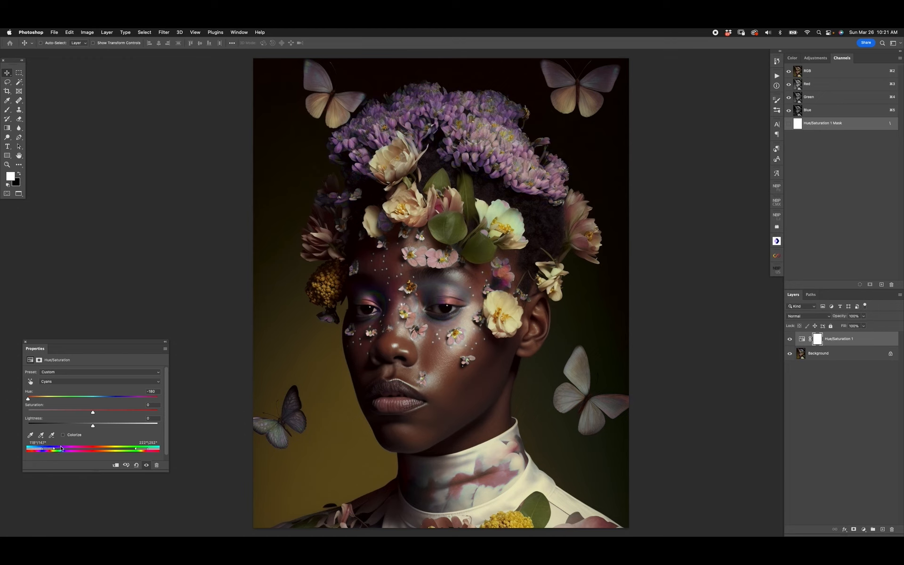
Inspect the recolored flowers up close and compare the portrait with and without the Hue/Saturation adjustment
key("z")
left_click(441, 301)
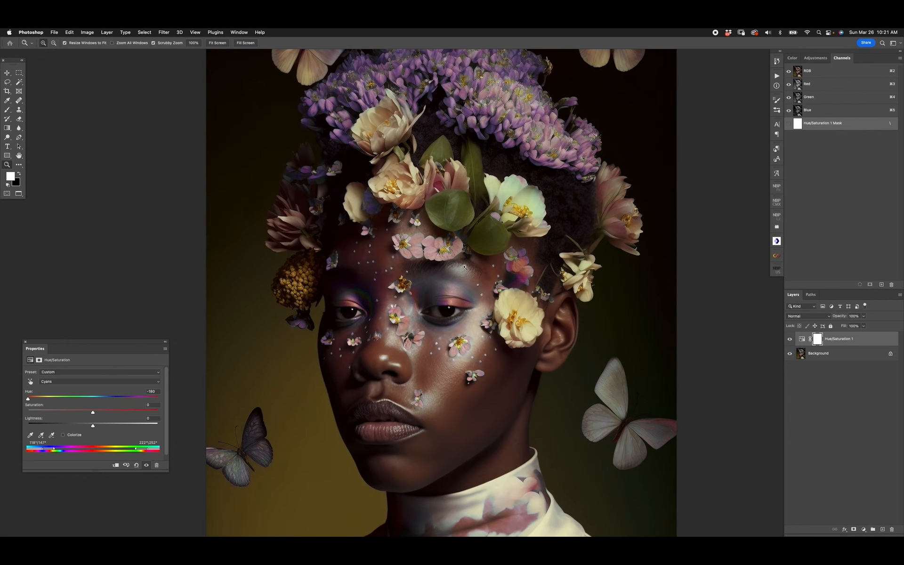
scroll(518, 273, "up", 3)
left_click(789, 339)
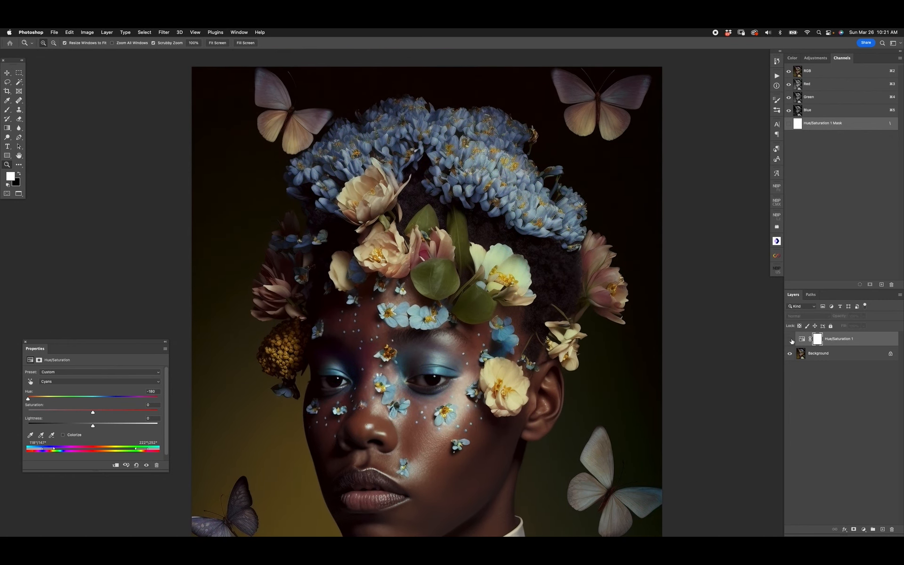
left_click(789, 338)
left_click(433, 159)
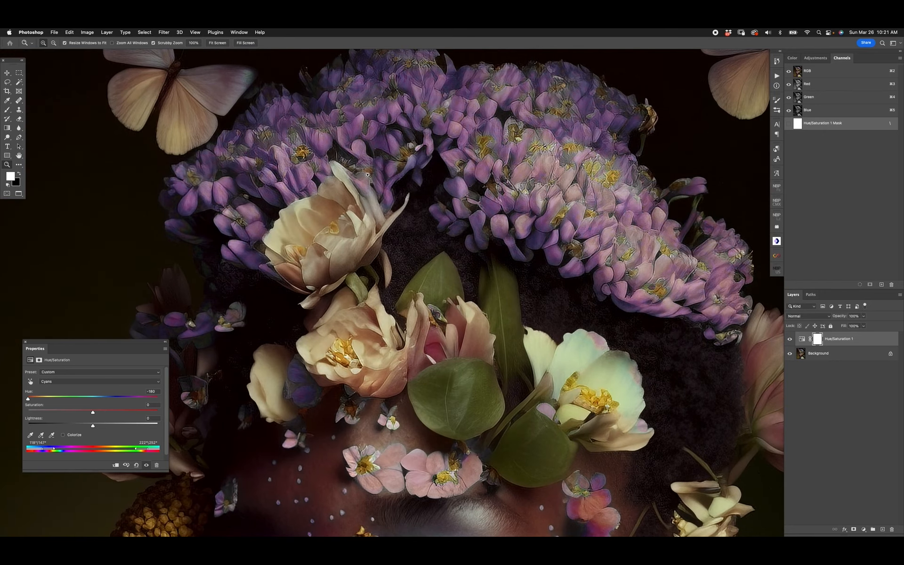
left_click(429, 198, "alt")
scroll(466, 337, "down", 2)
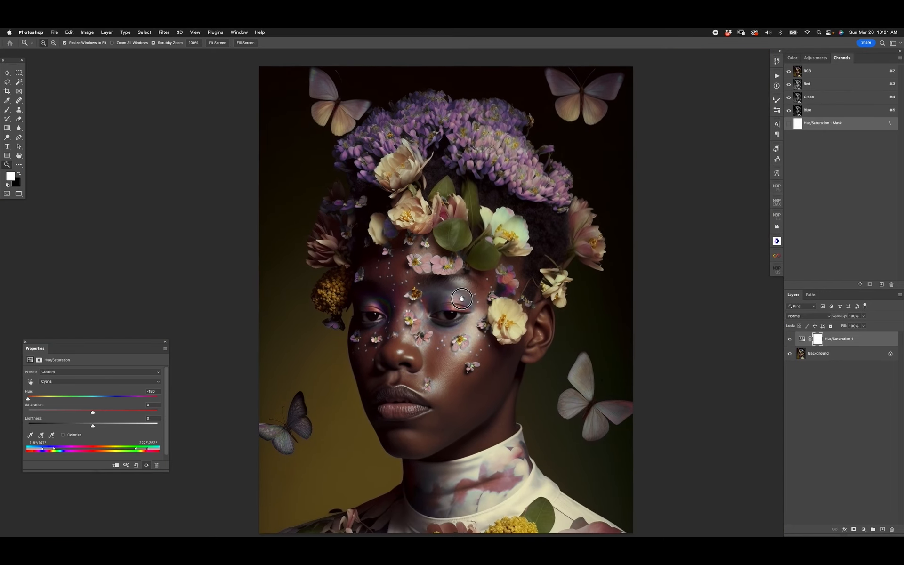
key("v")
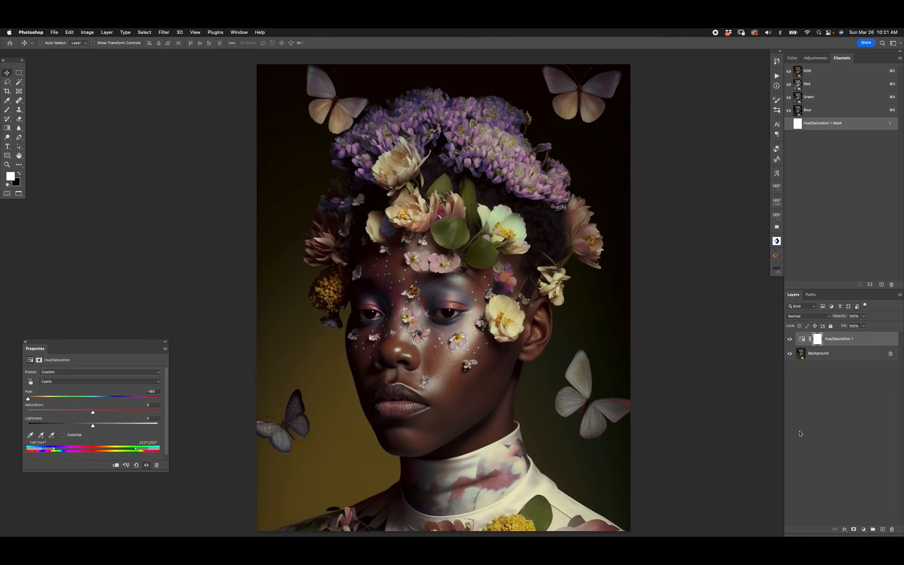
left_click(863, 529)
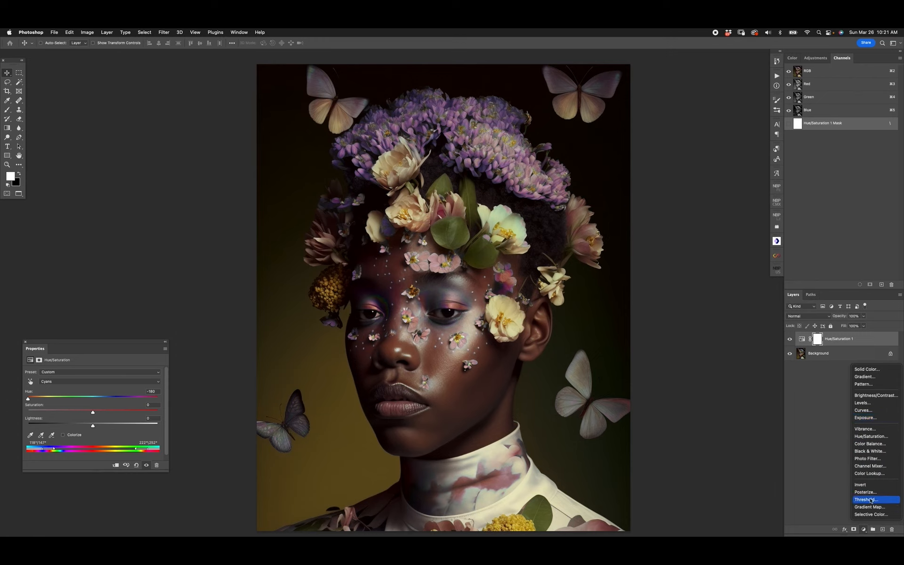
left_click(748, 446)
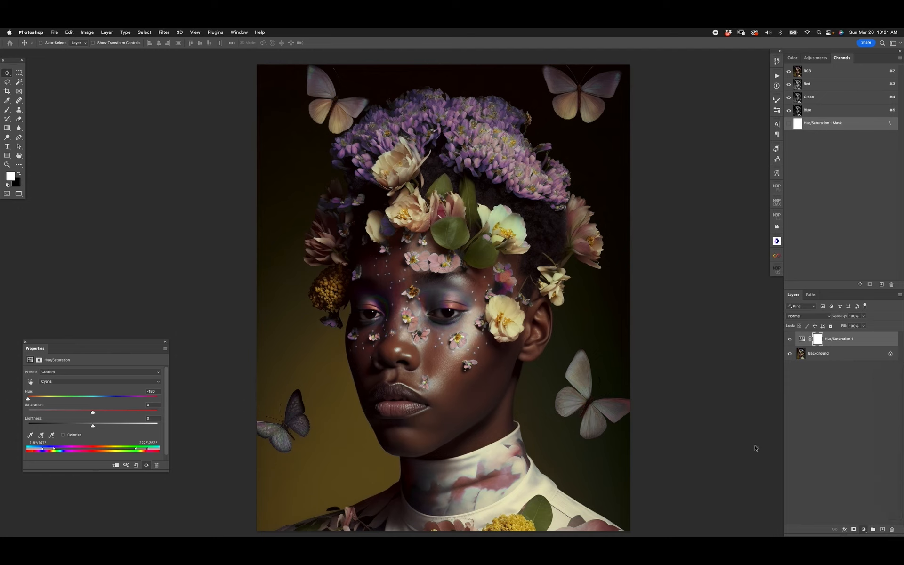
Toggle the Hue/Saturation layer for a last before-and-after comparison, and delete that adjustment layer
left_click(790, 339)
left_click(790, 339)
left_click(790, 338)
left_click(802, 352)
left_click_drag(806, 339, 891, 529)
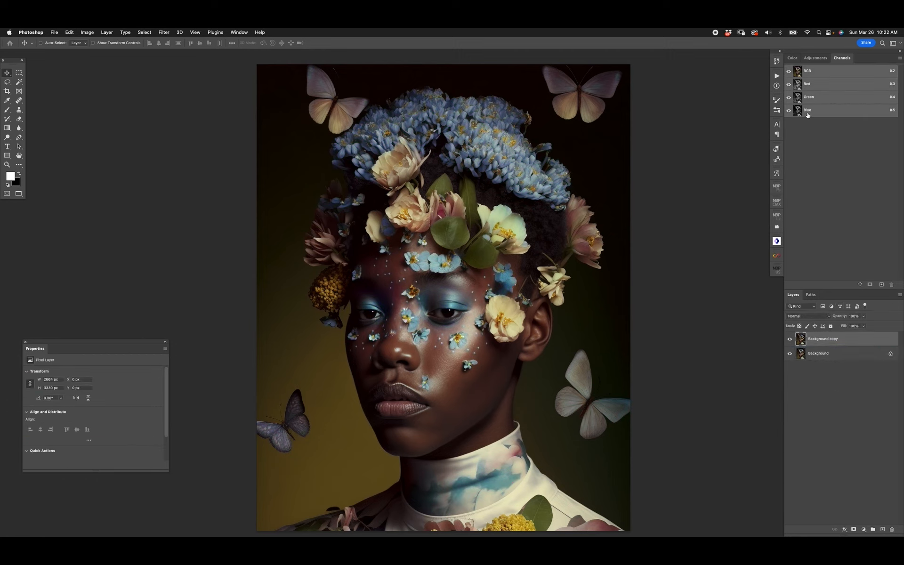
Run the Max S B action on the Background copy, compare it with the original image, and leave the color map hidden
left_click(777, 76)
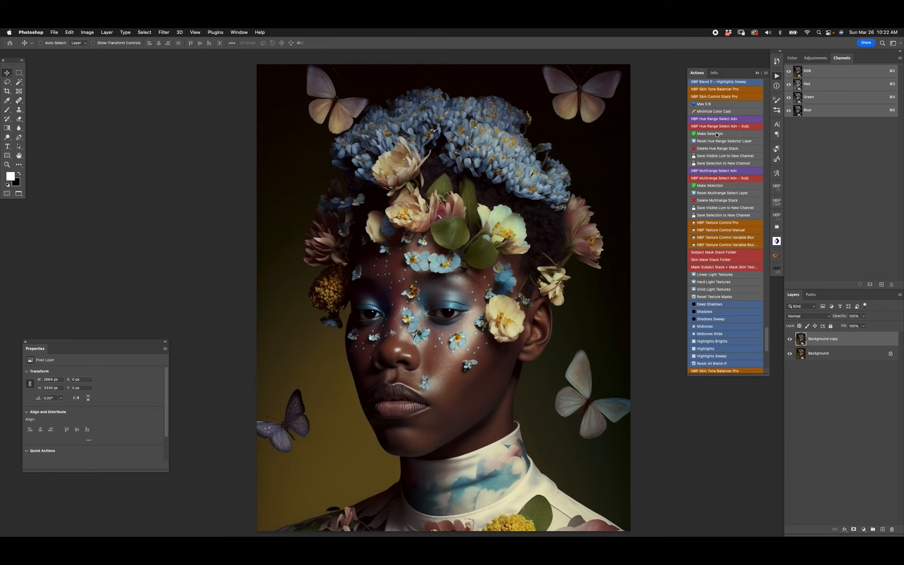
left_click(705, 104)
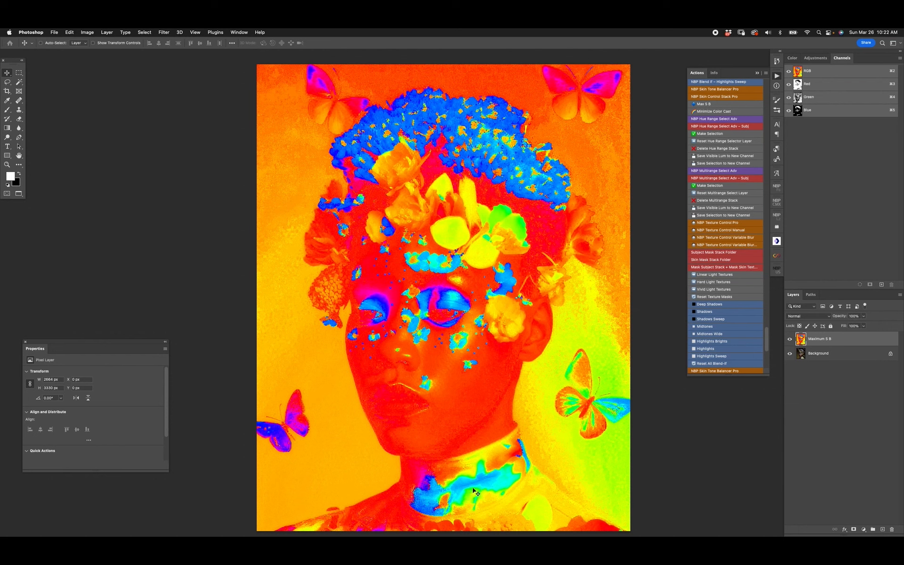
left_click(788, 339)
left_click(788, 339)
left_click(790, 340)
Duplicate the Background layer directly above the original
left_click(802, 353)
key("super+j")
Add a Curves adjustment layer with the Enhance Monochromatic Contrast auto algorithm and compare the image with and without it
left_click(864, 530)
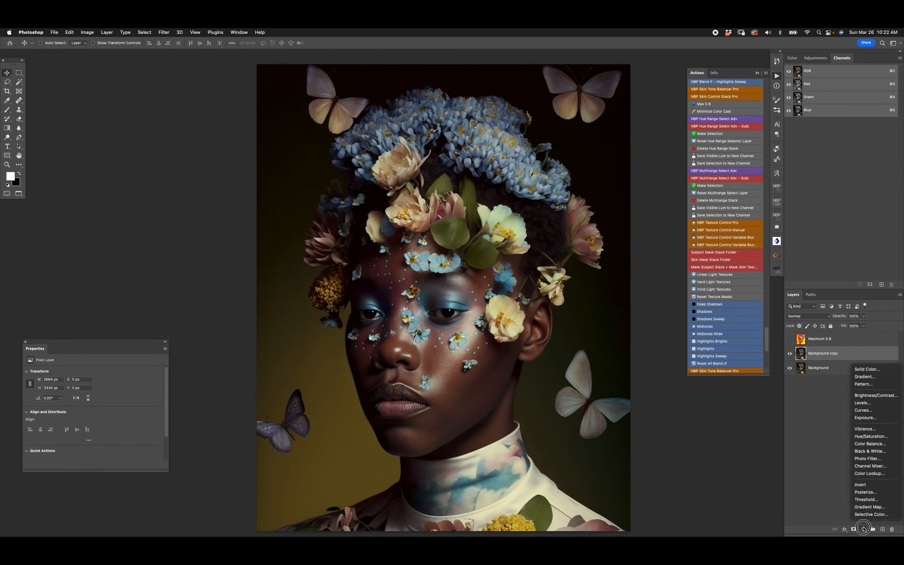
left_click(863, 410)
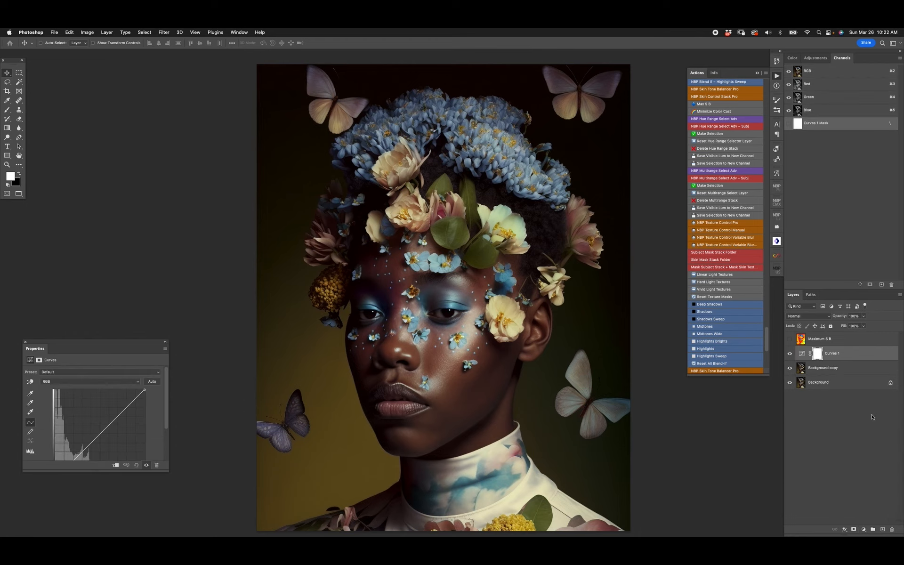
left_click(164, 349)
left_click(200, 405)
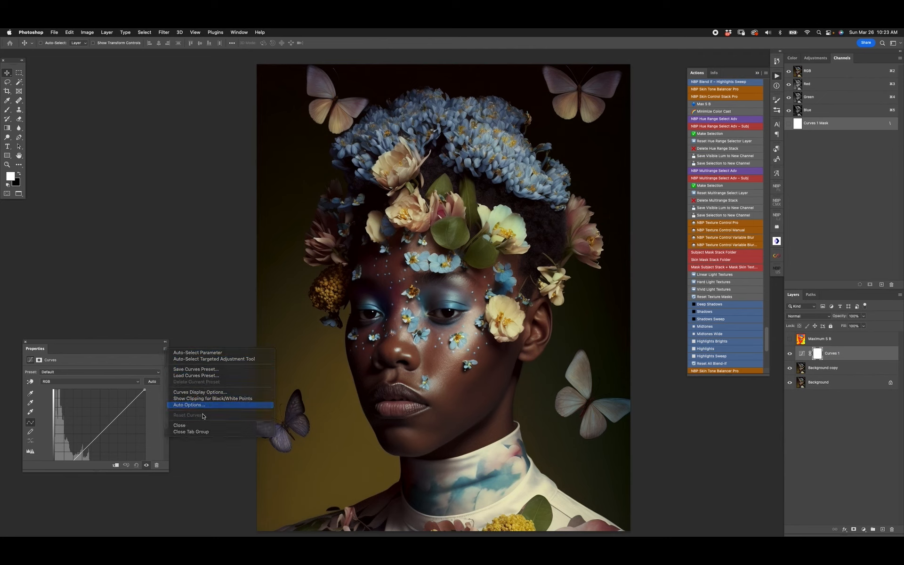
left_click(650, 271)
left_click(650, 261)
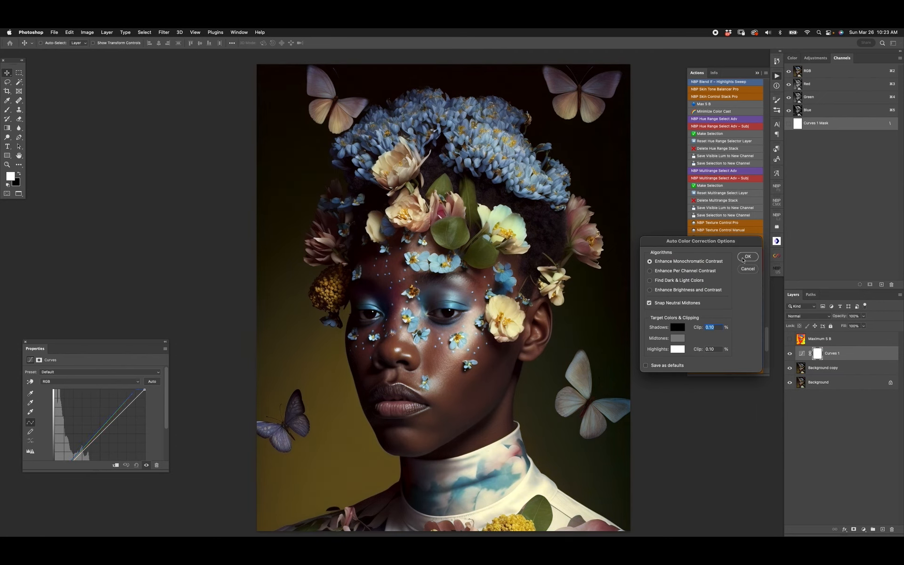
left_click_drag(697, 241, 689, 302)
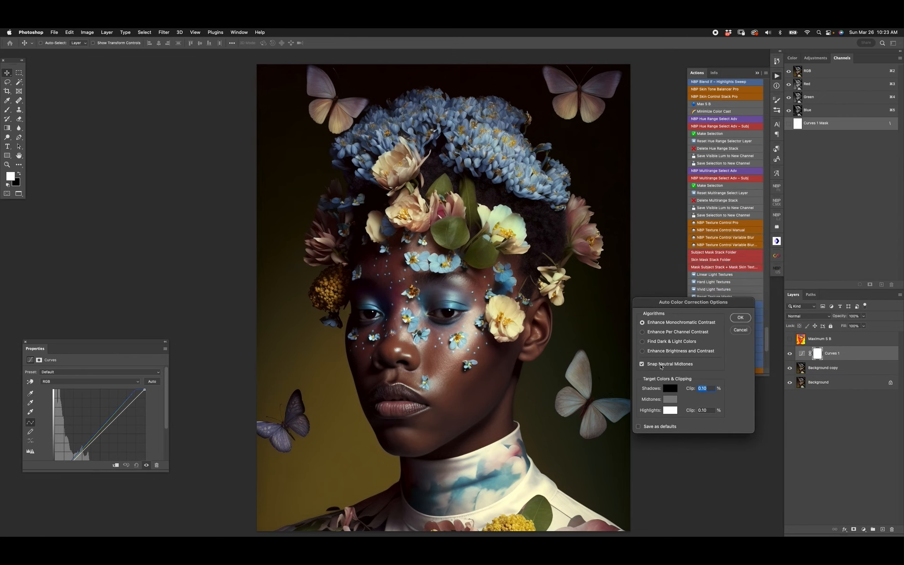
left_click(740, 318)
left_click(791, 354)
left_click(790, 354)
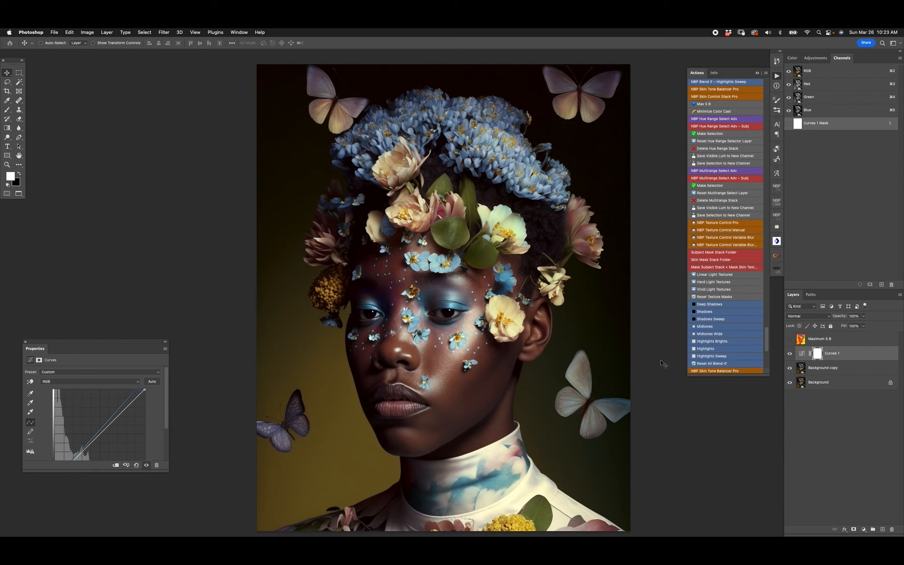
Stamp the visible layers into a new layer above Curves and run the Max S B action on it
key("super+alt+shift+e")
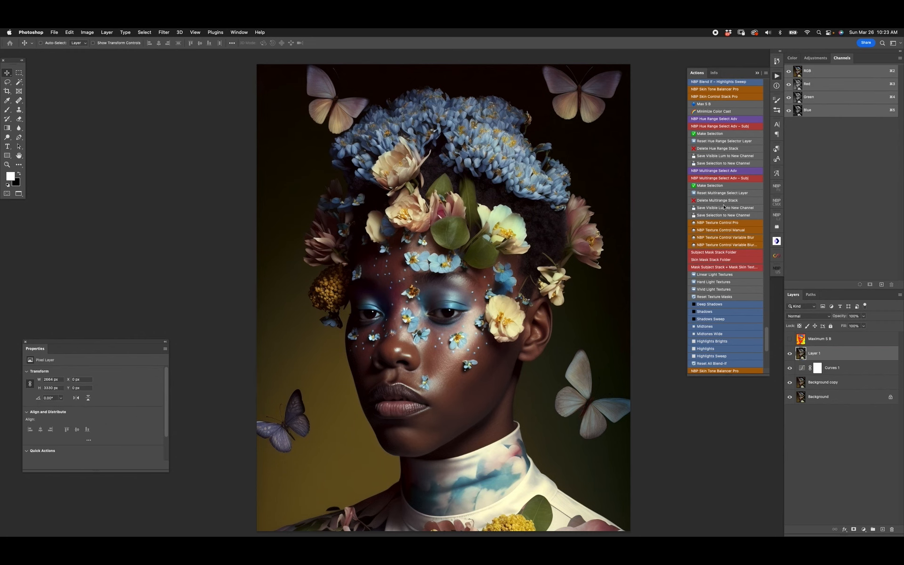
left_click(713, 106)
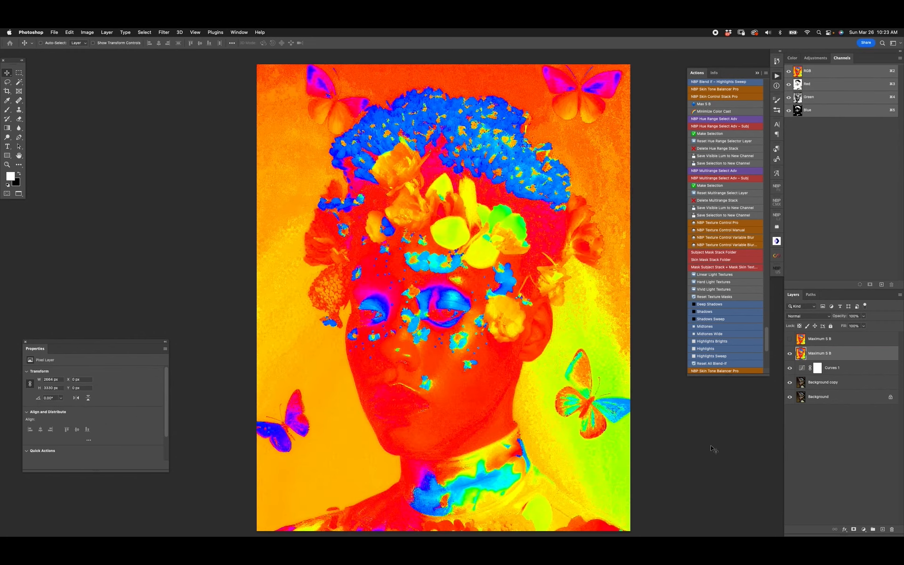
Compare the two Maximum S B layers by repeatedly showing and hiding the upper one
left_click(790, 339)
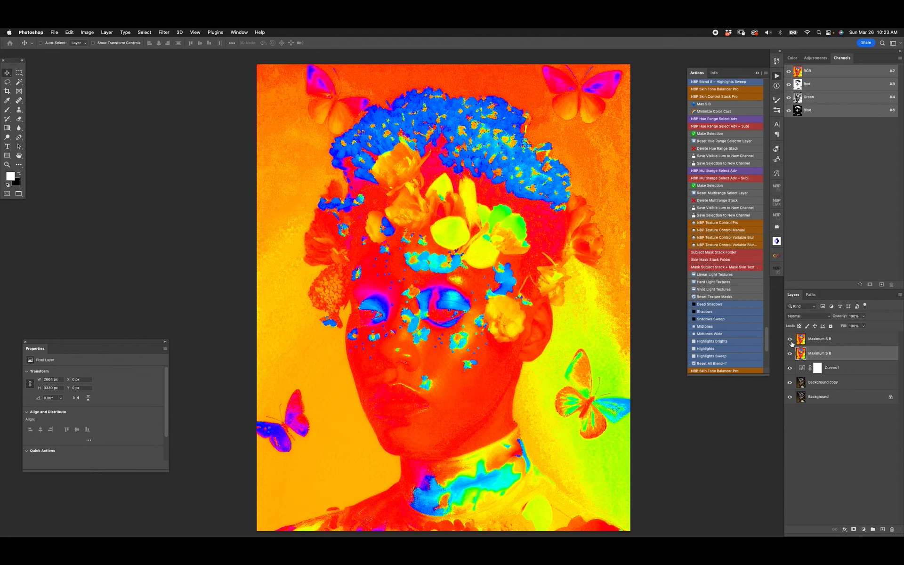
left_click(790, 339)
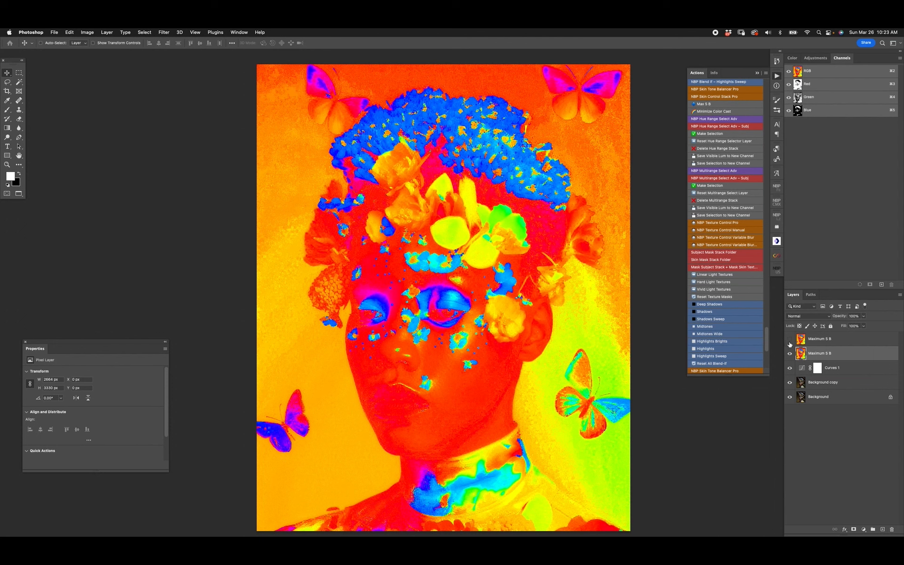
left_click(790, 339)
left_click(789, 339)
left_click(790, 339)
left_click(790, 339)
left_click(789, 339)
left_click(789, 339)
Delete both Maximum S B layers and the Curves adjustment layer
left_click_drag(798, 358, 891, 529)
left_click(790, 339)
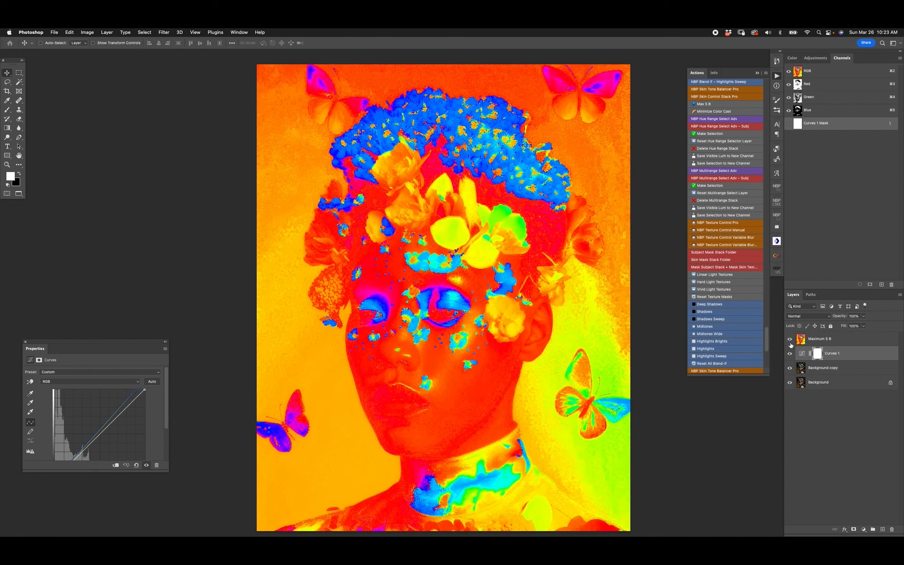
left_click(789, 339)
left_click_drag(824, 340, 891, 529)
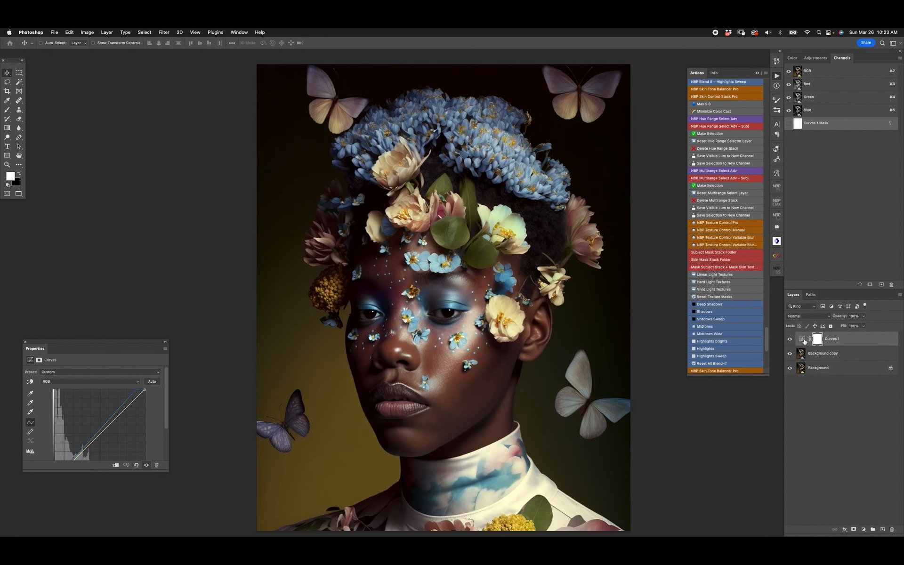
left_click_drag(805, 340, 891, 529)
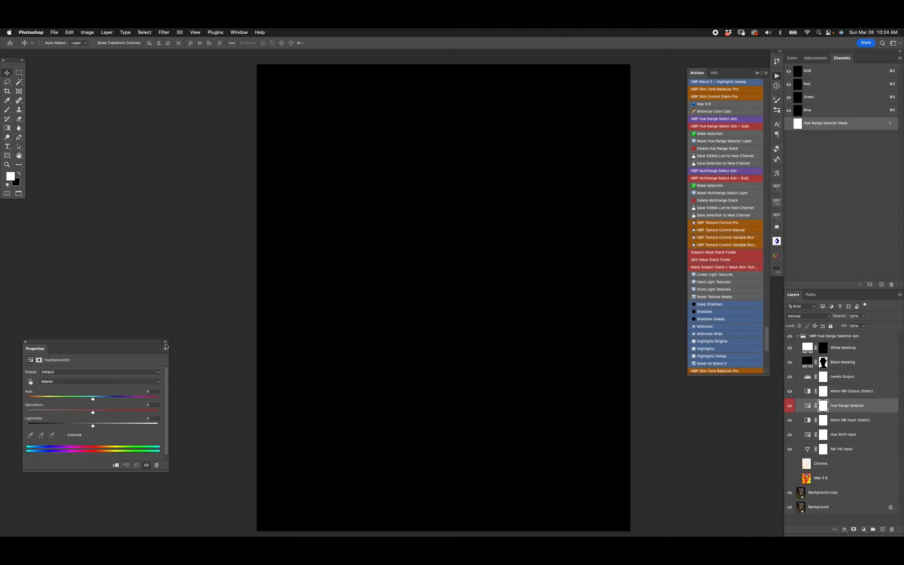
Widen the adjustment settings panel, set the Hue Range Selector's Cyans lightness to +100, and enable the Max S B layer
left_click_drag(142, 340, 144, 355)
left_click_drag(171, 485, 381, 490)
left_click_drag(311, 360, 299, 397)
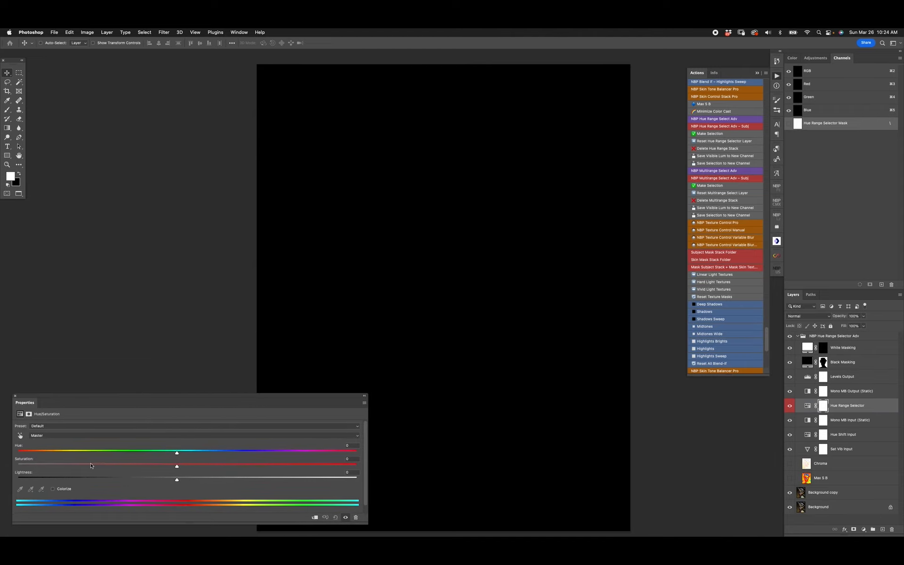
left_click(83, 434)
left_click(83, 462)
left_click_drag(197, 477, 596, 408)
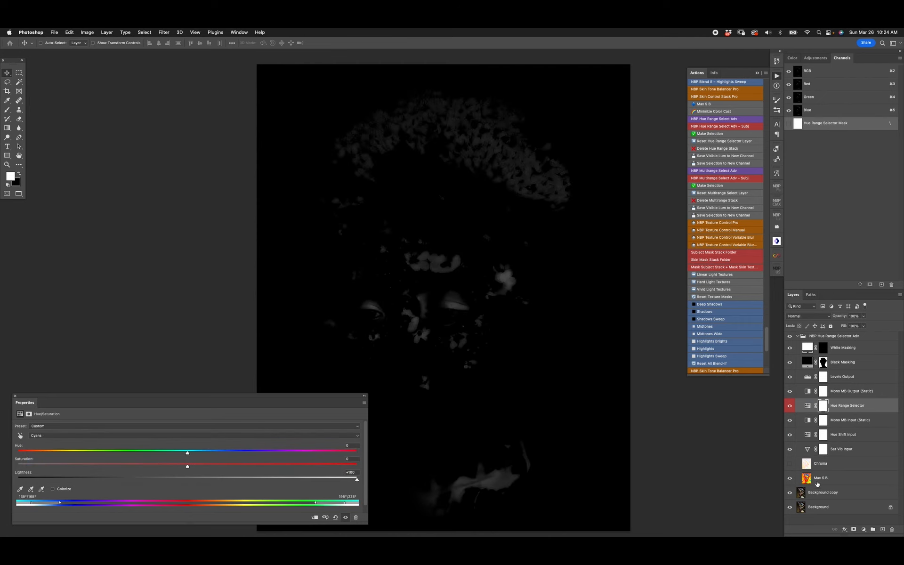
left_click(816, 479)
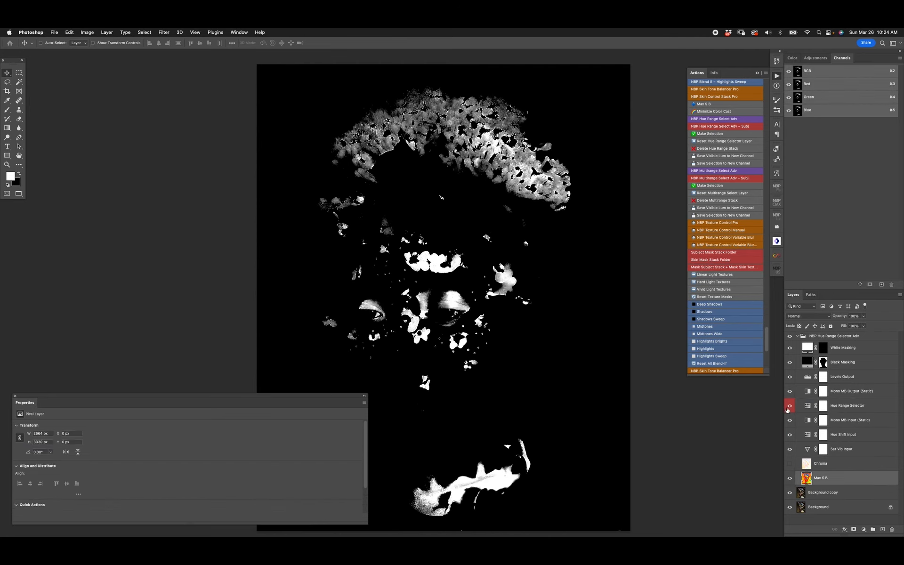
Widen the Cyans hue range of the Hue Range Selector layer toward both the blues and the greens
left_click(807, 408)
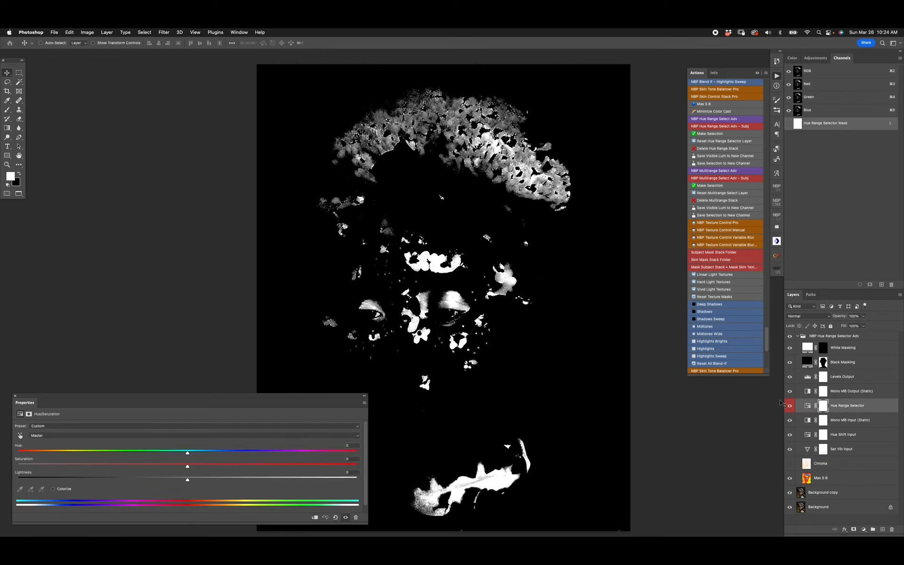
left_click(88, 433)
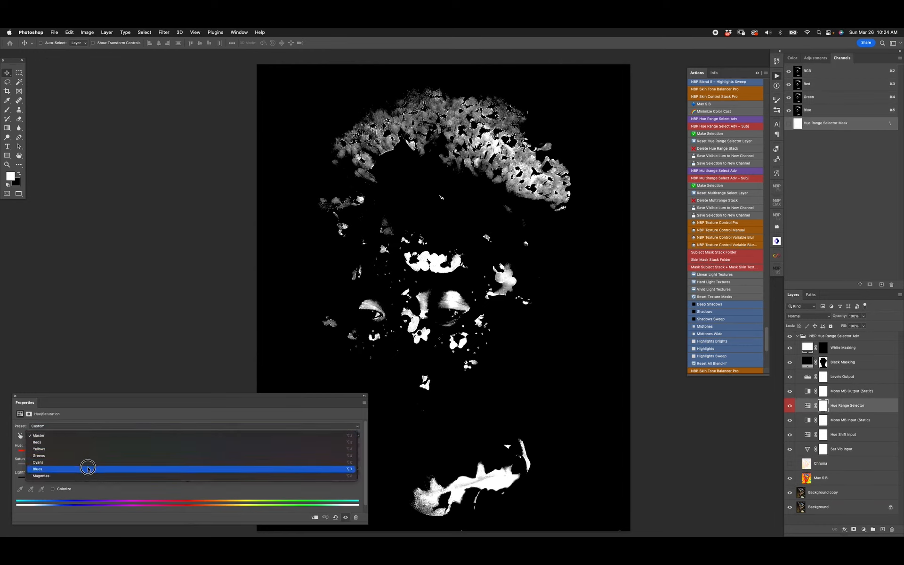
left_click(87, 462)
left_click_drag(36, 504, 66, 503)
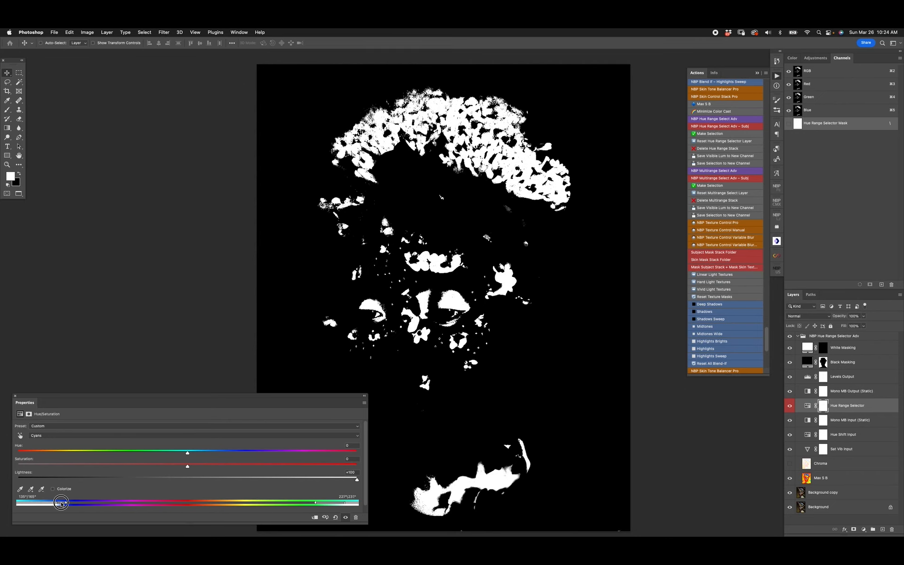
left_click_drag(345, 504, 298, 504)
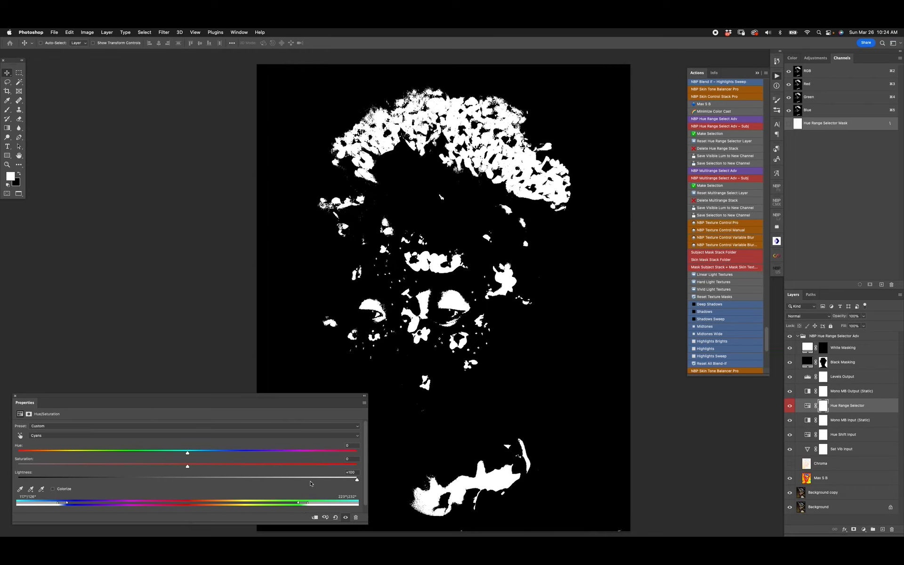
Widen the Cyans range further at both ends, extending its core to 240°, and compare the selection with the portrait
left_click(790, 337)
left_click(790, 336)
left_click_drag(297, 504, 281, 504)
left_click_drag(58, 502, 85, 503)
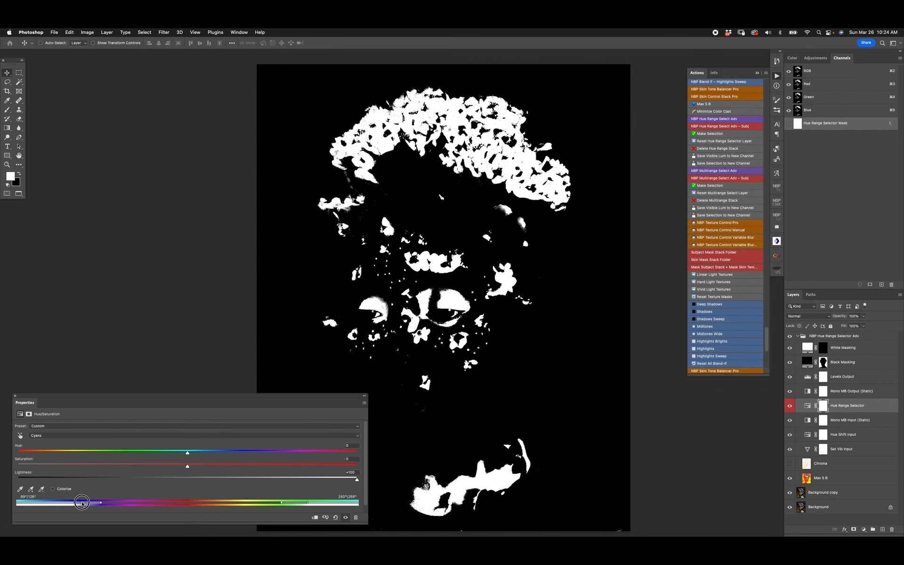
left_click(789, 336)
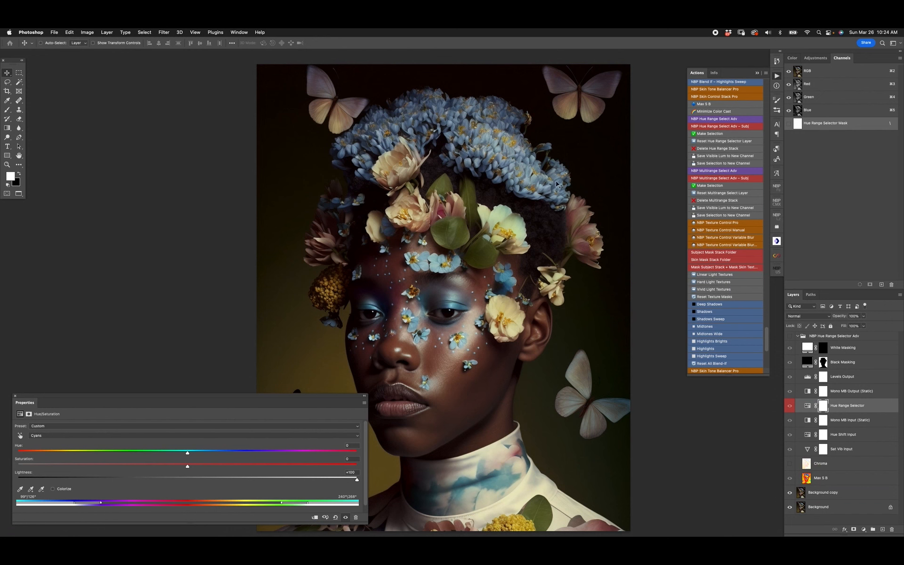
left_click(789, 336)
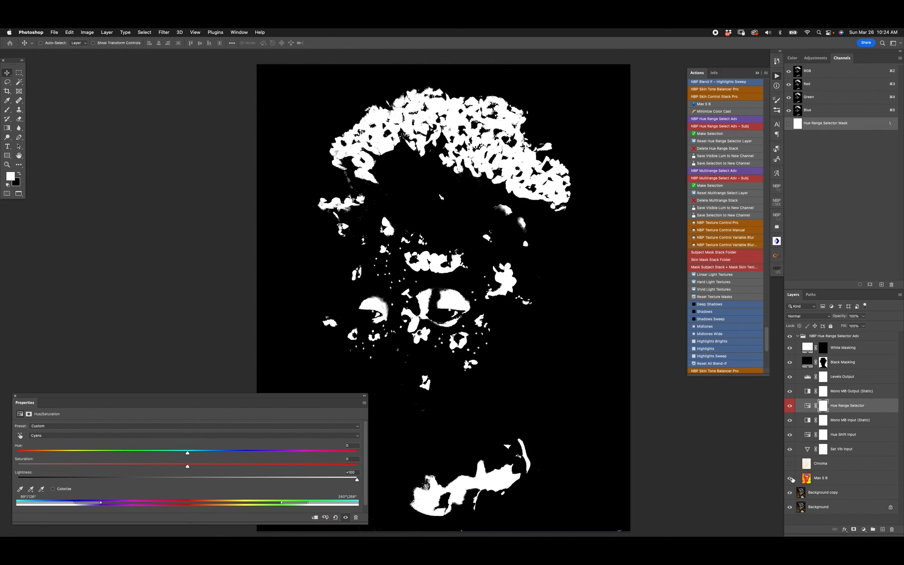
Check the hues on the isolated Max S B layer and extend the core of the Cyans range to 297°
left_click(790, 477, "alt")
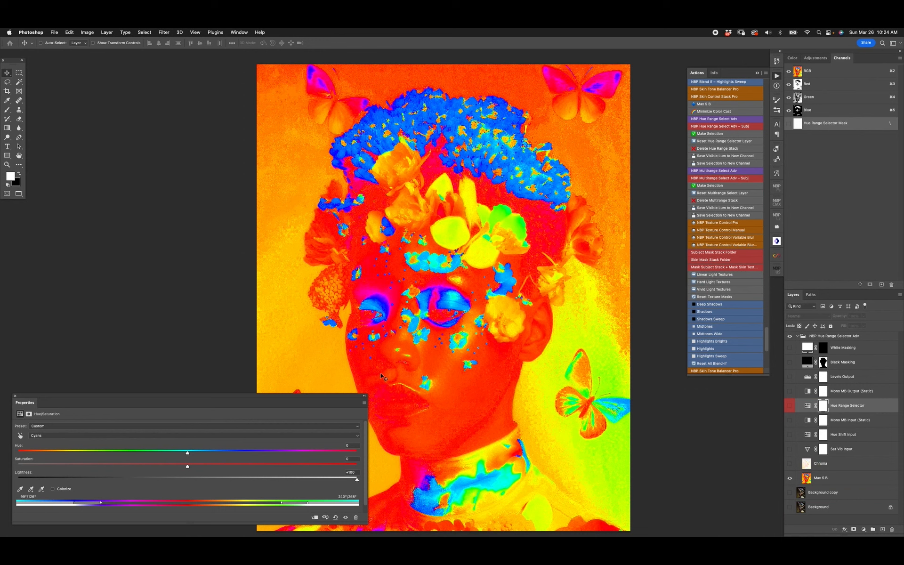
left_click(789, 478, "alt")
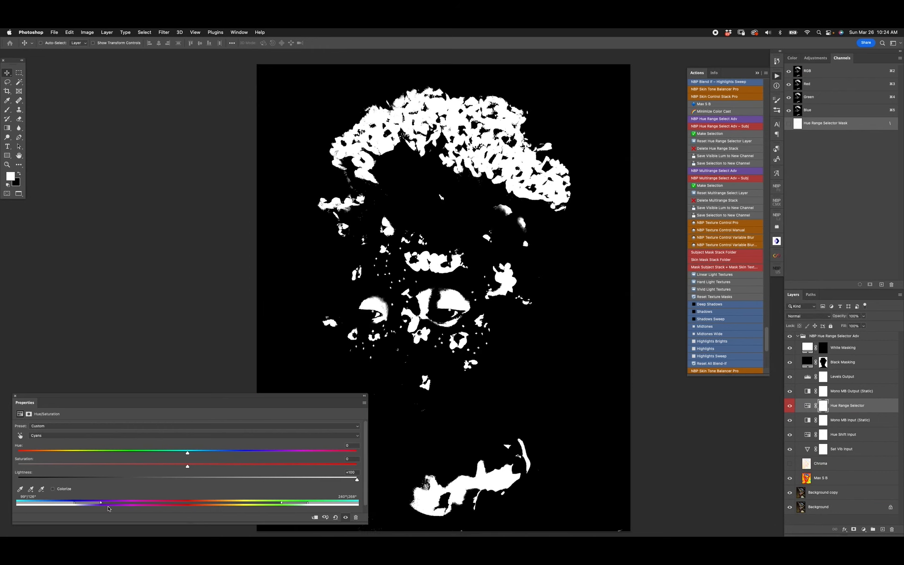
left_click_drag(90, 505, 140, 495)
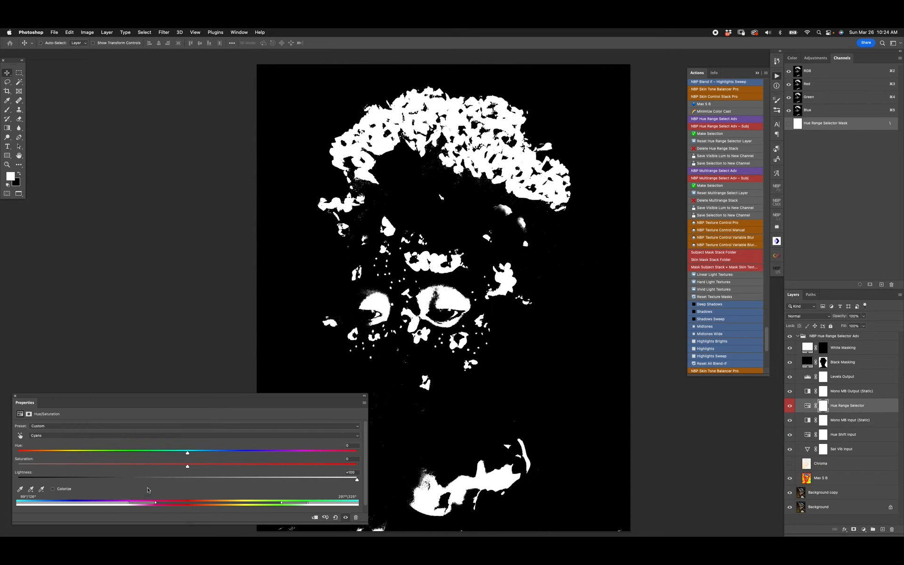
left_click(790, 336)
left_click(790, 336)
Compare the black-and-white selection with the original portrait and with the isolated Max S B layer
left_click_drag(438, 271, 476, 270)
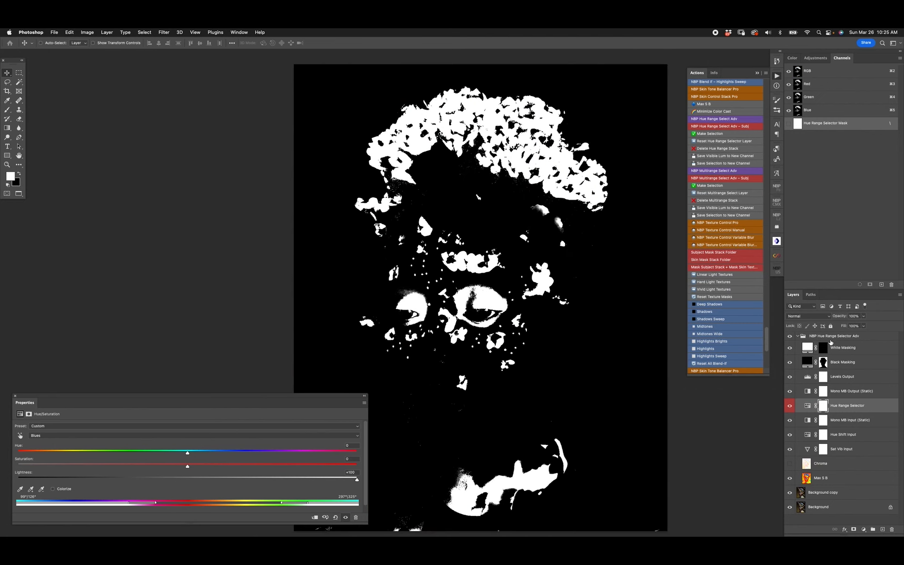
left_click(790, 336)
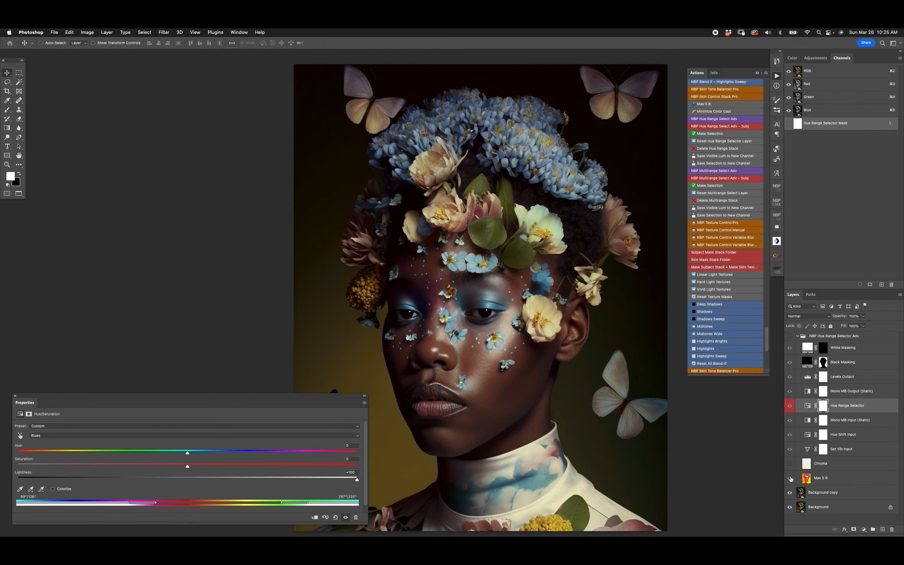
left_click(790, 478, "alt")
left_click(790, 336)
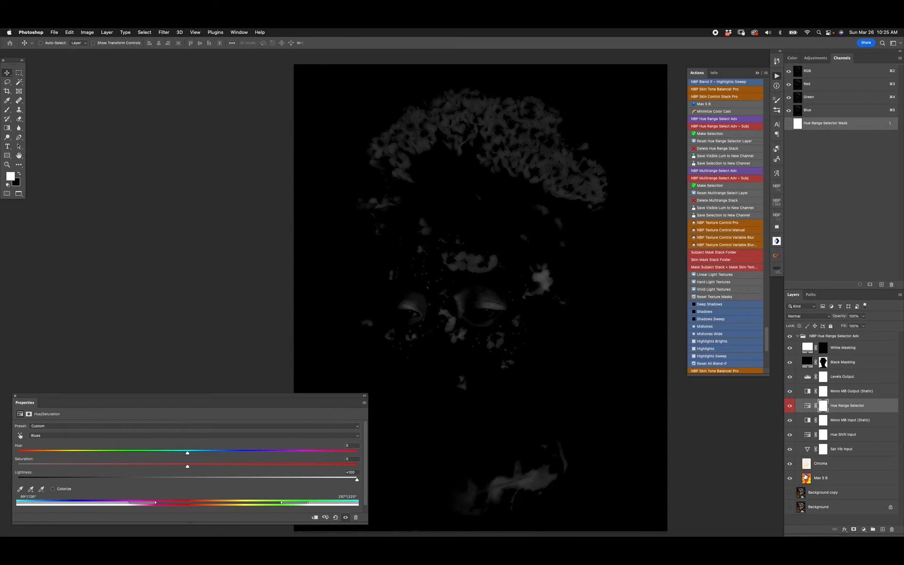
left_click(790, 477, "alt")
left_click(790, 477, "alt")
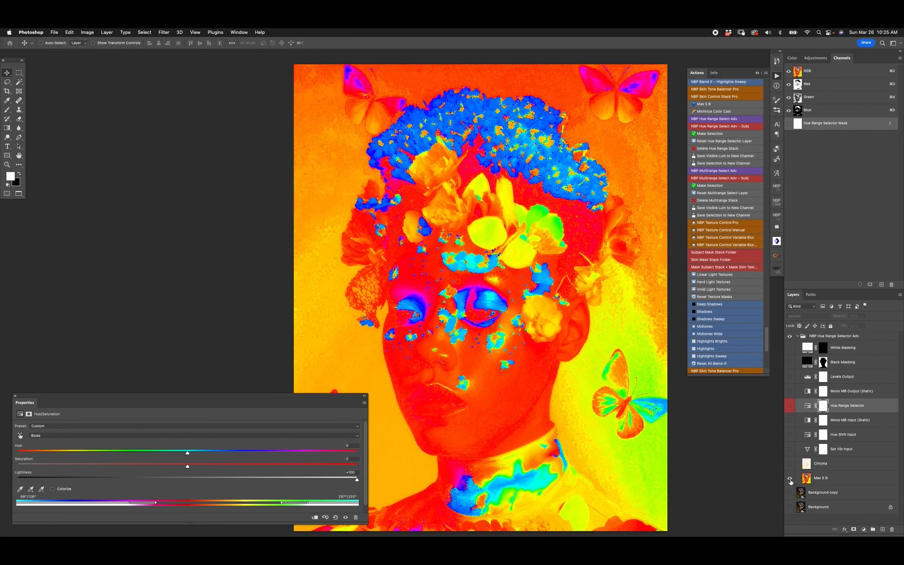
left_click(790, 478, "alt")
left_click(790, 464)
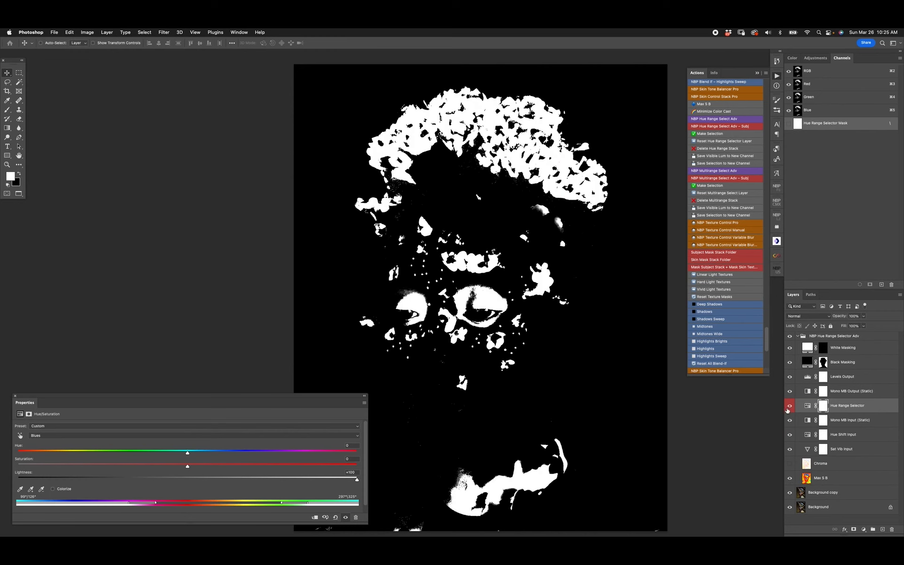
Pull the hue range falloff back to 310°, run the Make Selection action, and hide the selector group
left_click_drag(157, 503, 142, 506)
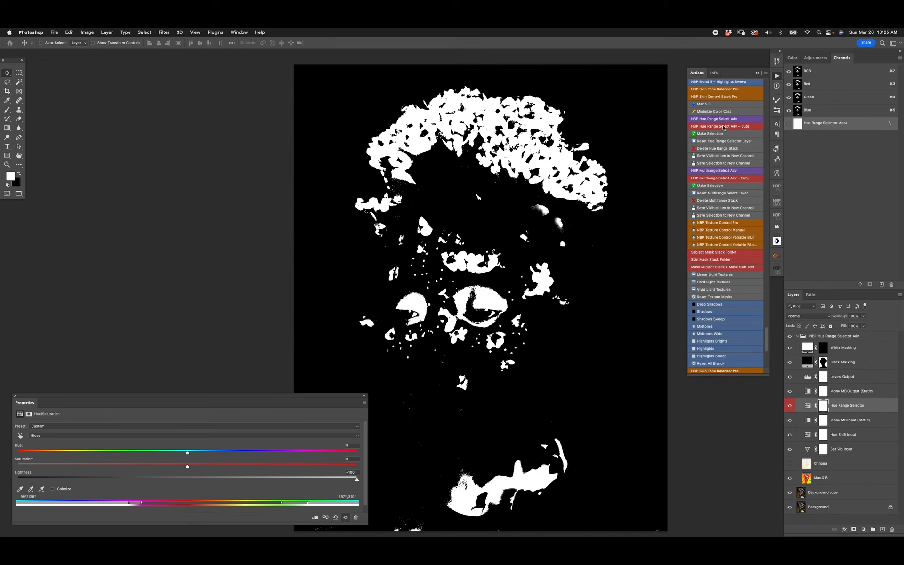
left_click(709, 134)
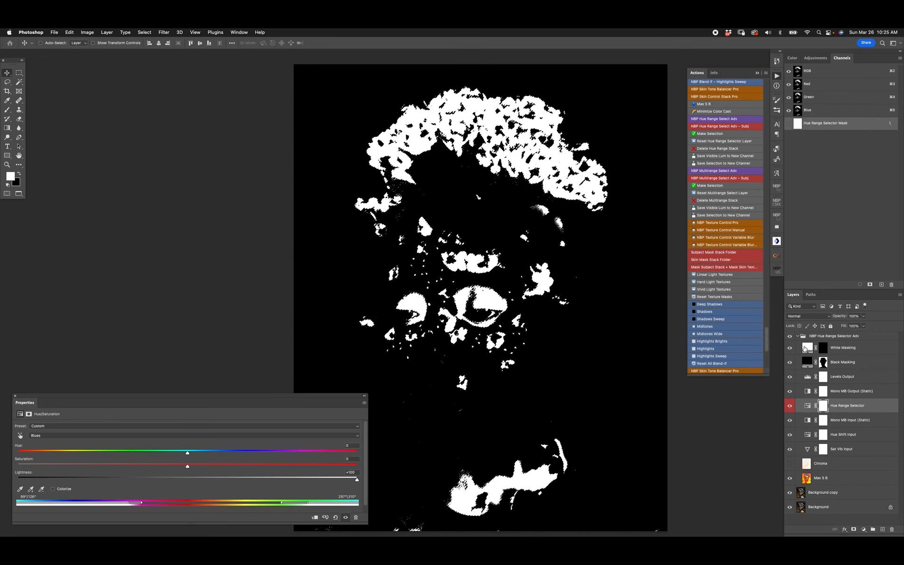
left_click(791, 336)
Add a Hue/Saturation adjustment above Background copy from the selection and shift its hue until the blues turn purple
left_click(828, 492)
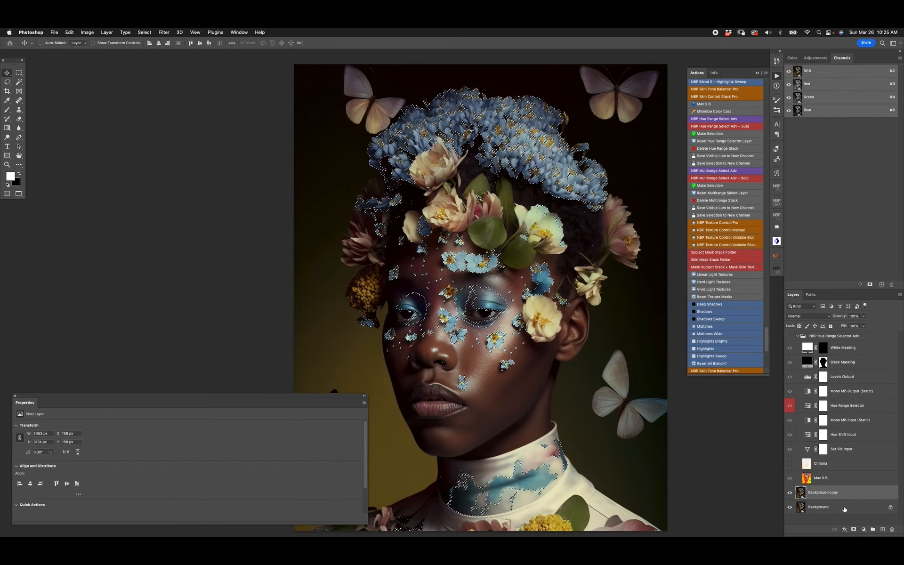
left_click(864, 529)
left_click(872, 437)
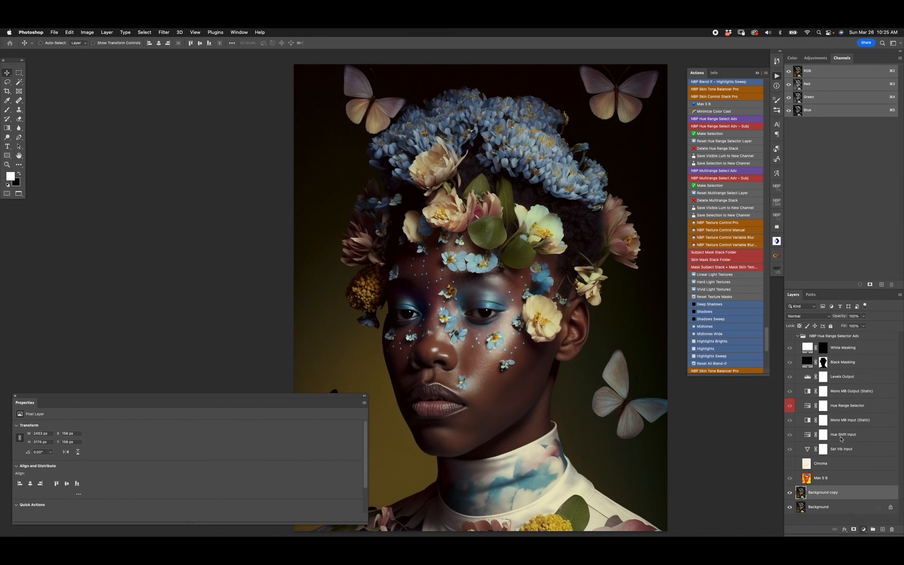
left_click_drag(184, 453, 56, 458)
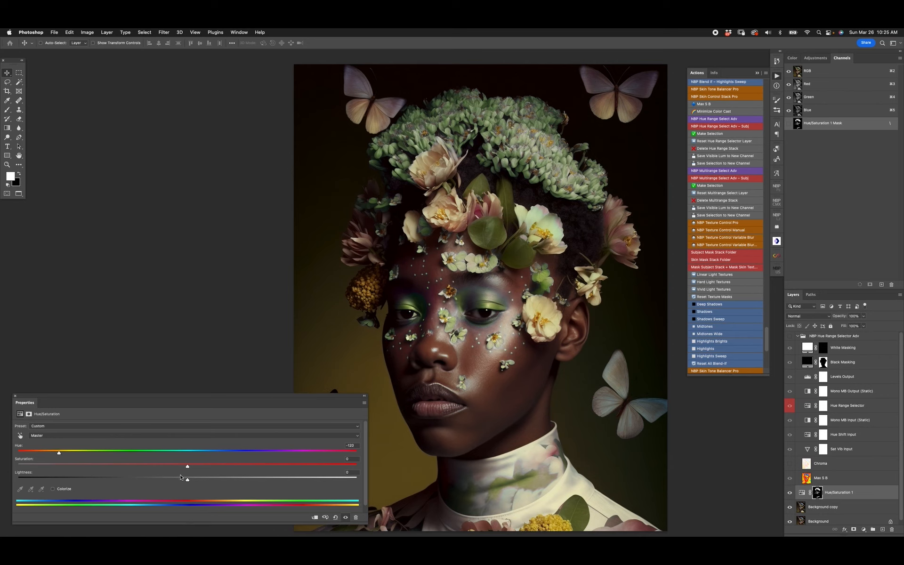
left_click_drag(237, 456, 315, 455)
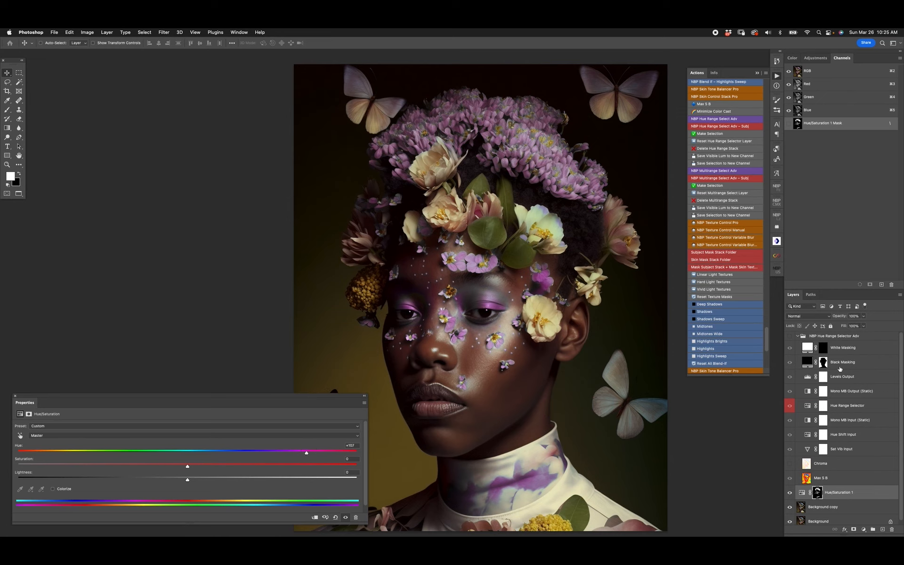
Feather the Hue/Saturation 1 mask by 4.9 px and preview it in Select and Mask without applying changes
left_click(818, 492)
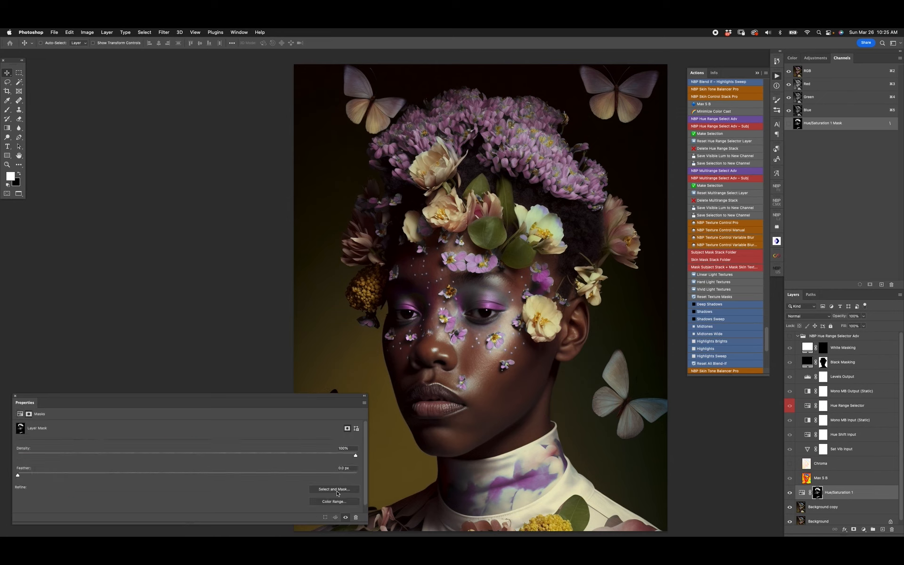
left_click(99, 476)
left_click(107, 476)
left_click(334, 489)
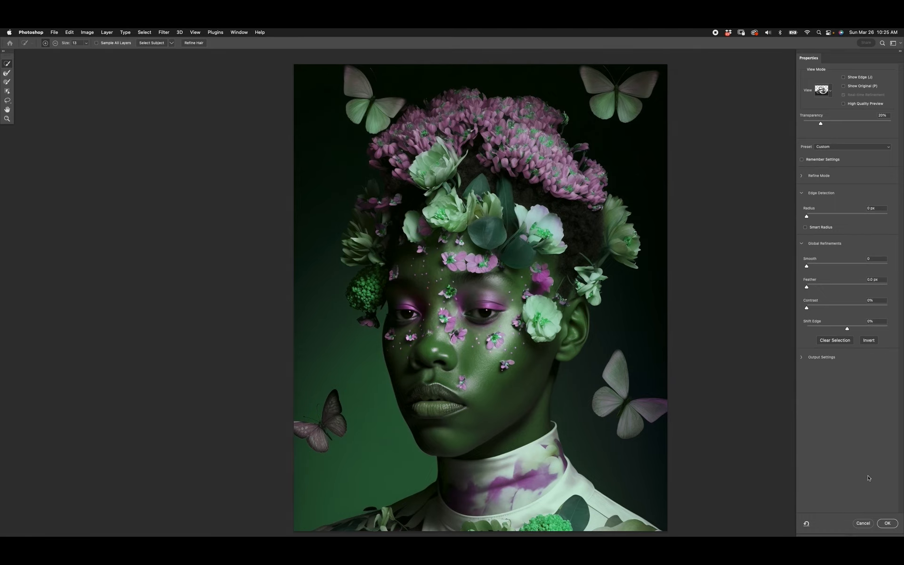
left_click(862, 523)
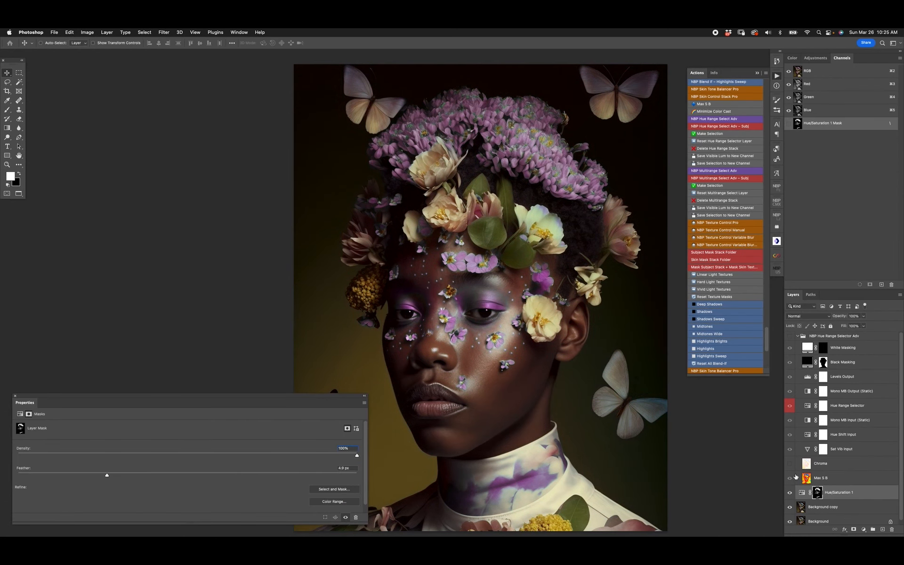
Compare the portrait with and without Hue/Saturation 1 and inspect the feathered mask on its own
left_click(790, 492)
left_click(790, 493)
left_click(818, 492, "alt")
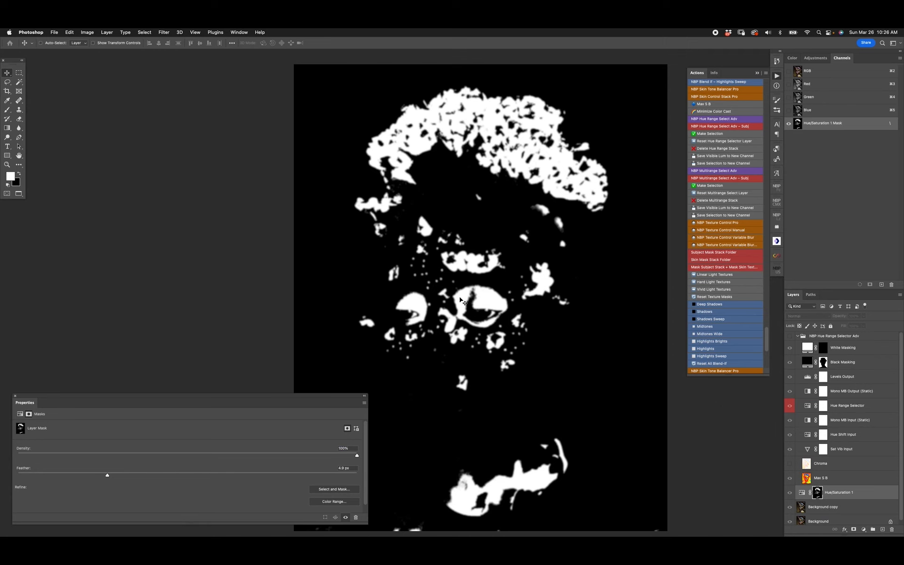
key("b")
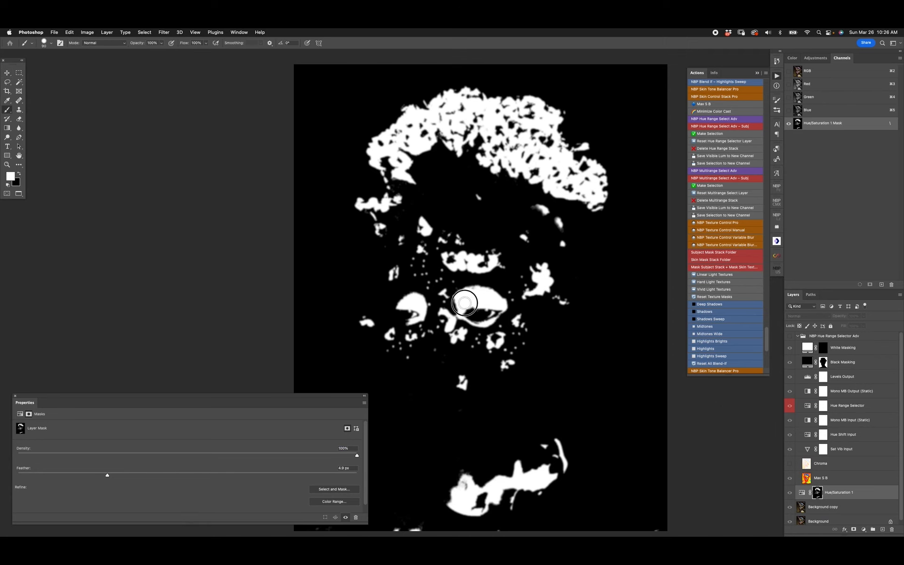
left_click(817, 493, "alt")
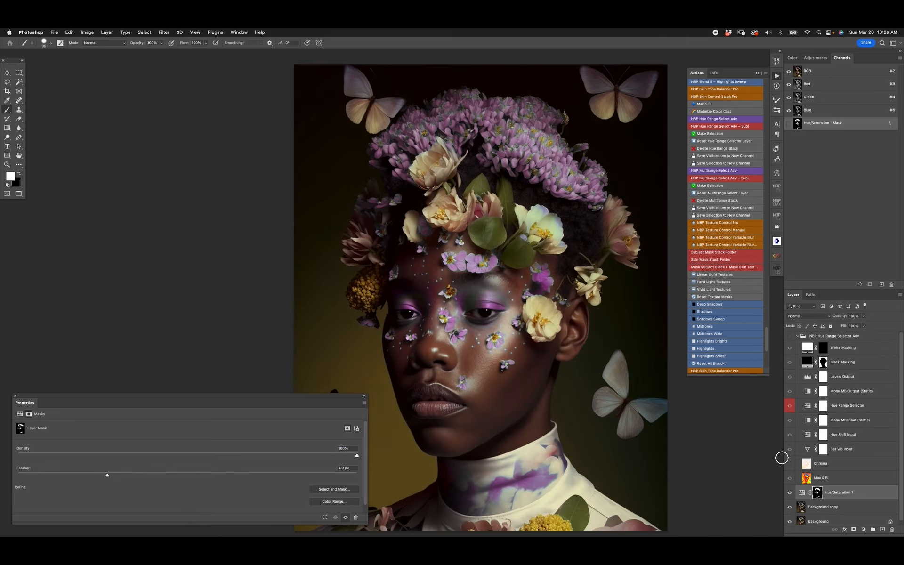
left_click(790, 493)
left_click(790, 493)
Colorize the masked flowers and makeup magenta in Hue/Saturation 1 with hue 315, lowering the saturation slightly below 43
left_click(803, 493)
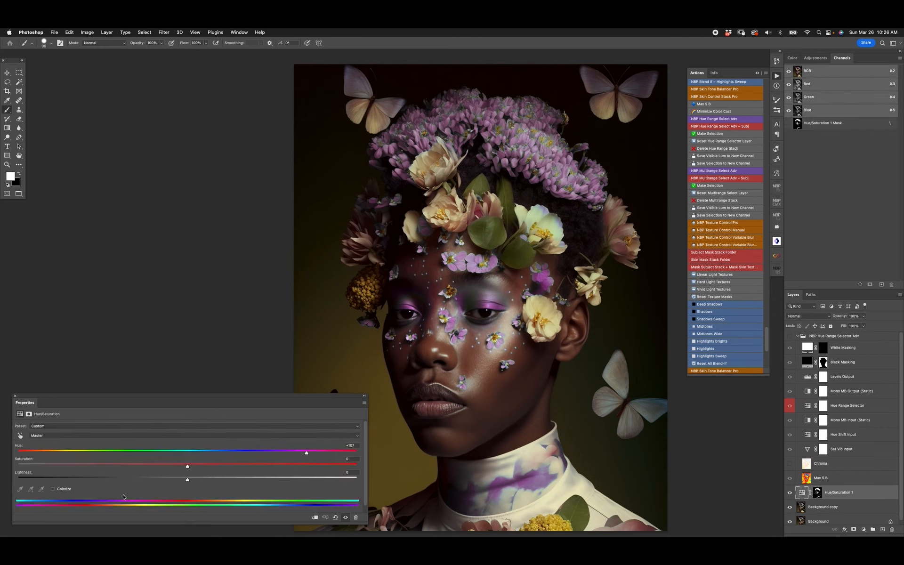
left_click(64, 489)
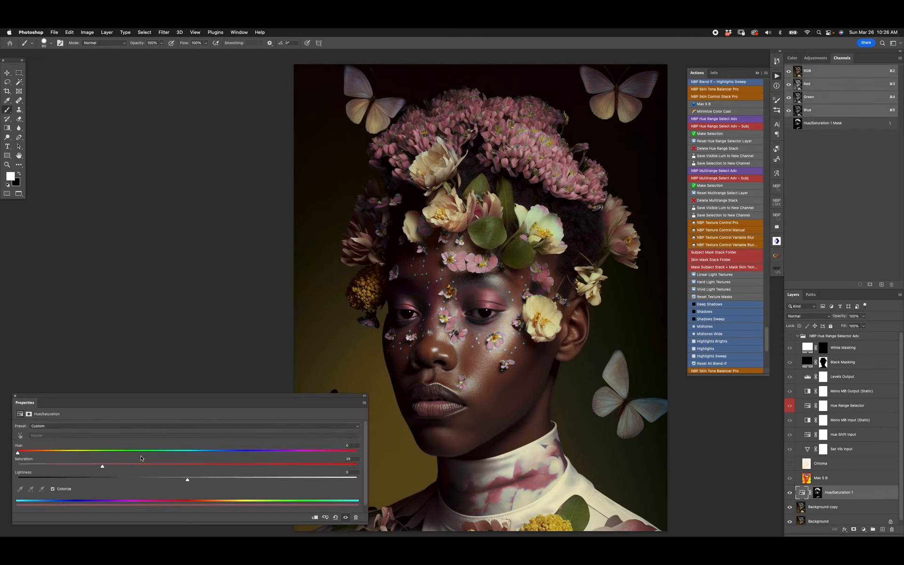
left_click(183, 465)
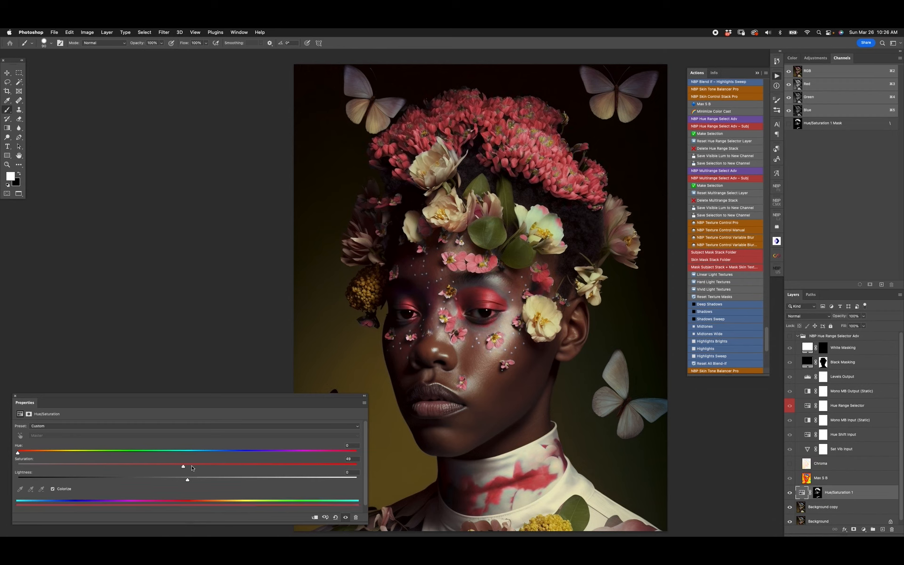
left_click(96, 451)
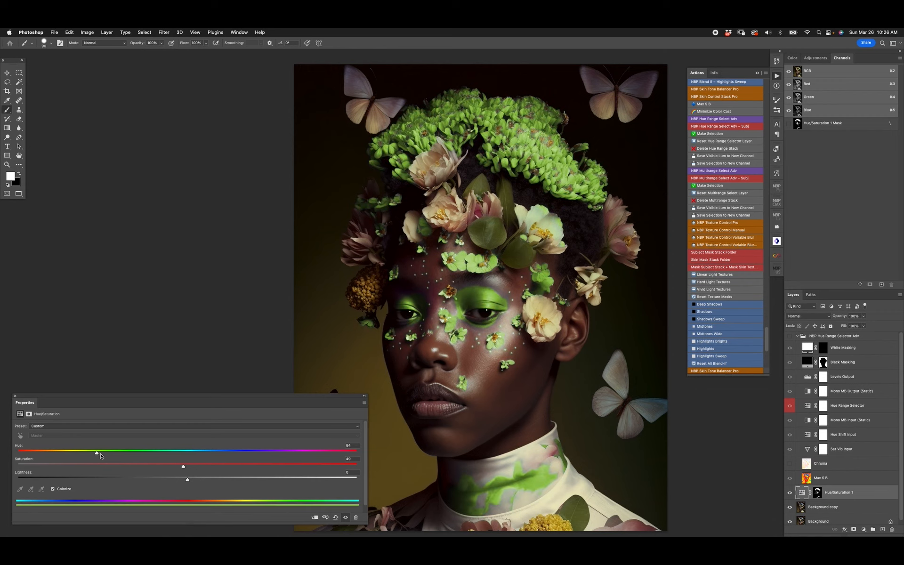
left_click(315, 452)
left_click(164, 465)
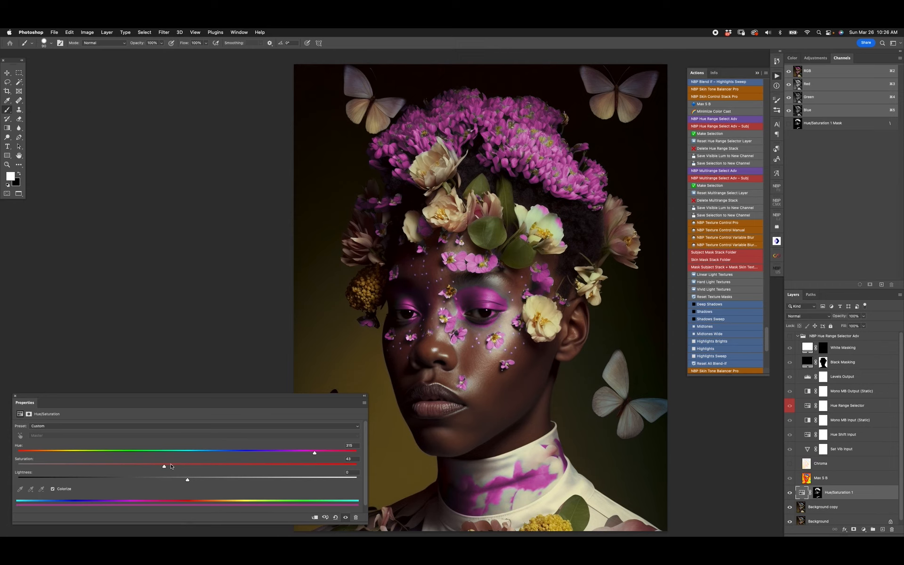
left_click_drag(163, 466, 147, 464)
Set the Hue/Saturation 1 mask's feather to 7.8 px
left_click(822, 491)
left_click(127, 474)
left_click(132, 474)
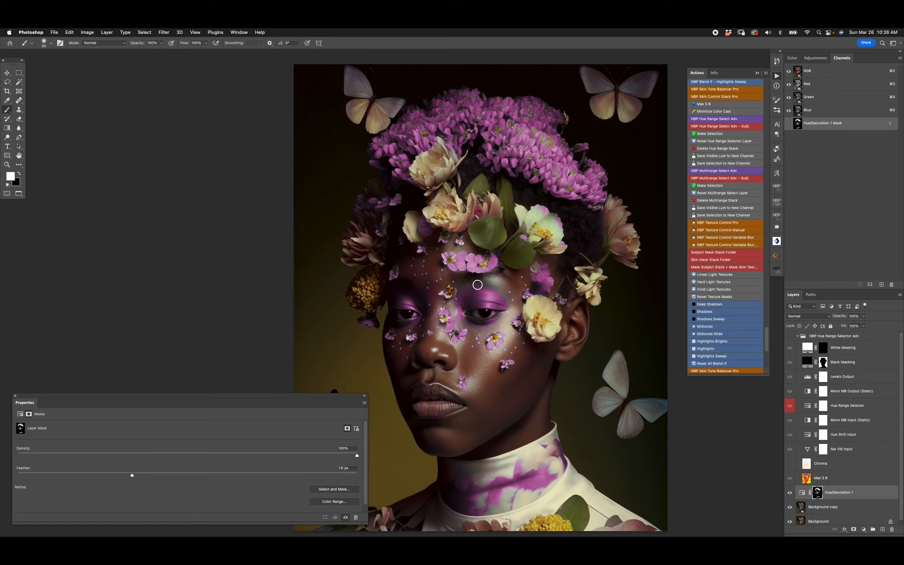
Touch up the Hue/Saturation 1 mask around the eyes with a resized brush, using 20% flow in white and full flow in black
key("shift+2")
key("bracketright")
key("bracketright")
key("bracketright")
key("bracketright")
key("bracketleft")
key("bracketleft")
key("bracketleft")
key("bracketright")
key("bracketright")
key("bracketleft")
key("bracketleft")
key("x")
key("shift+0")
key("bracketleft")
key("bracketleft")
key("bracketleft")
key("bracketleft")
key("bracketleft")
key("bracketleft")
Add a Curves layer masked with the Hue/Saturation 1 mask and darken the midtones slightly, input 135 to output 119
left_click(818, 494, "super")
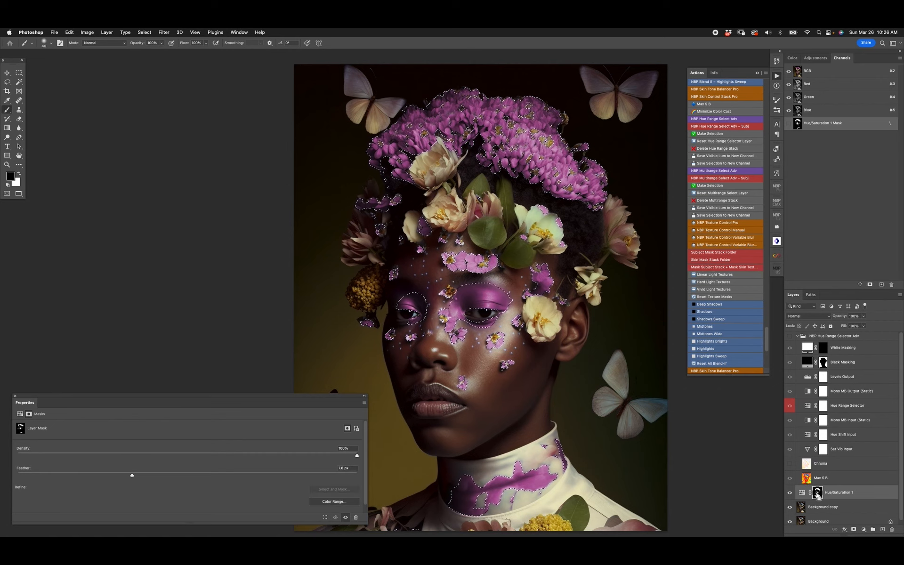
left_click(864, 529)
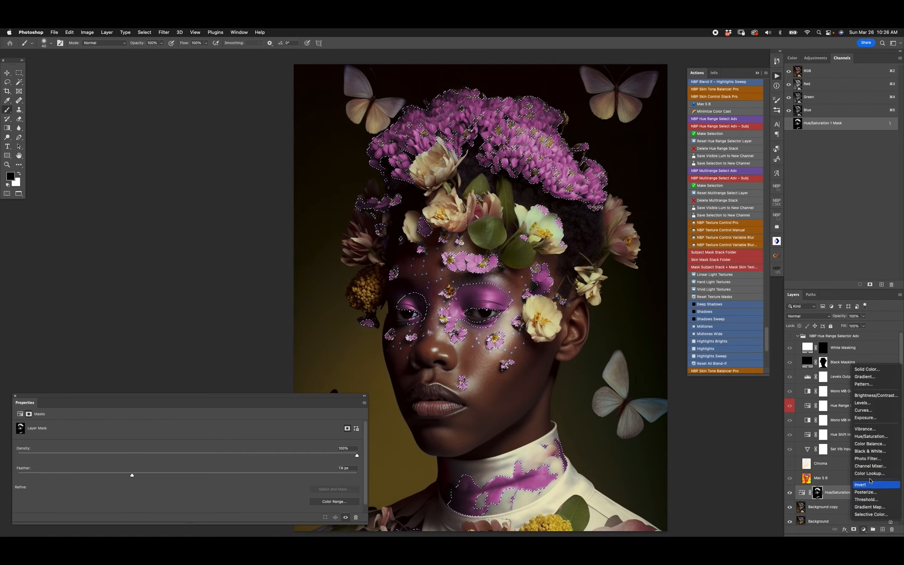
left_click(866, 410)
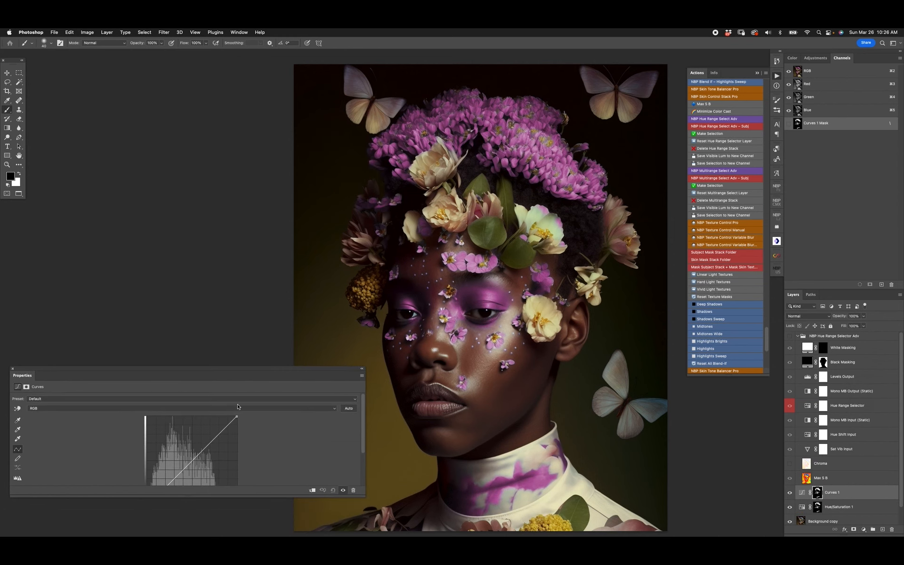
left_click_drag(368, 492, 259, 529)
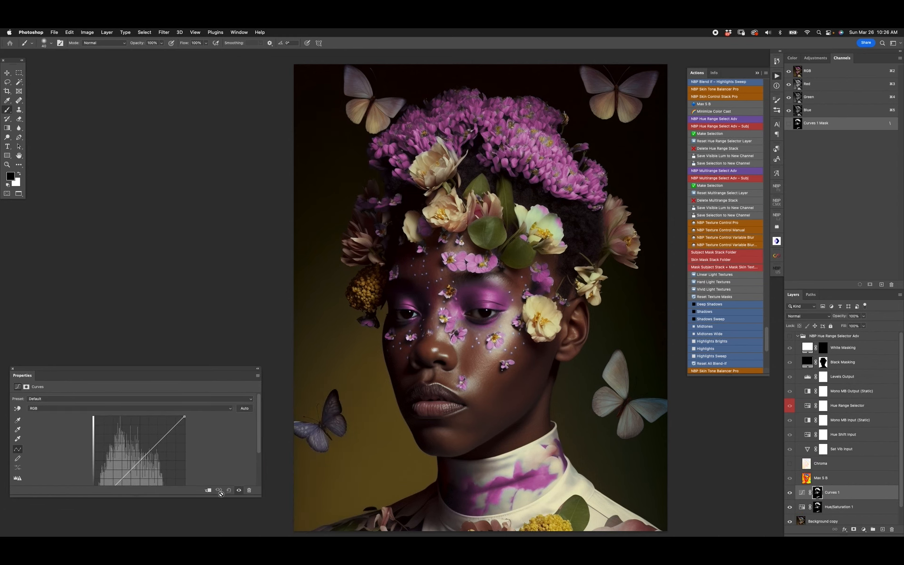
left_click_drag(218, 497, 219, 531)
left_click_drag(137, 464, 142, 463)
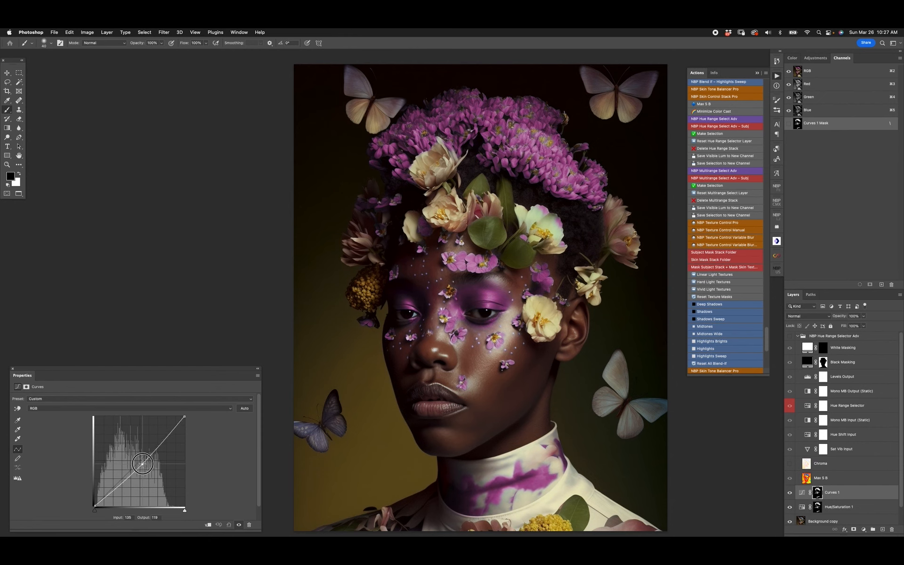
Hide Curves 1 and add a Gradient Map layer masked by the same flower and makeup selection
left_click(789, 492)
left_click(818, 505, "super")
left_click(863, 529)
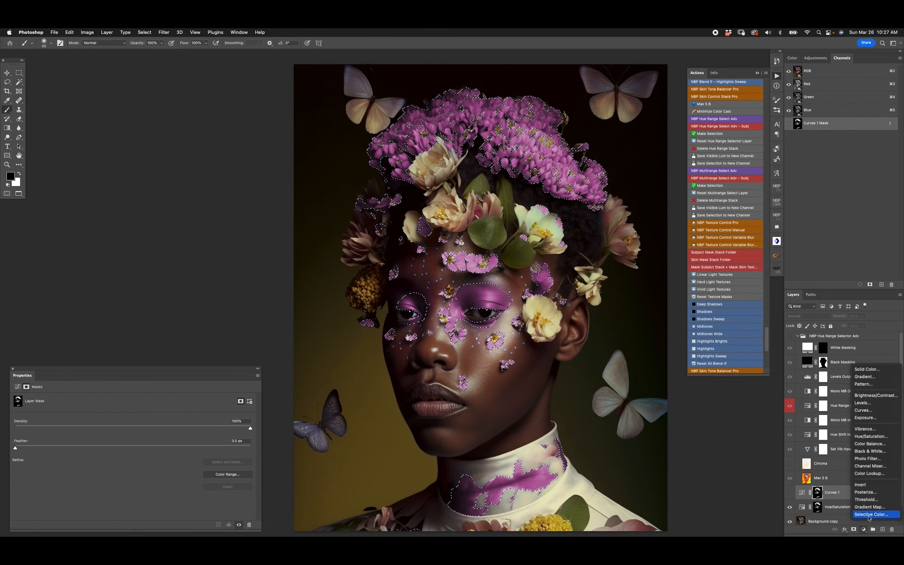
left_click(869, 507)
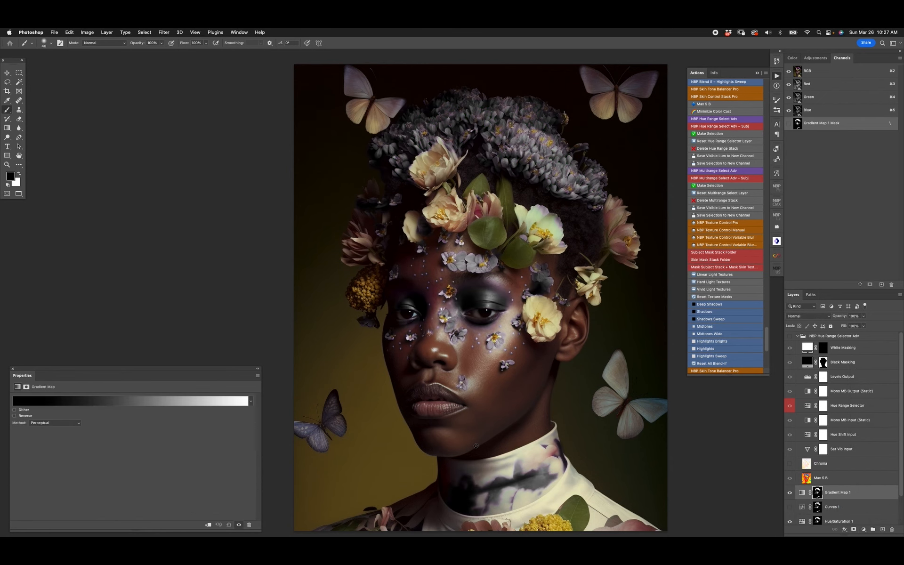
Try the Freyja Rae Fiesta Burn, Air Nest and Dress Up presets from the de Vil Mezzo Gradients on Gradient Map 1
left_click(113, 401)
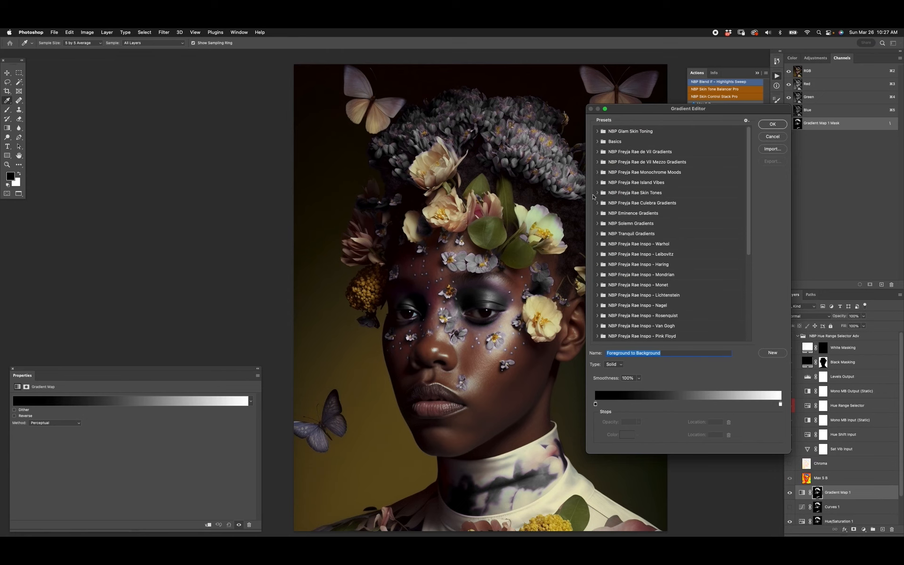
left_click(598, 163)
left_click(642, 245)
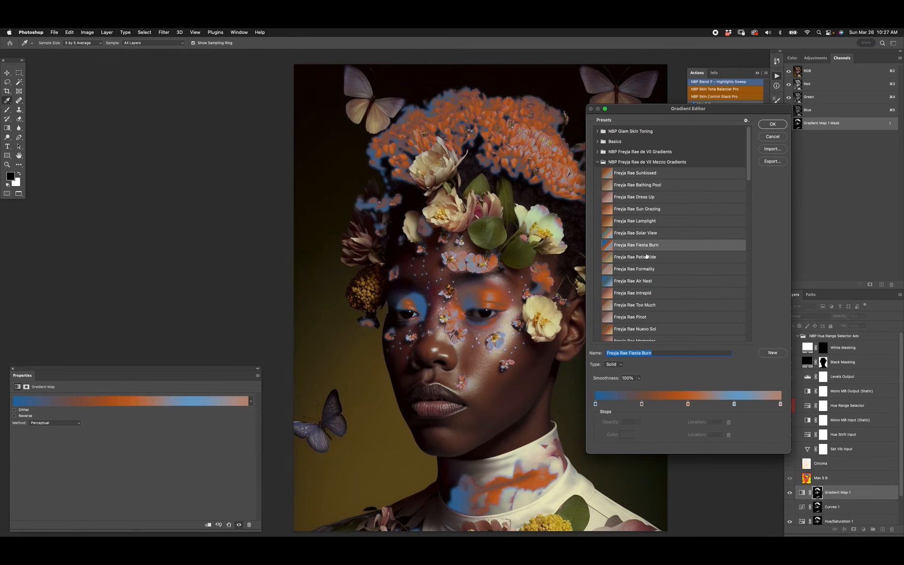
left_click(644, 281)
left_click(647, 197)
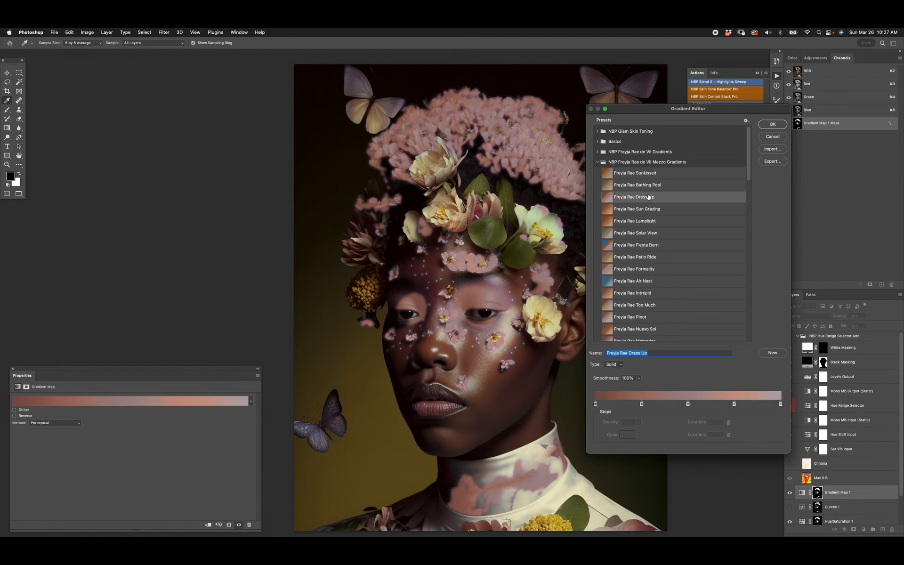
Apply the Freyja Rae Studio Gels preset from the NBP Freyja Rae de Vil Gradients to Gradient Map 1
left_click(597, 162)
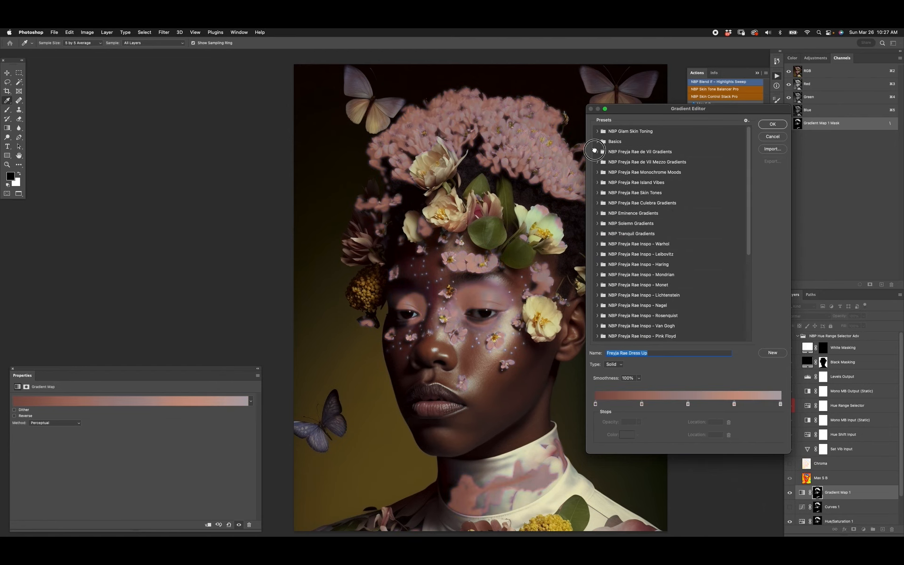
left_click(602, 152)
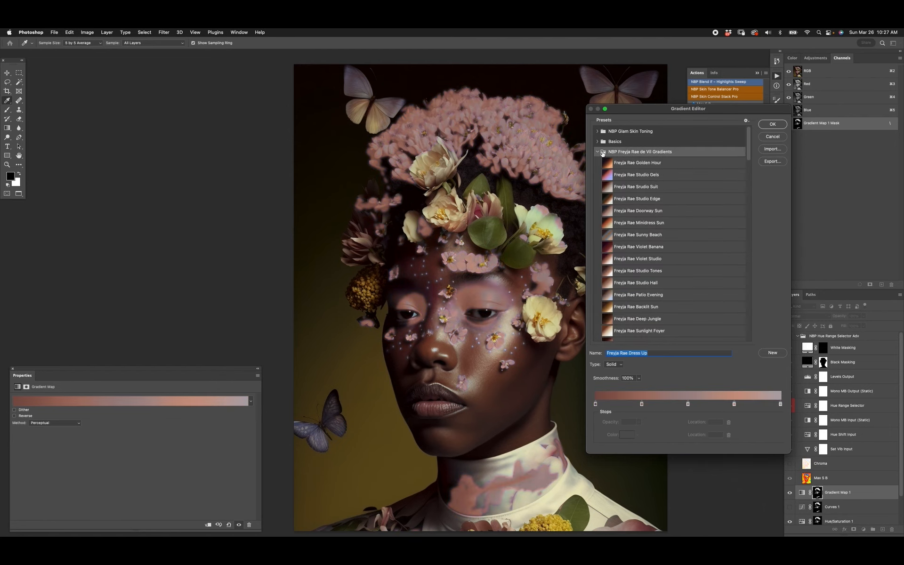
left_click(635, 179)
left_click(760, 125)
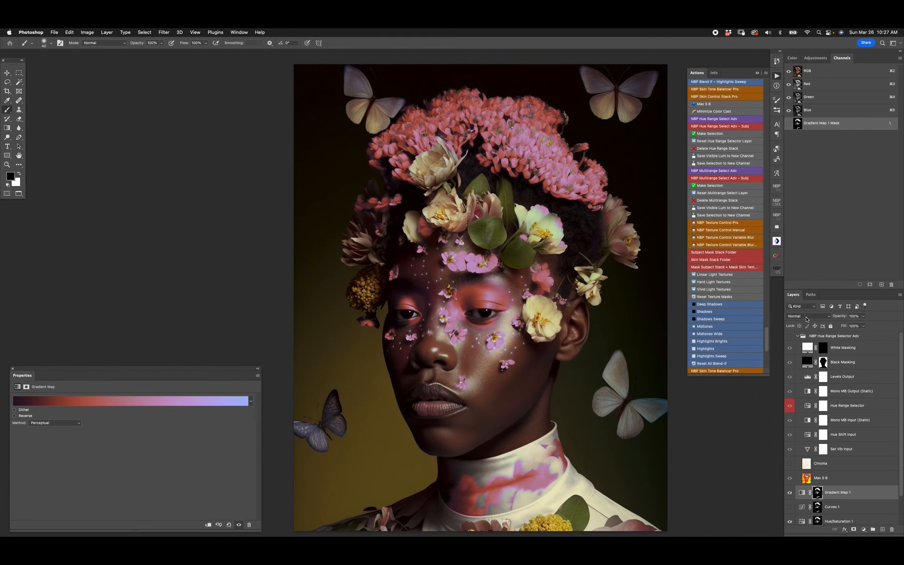
Set Gradient Map 1 to Hue blend mode at 50% opacity and compare the result with Background copy alone
left_click(811, 315)
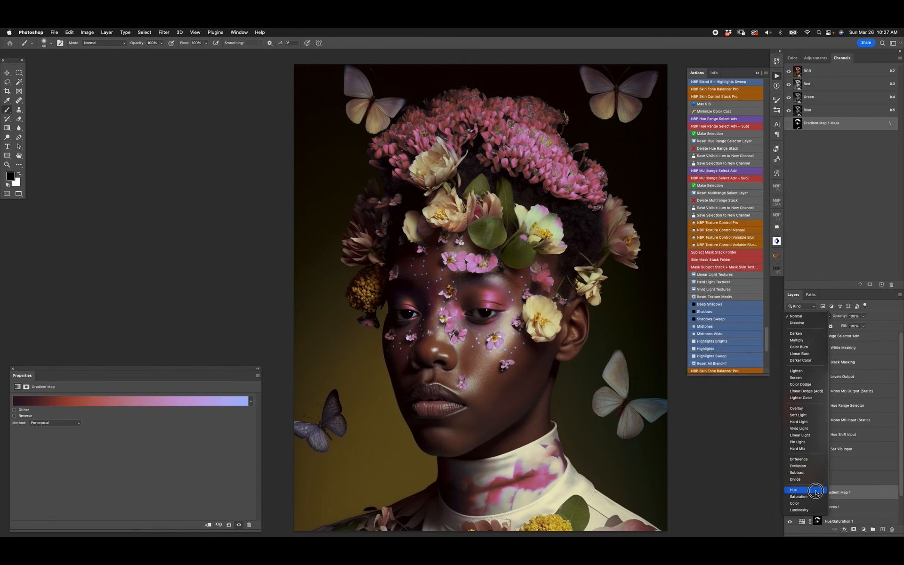
left_click(818, 492)
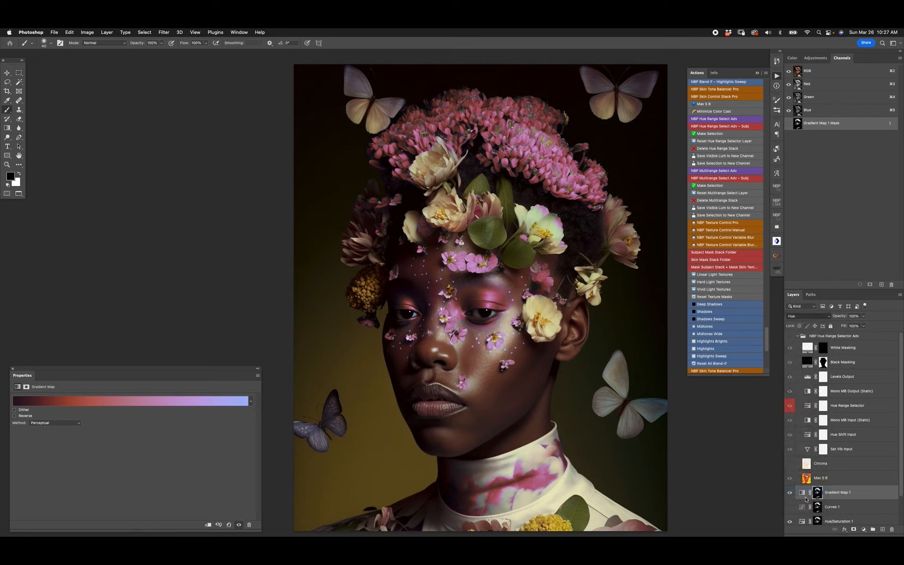
scroll(898, 424, "down", 1)
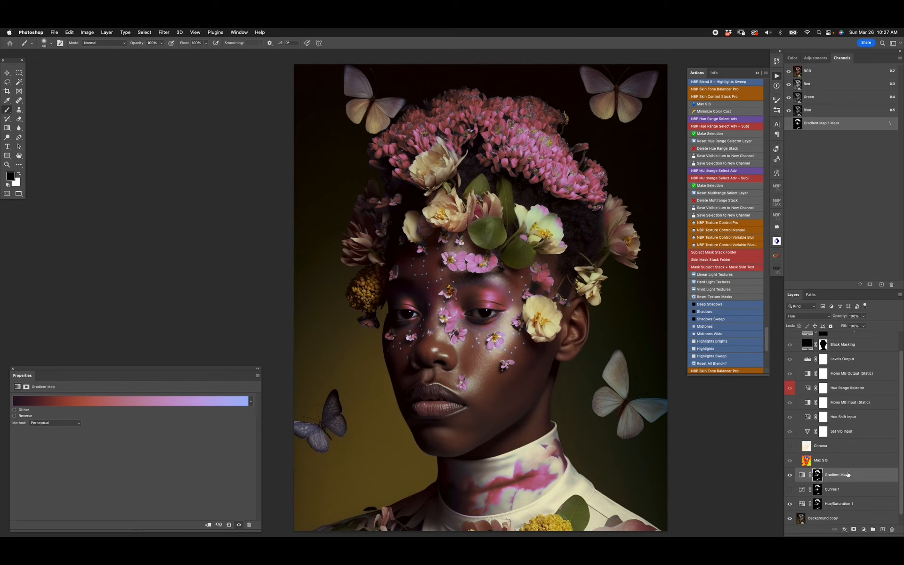
key("v")
key("5")
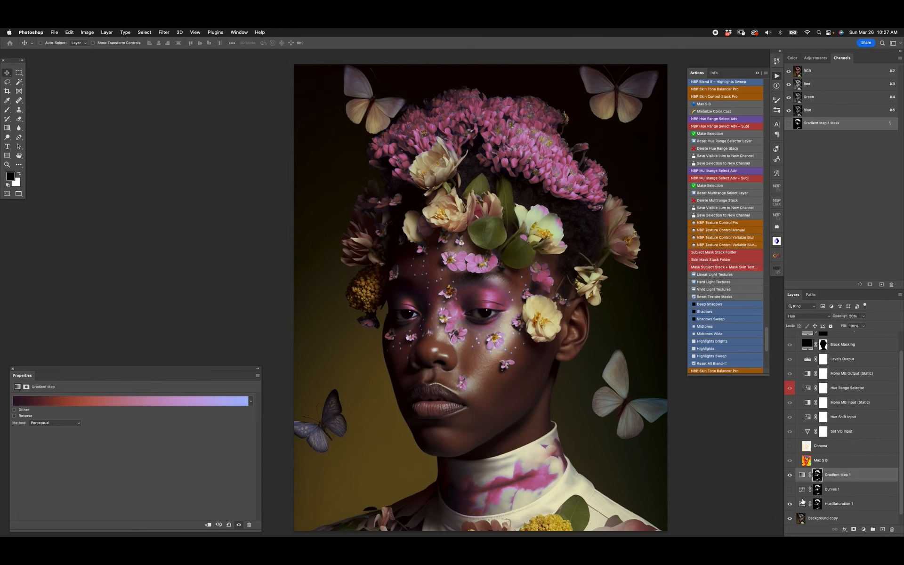
left_click(789, 520, "alt")
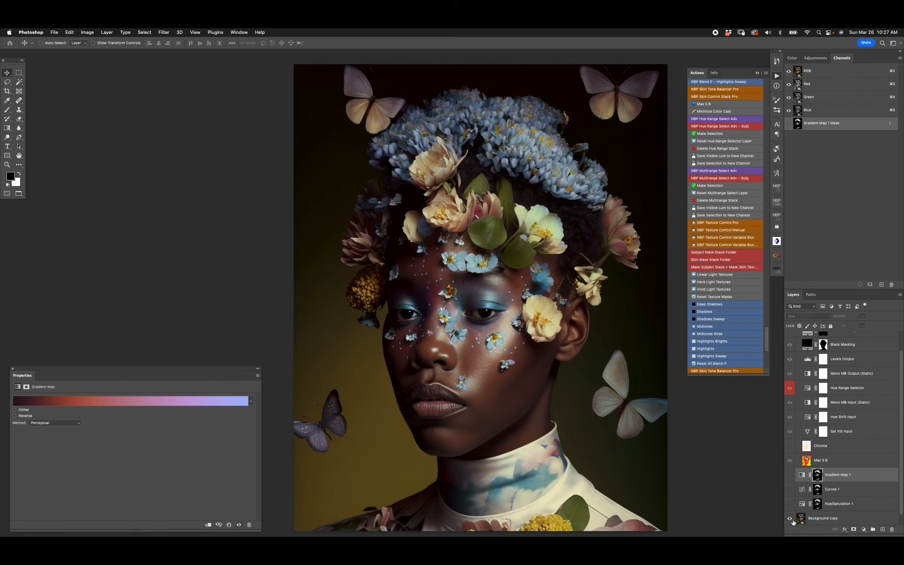
left_click(791, 520, "alt")
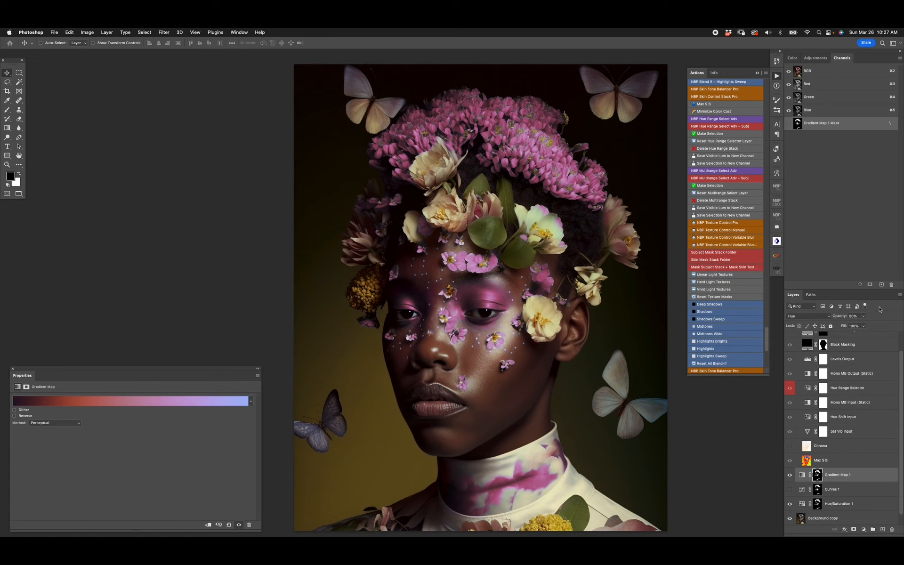
Delete the NBP Hue Range Selector Adv group from the layer stack
scroll(901, 361, "up", 1)
left_click(877, 340)
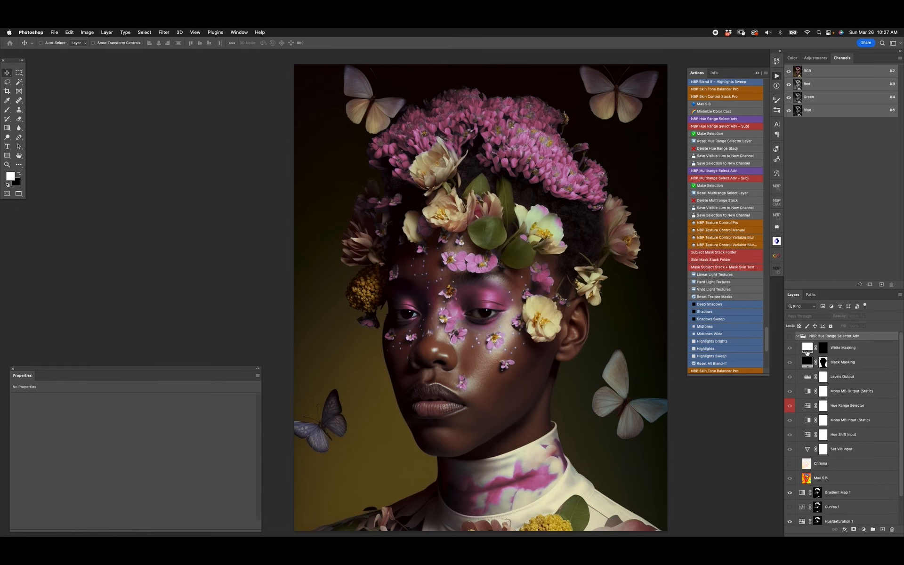
key("Delete")
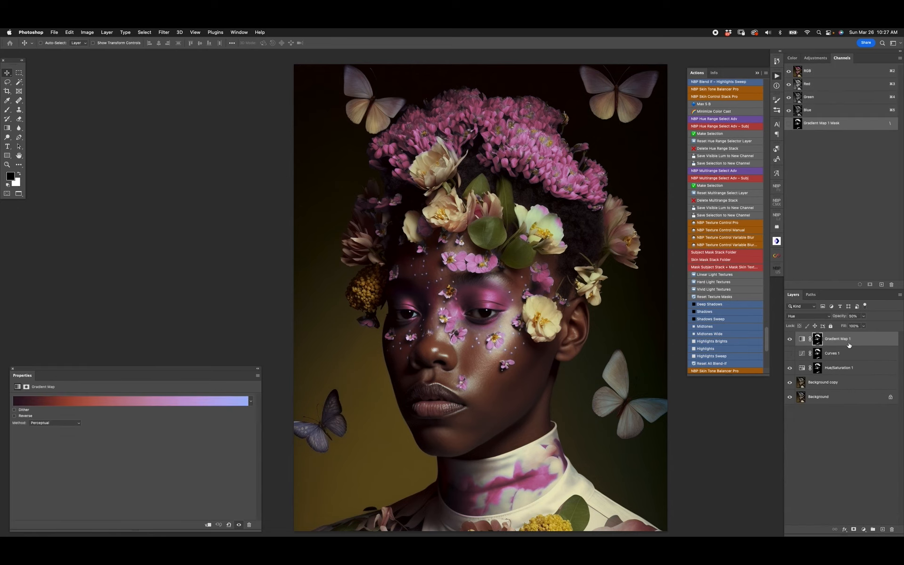
Compare the portrait with and without Gradient Map 1 and Hue/Saturation 1
left_click(790, 339)
left_click(789, 367)
left_click(790, 368)
left_click(790, 339)
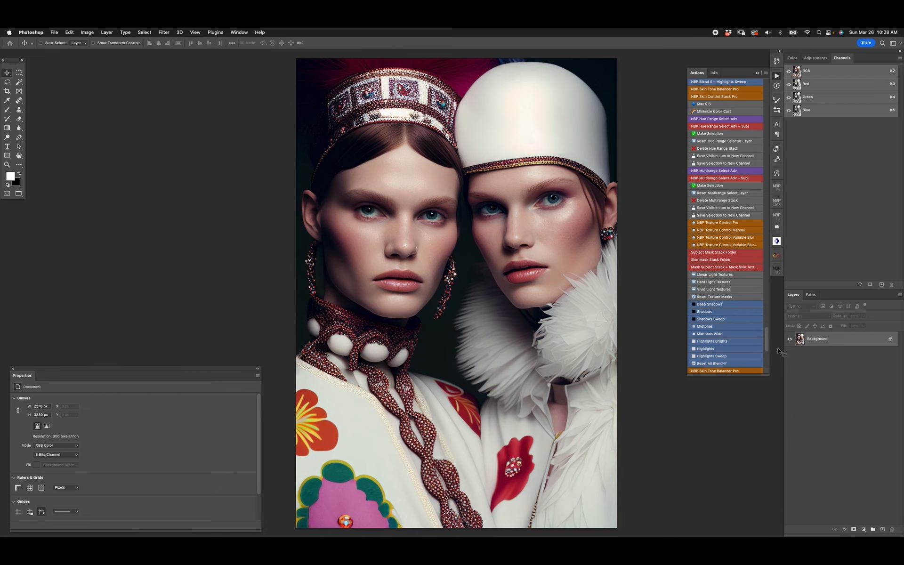
left_click_drag(766, 339, 782, 203)
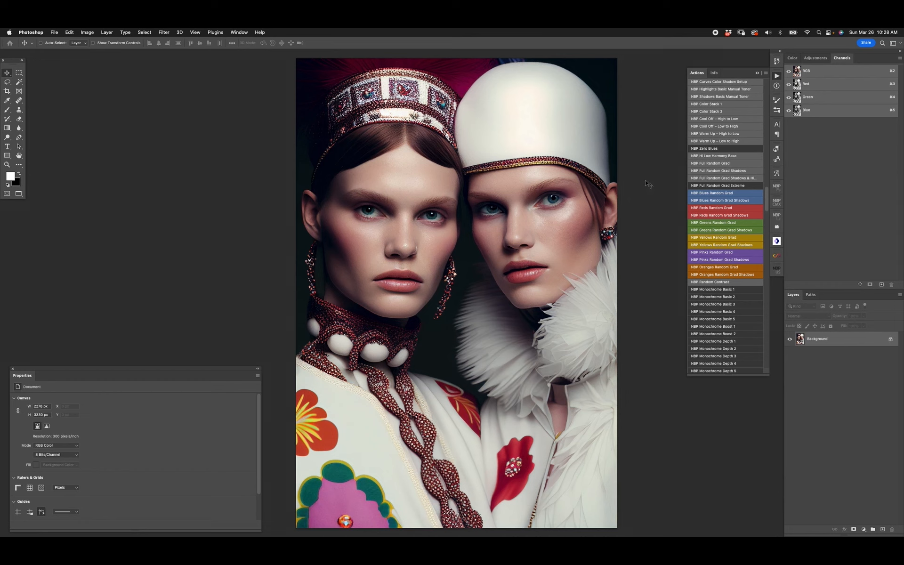
left_click(740, 173)
left_click(464, 274)
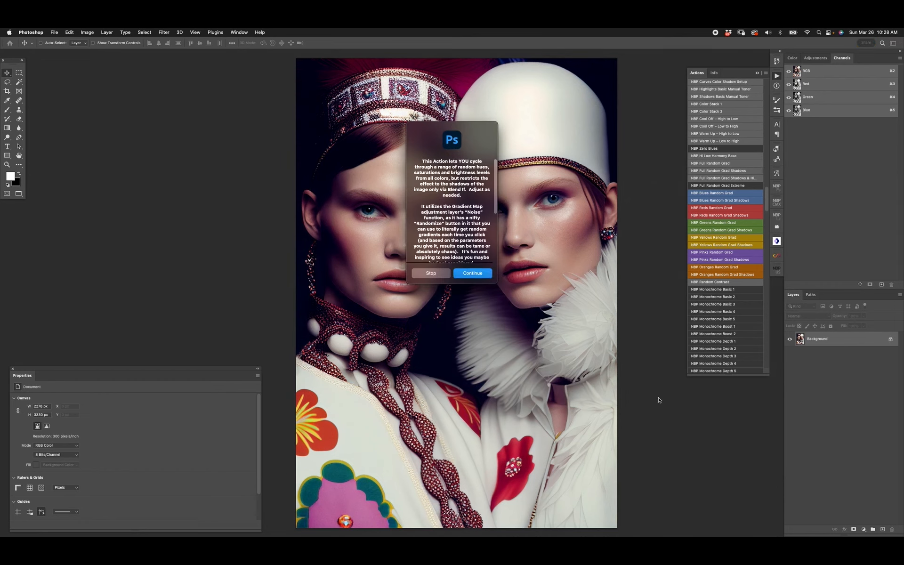
left_click(716, 438)
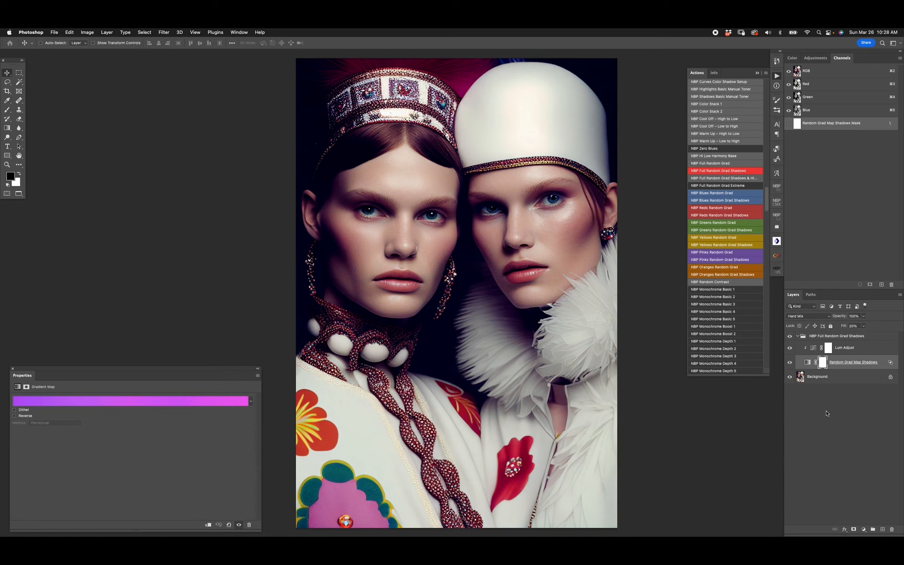
left_click(836, 337)
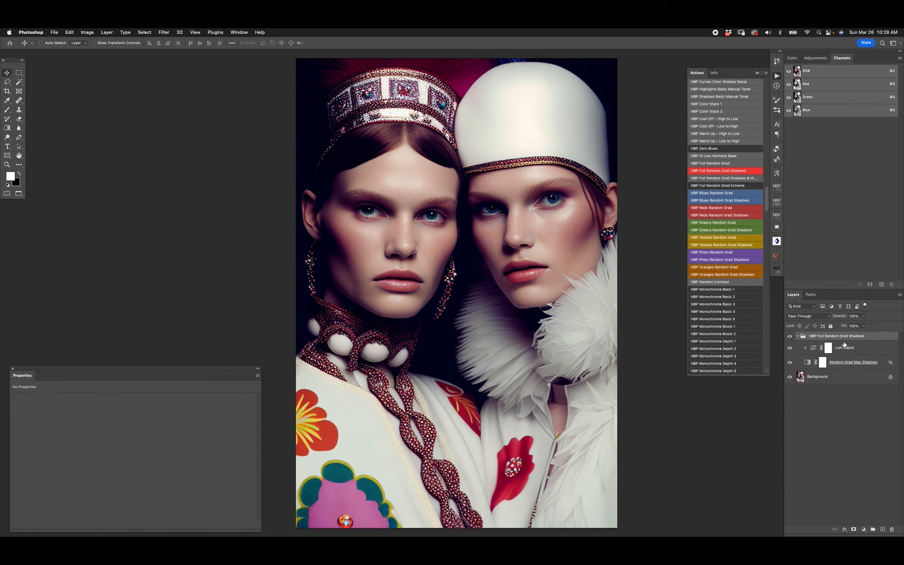
key("Delete")
Run the NBP Full Random Grad action on the two-model portrait and randomize its noise gradient to a muted grey-green
left_click(725, 170)
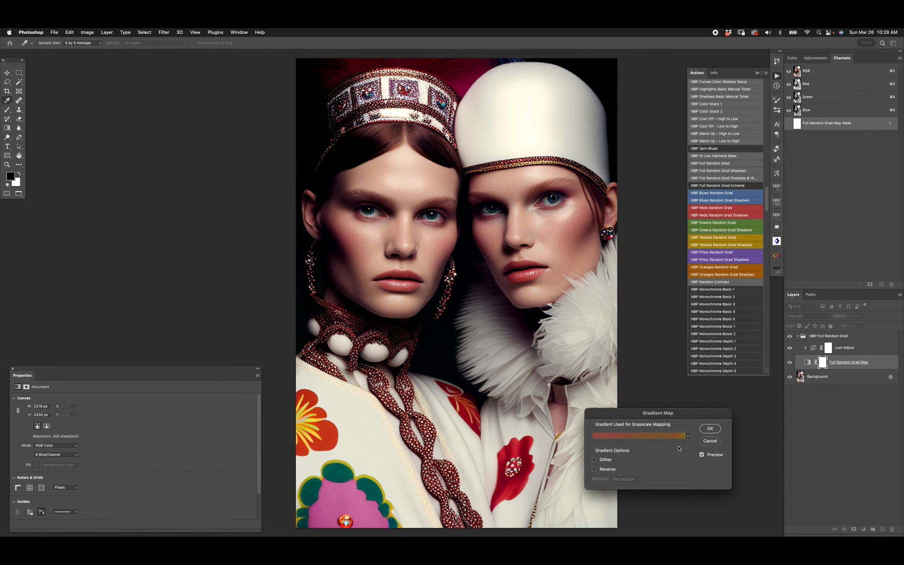
left_click_drag(687, 413, 723, 410)
left_click(697, 434)
left_click(748, 432)
left_click(749, 433)
left_click(750, 434)
left_click(751, 434)
left_click(753, 435)
left_click(752, 434)
left_click(751, 434)
left_click(752, 433)
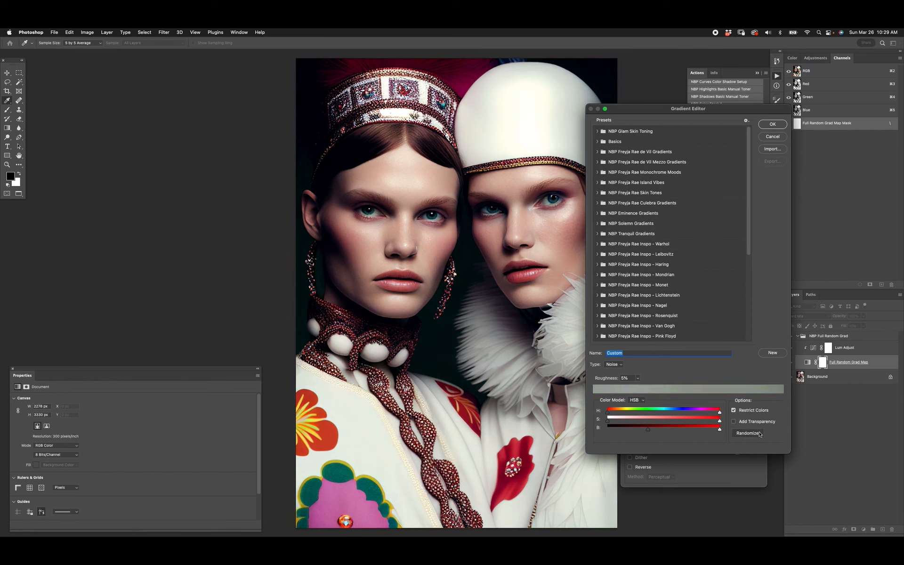
key("Return")
key("Return")
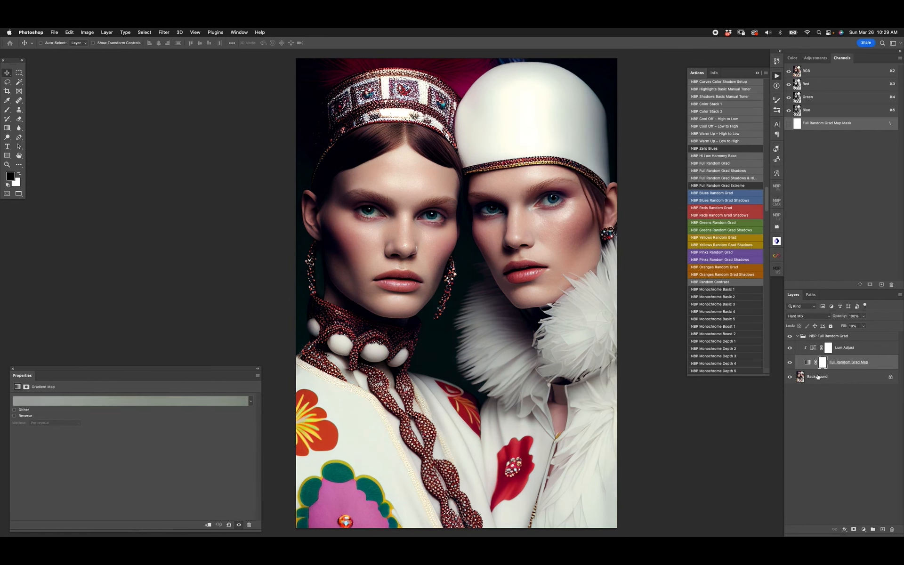
Set Full Random Grad Map's fill to 20% and randomize its noise gradient to a muted red blend
key("shift+2")
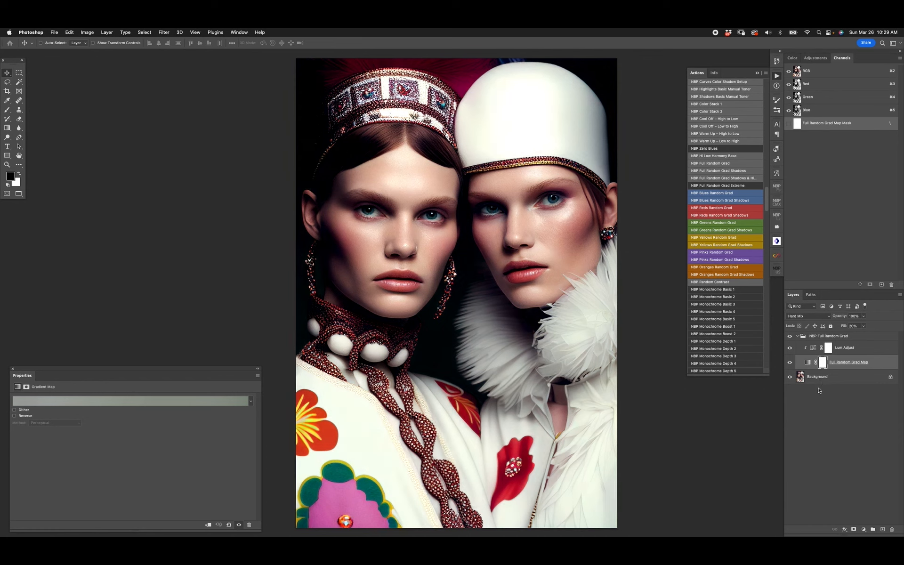
left_click(809, 362)
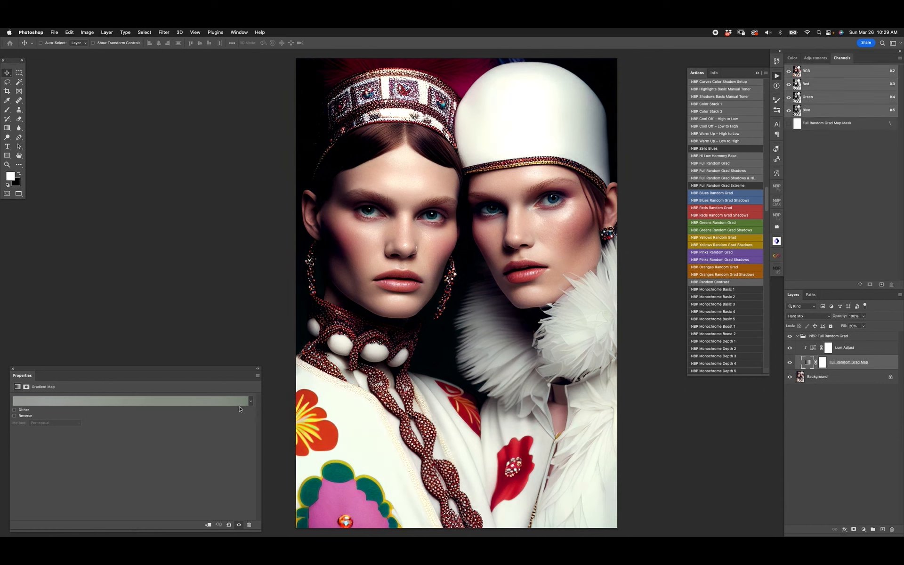
left_click(235, 402)
left_click(744, 432)
left_click(743, 433)
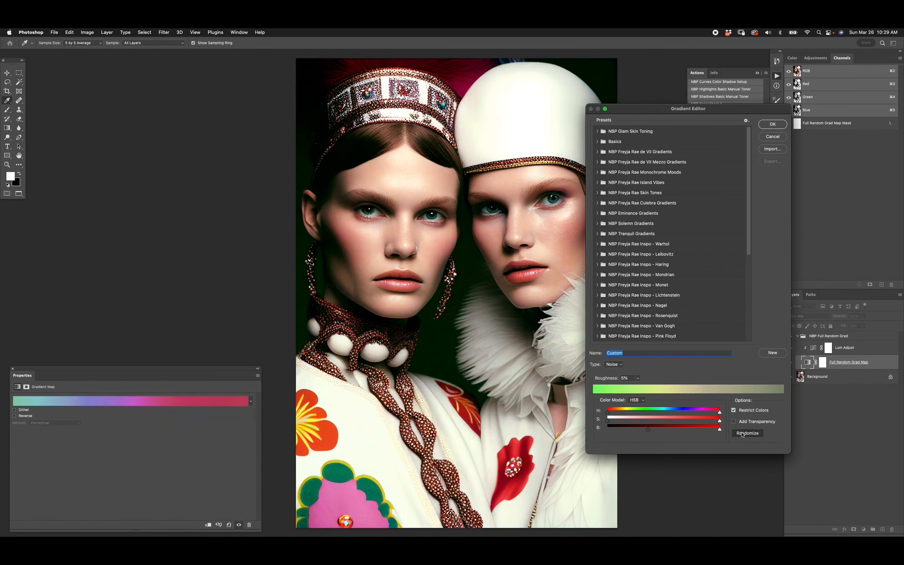
left_click(743, 433)
left_click(742, 433)
left_click(742, 434)
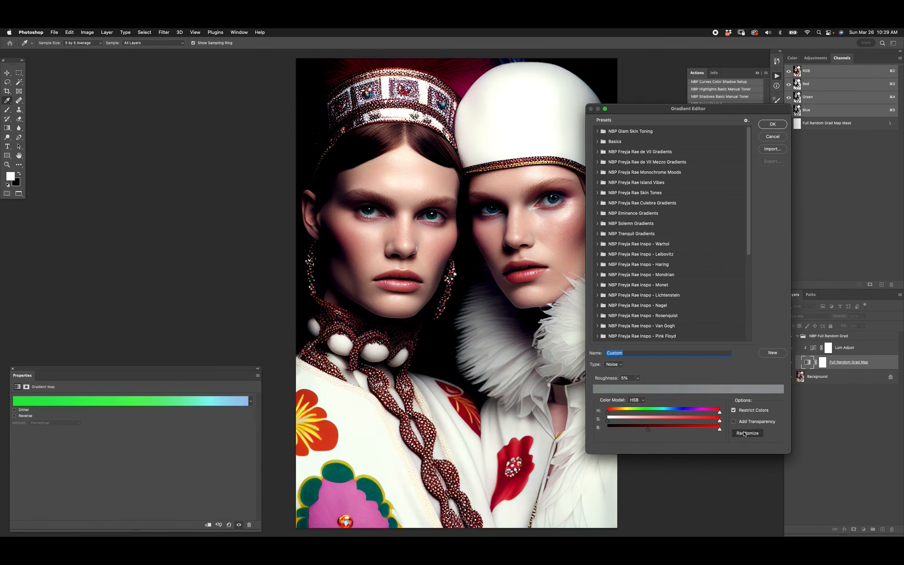
left_click(744, 435)
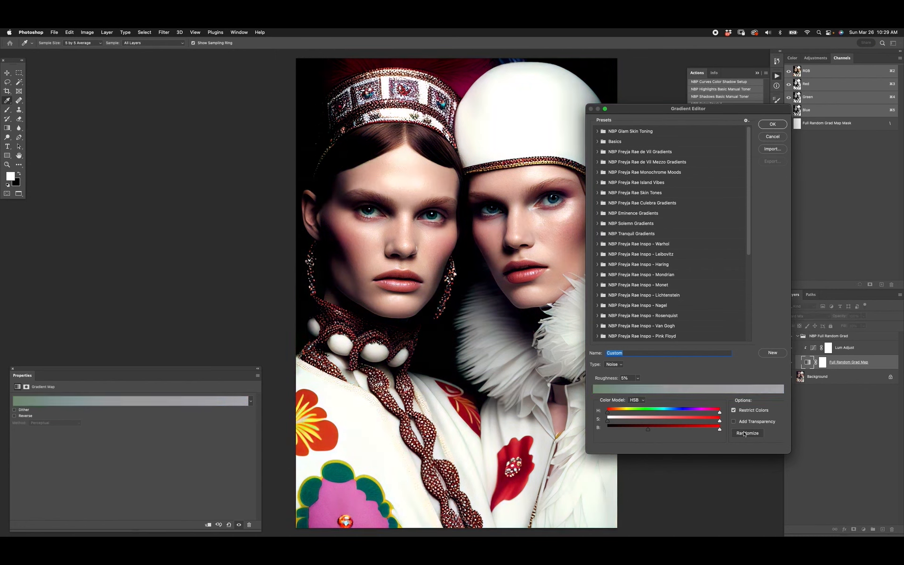
left_click(745, 433)
left_click(746, 433)
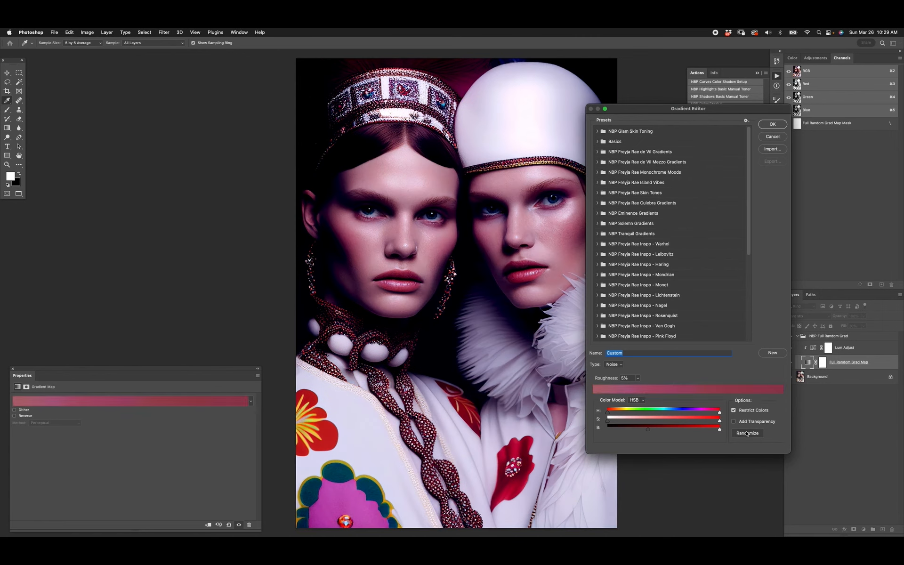
key("Return")
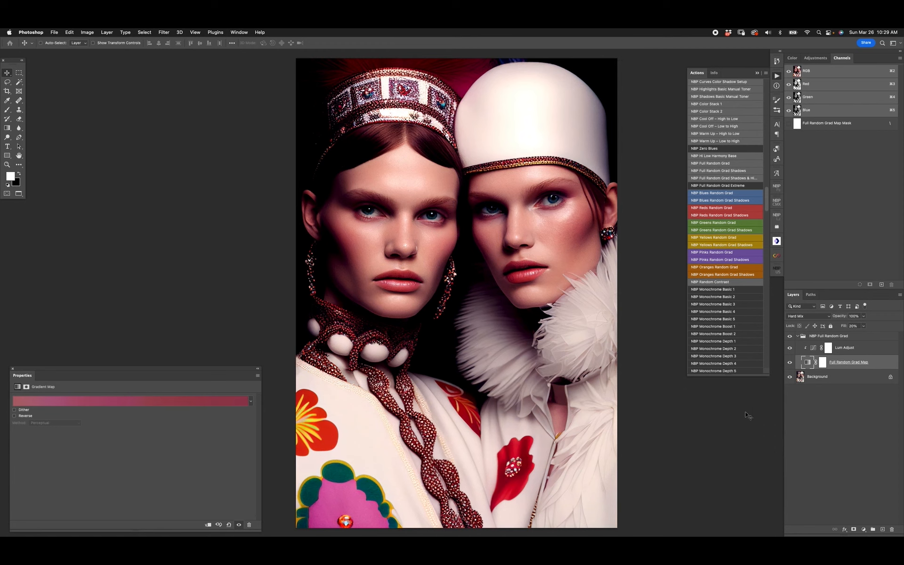
Lift the Lum Adjust curve's darker tones and set the NBP Full Random Grad group's opacity to 70%
left_click(813, 348)
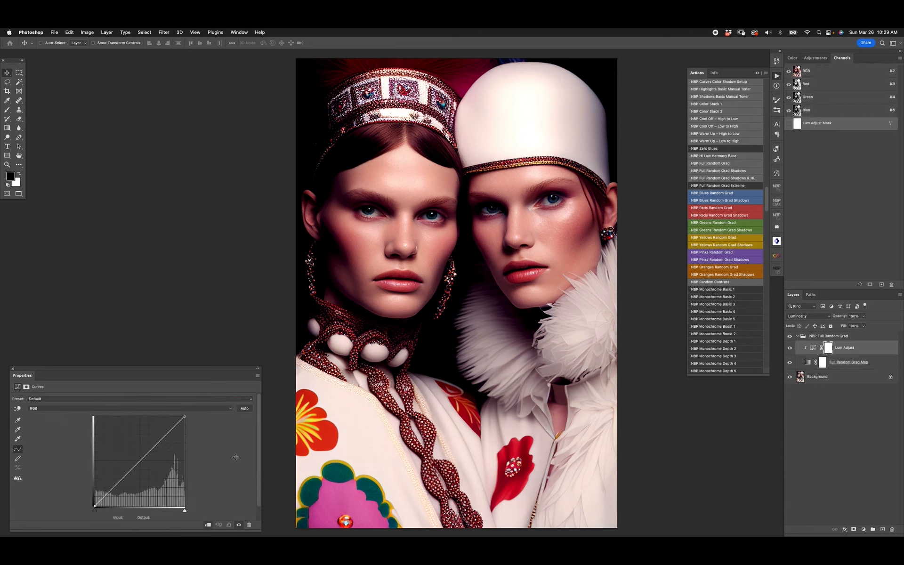
left_click_drag(136, 463, 125, 458)
left_click(790, 336)
left_click(790, 336)
left_click(837, 338)
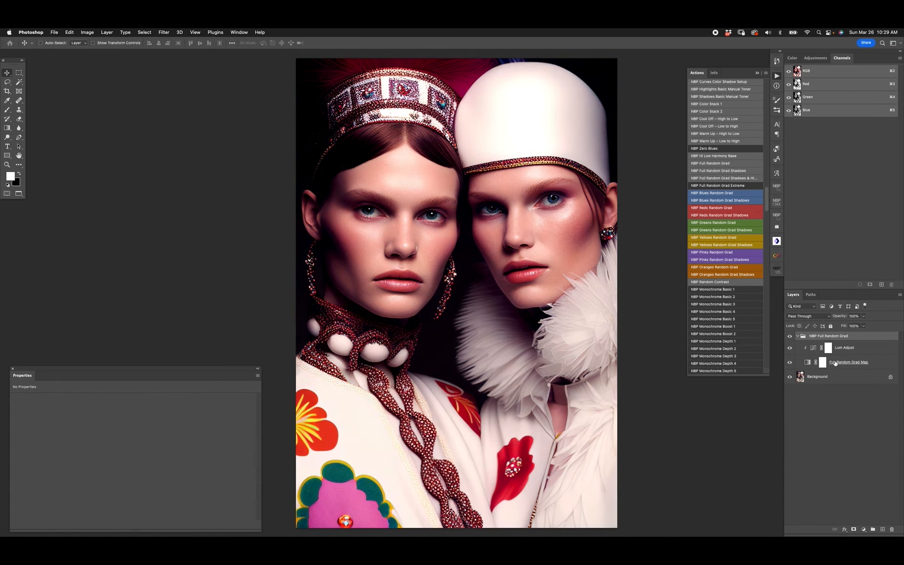
key("7")
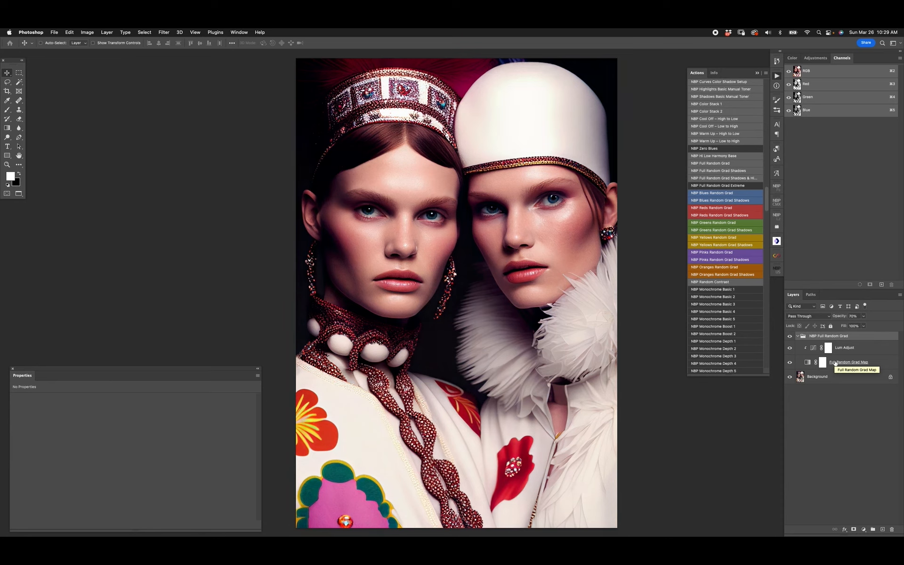
Randomize Full Random Grad Map's noise gradient to a blue-to-cyan blend and check the group's effect on the portrait
left_click(808, 362)
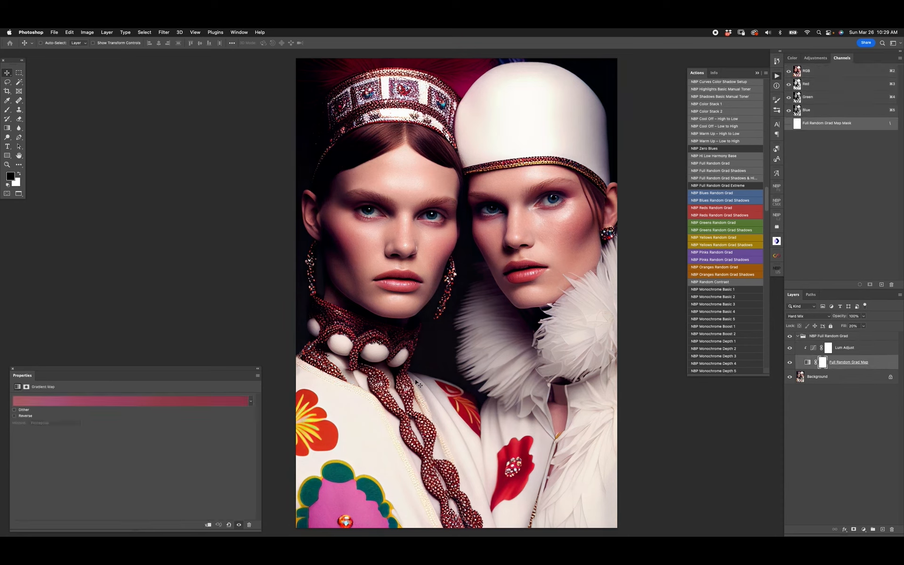
left_click(180, 403)
left_click(747, 433)
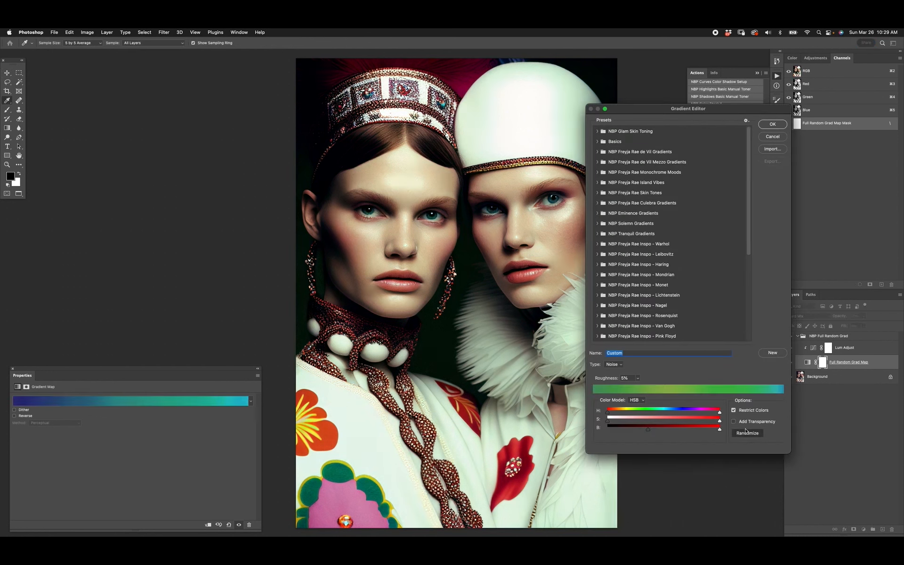
left_click_drag(629, 110, 674, 113)
left_click(799, 435)
left_click(799, 435)
left_click(798, 435)
left_click(798, 435)
left_click(799, 435)
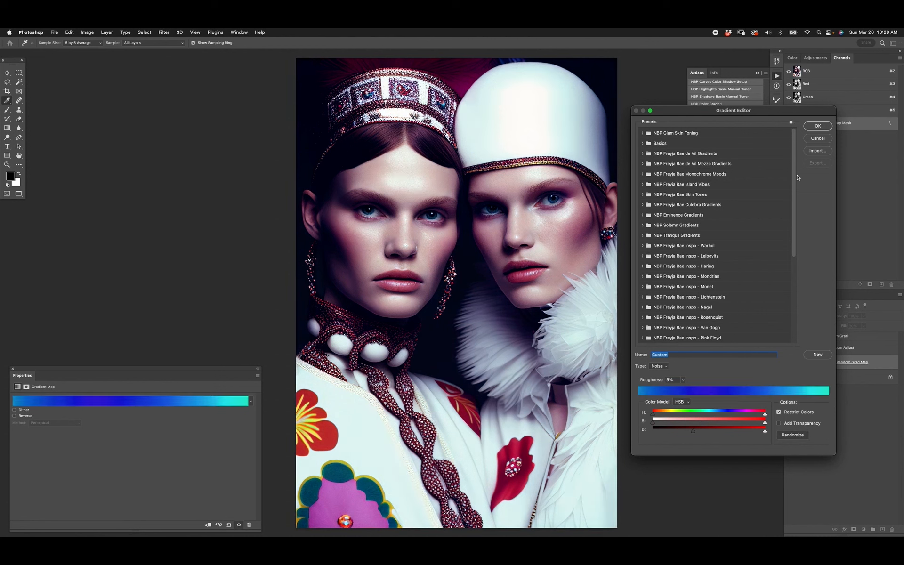
left_click(817, 126)
left_click(790, 336)
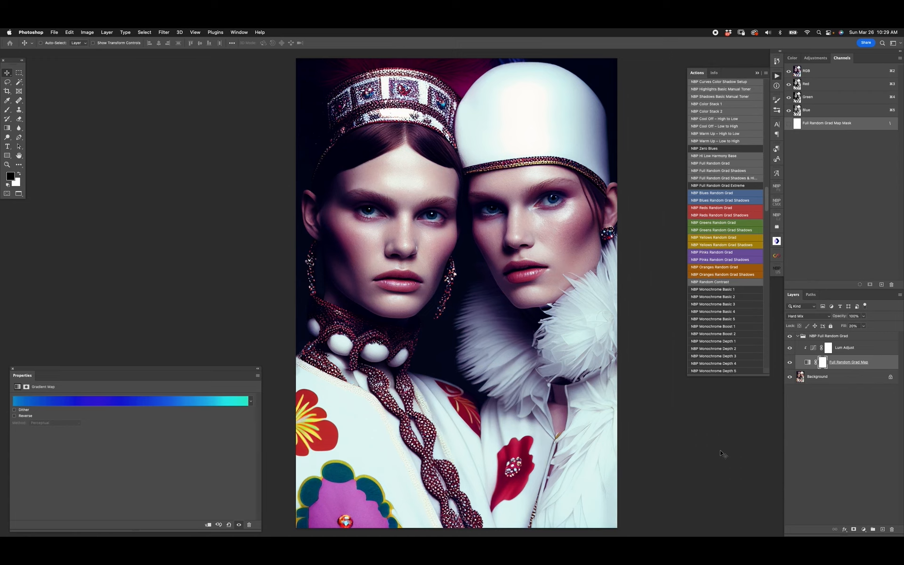
Randomize Full Random Grad Map's noise gradient to a blue-to-green blend
left_click_drag(767, 201, 696, 445)
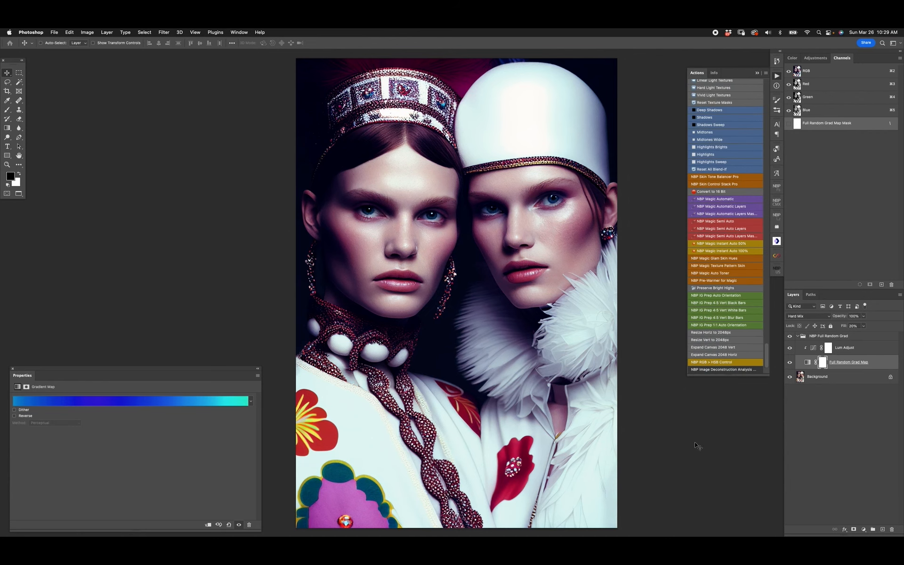
left_click(807, 361)
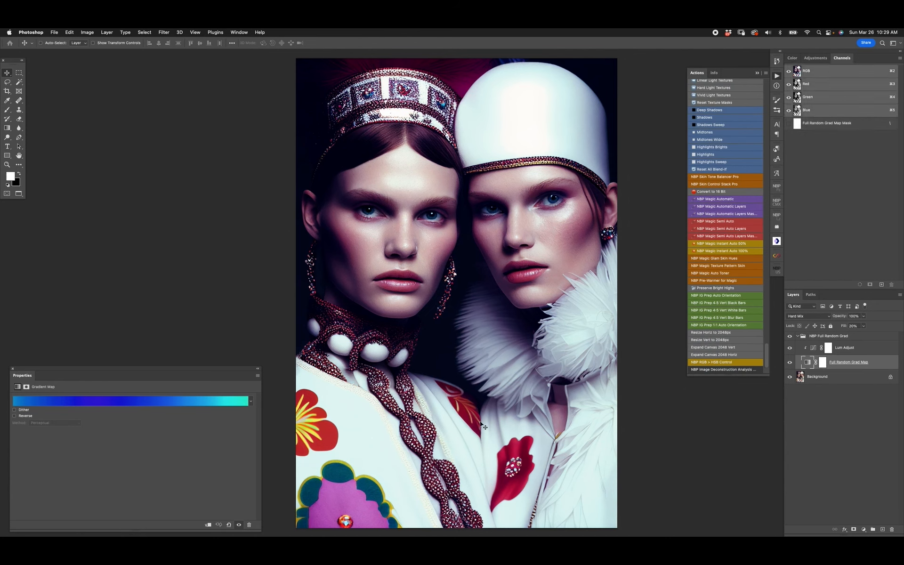
left_click(204, 401)
left_click(793, 435)
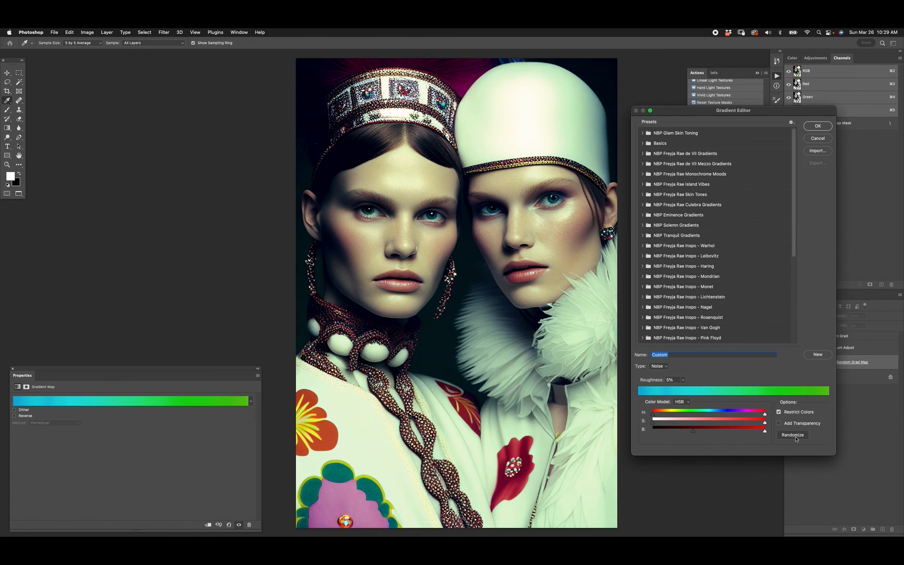
key("Return")
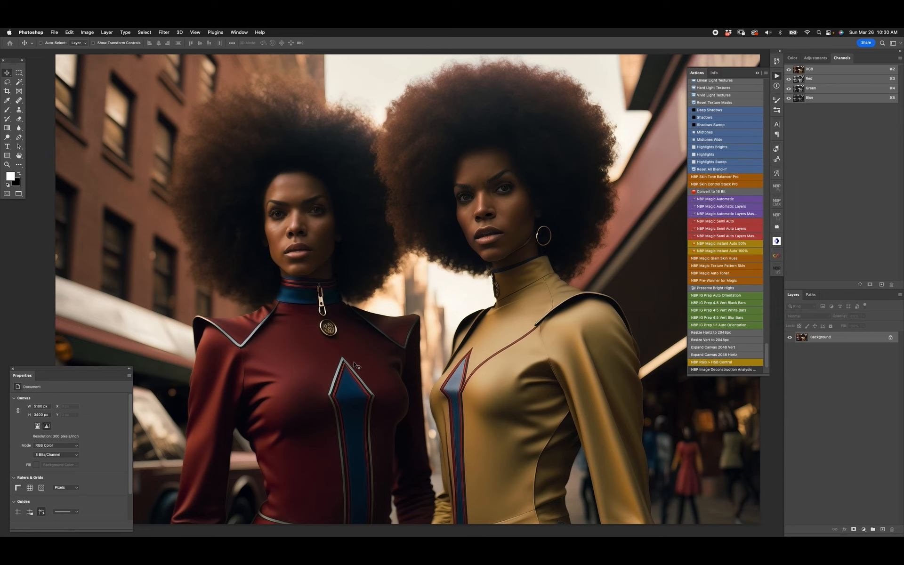
Preview the street portrait's pure hues with the Max S B action on a duplicate layer and delete that layer
key("super+j")
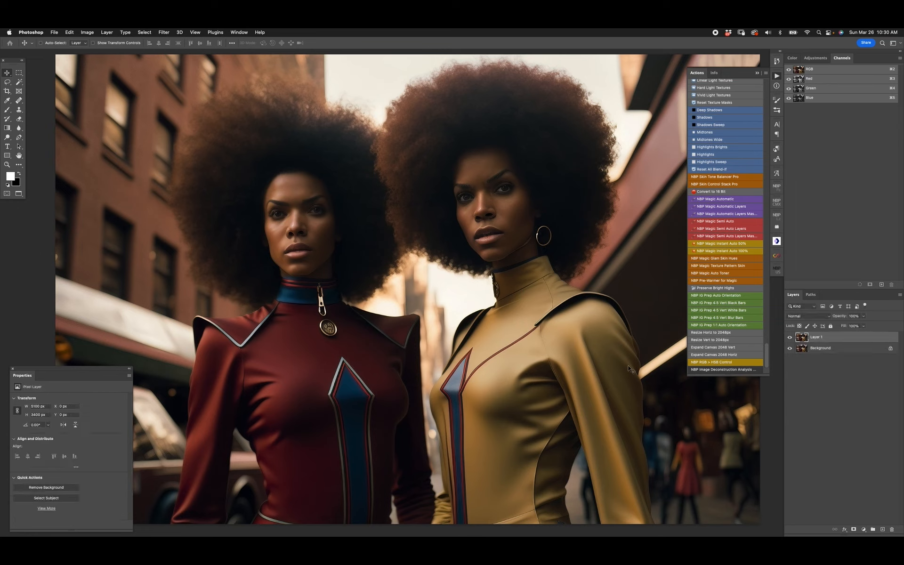
left_click_drag(766, 360, 773, 312)
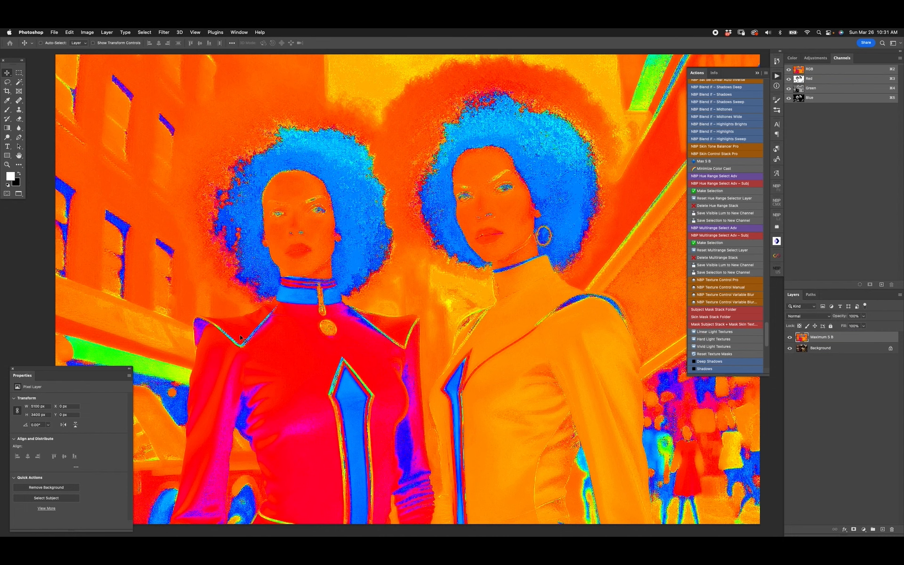
left_click_drag(795, 337, 891, 529)
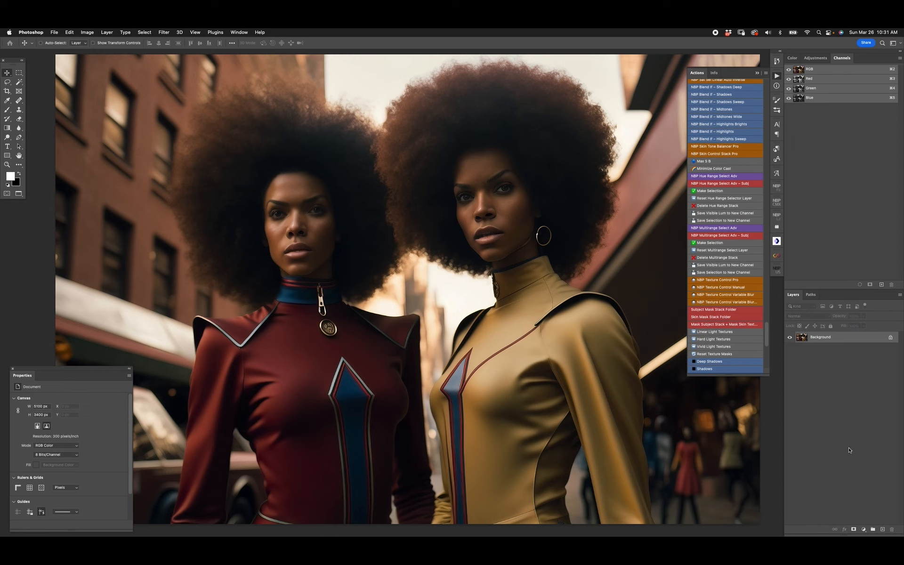
Run NBP Hue Range Select Adv – Subj above a duplicate background and set Hue Range Selector's Reds lightness to +100
key("super+j")
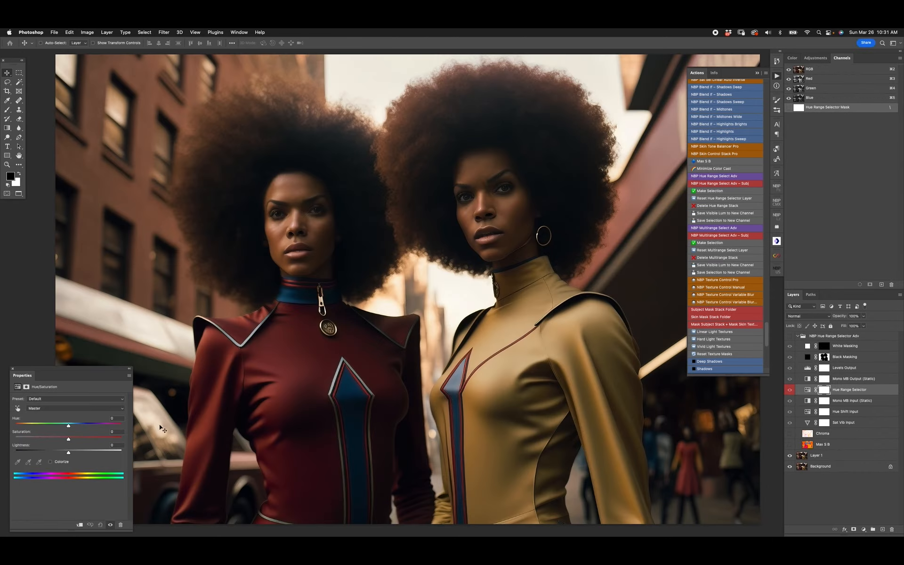
left_click(88, 408)
left_click(85, 416)
left_click(18, 462)
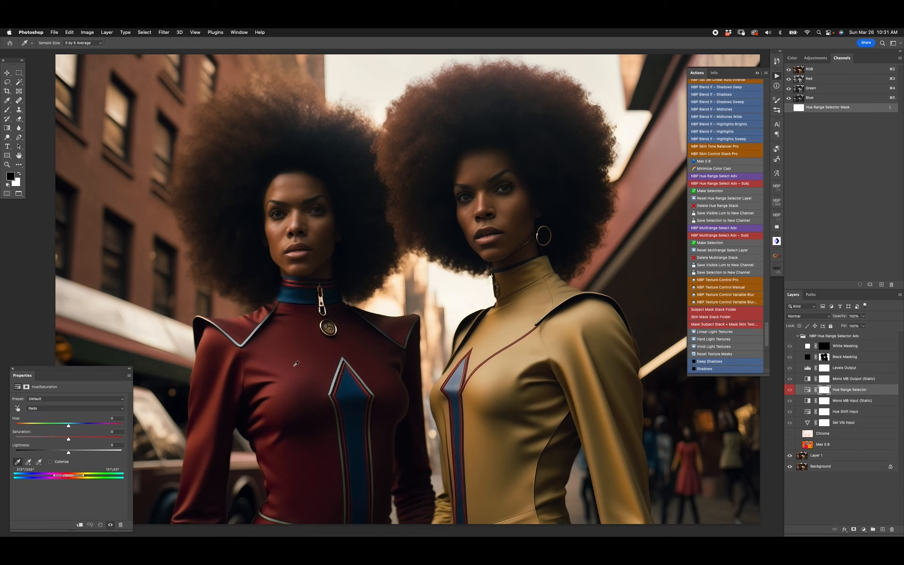
left_click_drag(68, 452, 121, 452)
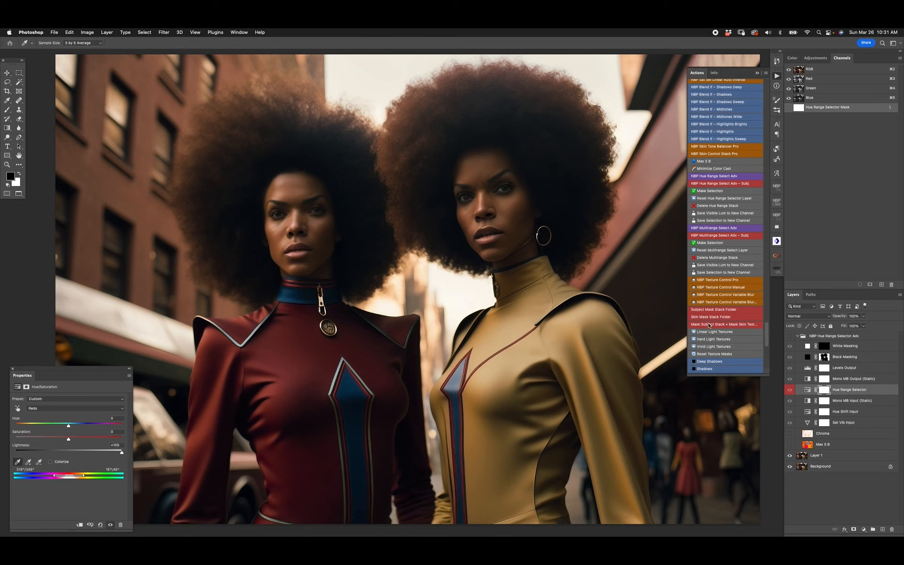
Display the NBP Hue Range Selector Adv group's black-and-white mask with its Max S B layer as the visible source
left_click(790, 336)
left_click_drag(434, 302, 473, 295)
left_click(790, 444)
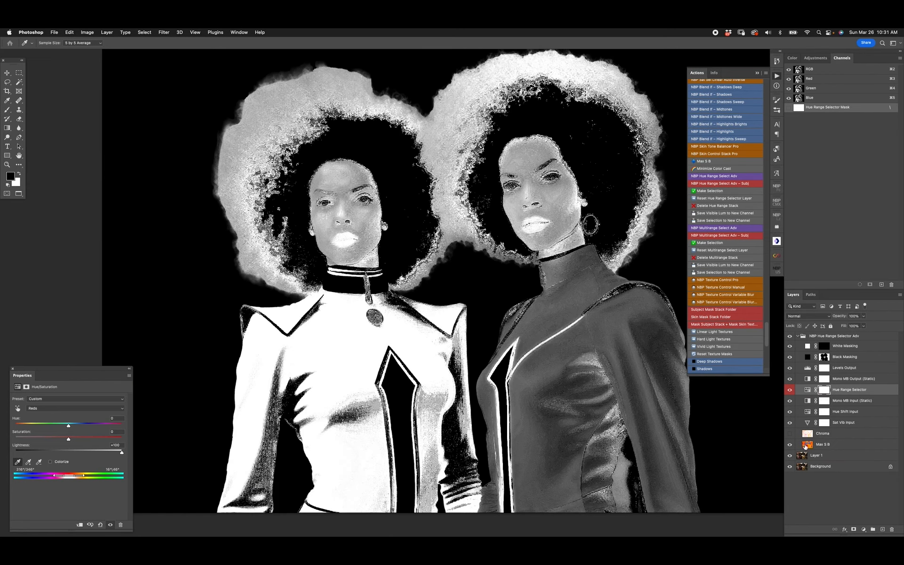
left_click(806, 445)
key("v")
key("x")
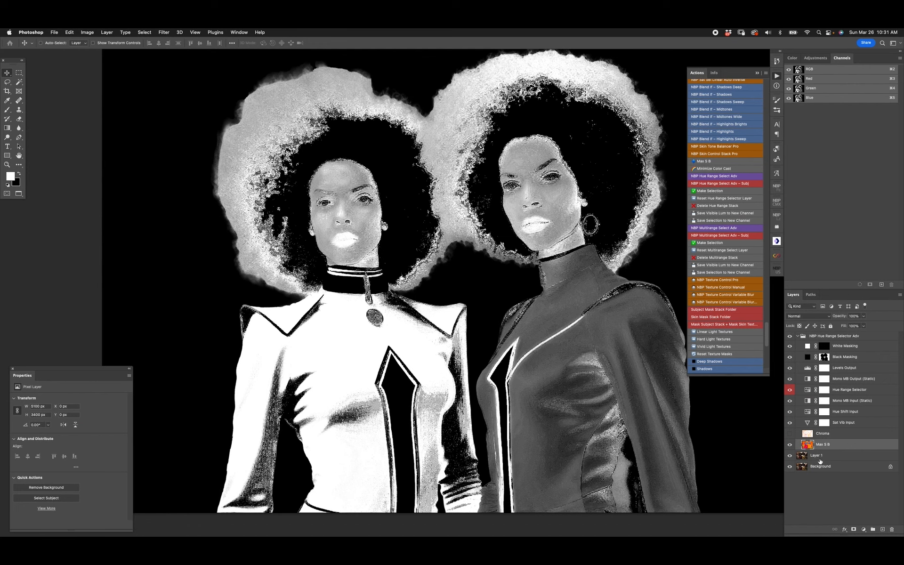
Narrow the orange end of Hue Range Selector's Reds range to 16°/20° to drop the gold suit and skin
left_click(810, 387)
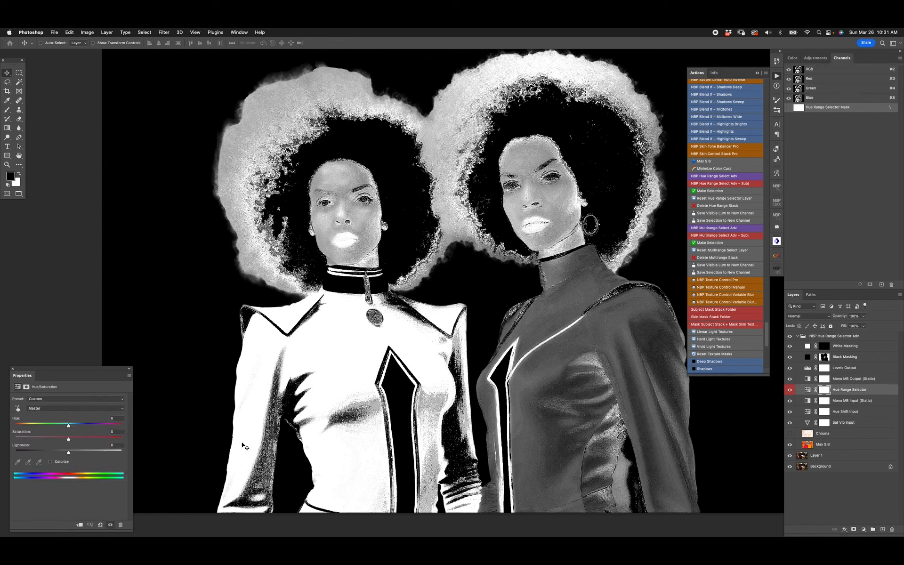
left_click_drag(133, 532, 524, 508)
left_click_drag(473, 370, 479, 391)
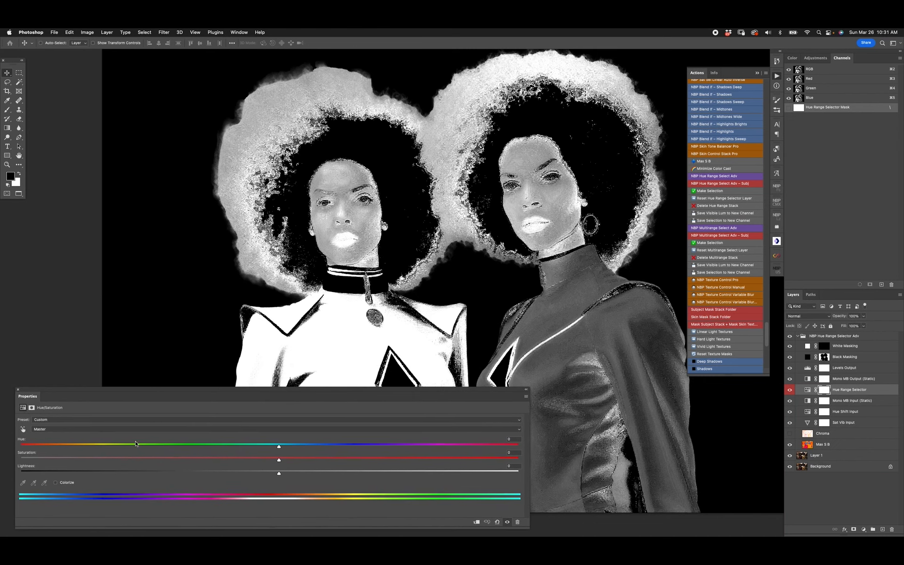
left_click(122, 429)
left_click(131, 439)
left_click_drag(336, 496, 305, 496)
left_click_drag(363, 286, 361, 178)
left_click_drag(311, 500, 299, 500)
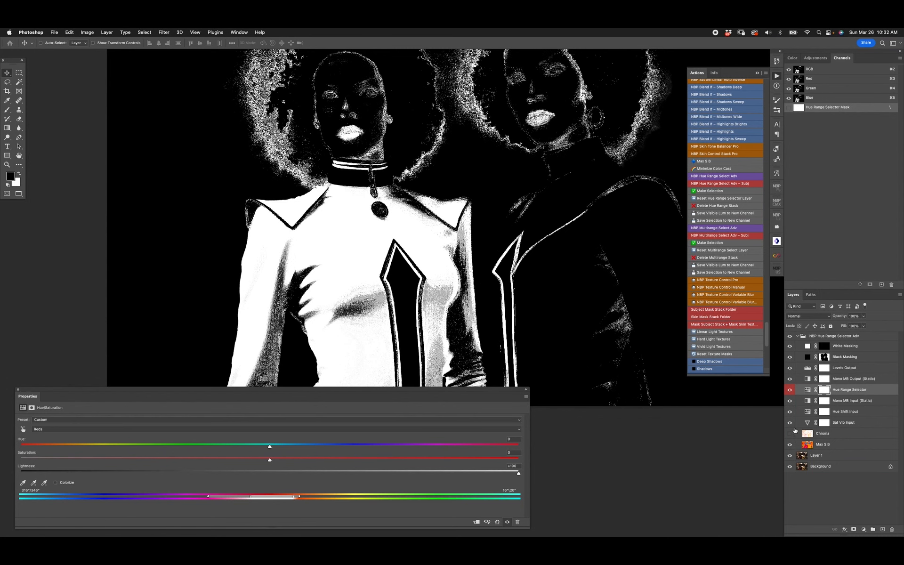
Check the Max S B layer alone and extend the Hue Range Selector range past magenta to 240°/246° for the red suit's shadows
left_click(790, 446, "alt")
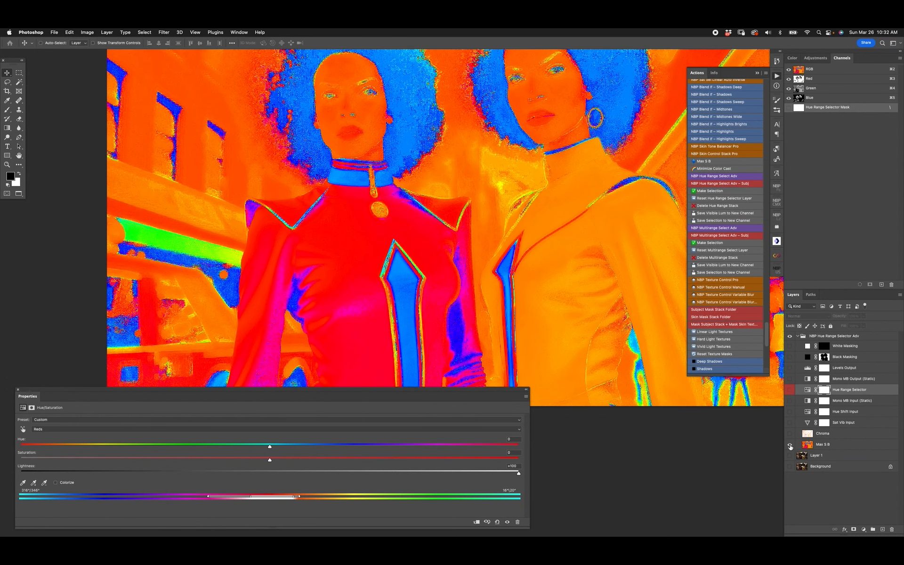
left_click(791, 446, "alt")
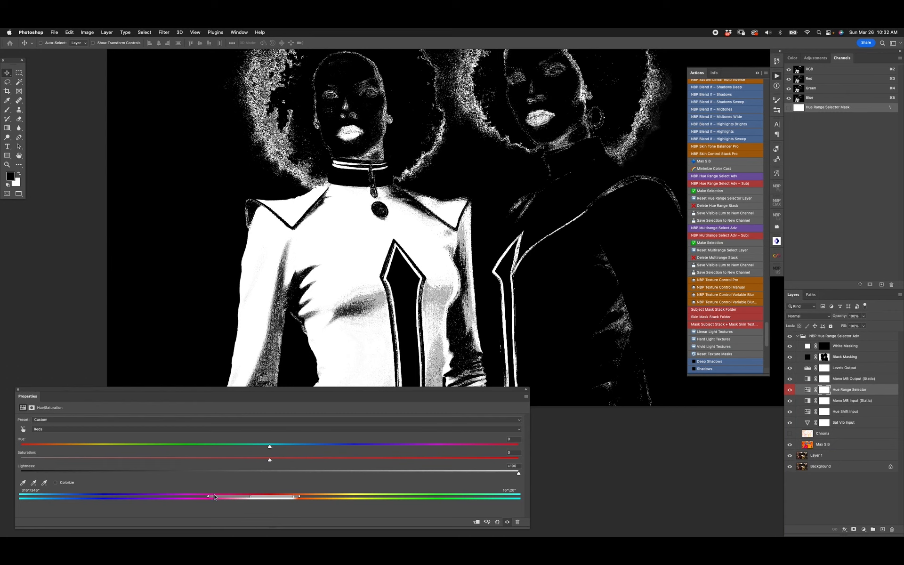
left_click_drag(208, 496, 193, 497)
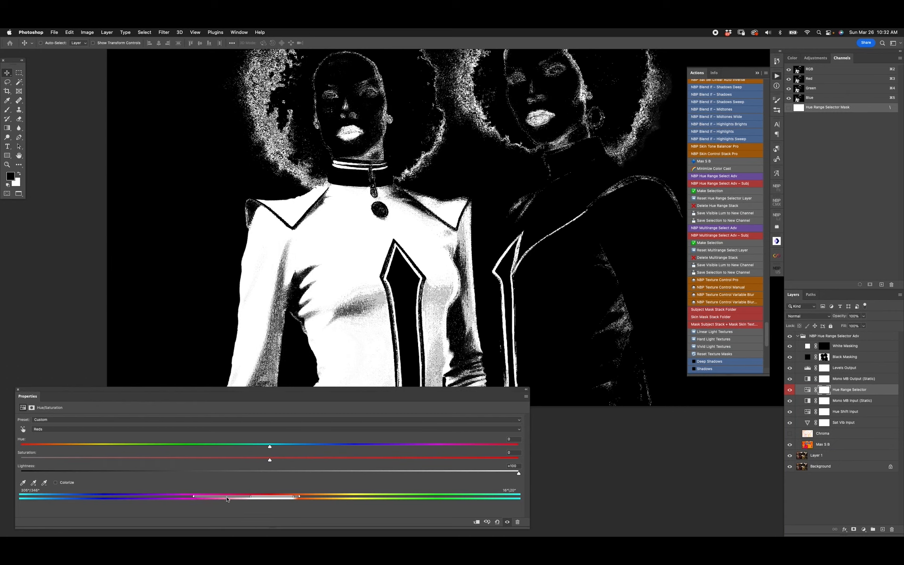
left_click_drag(250, 496, 131, 497)
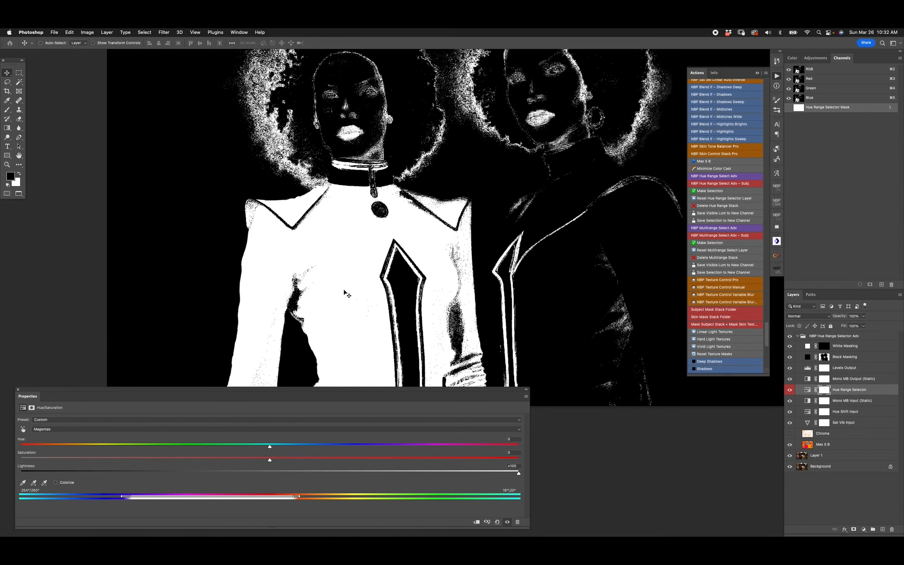
left_click_drag(351, 307, 354, 264)
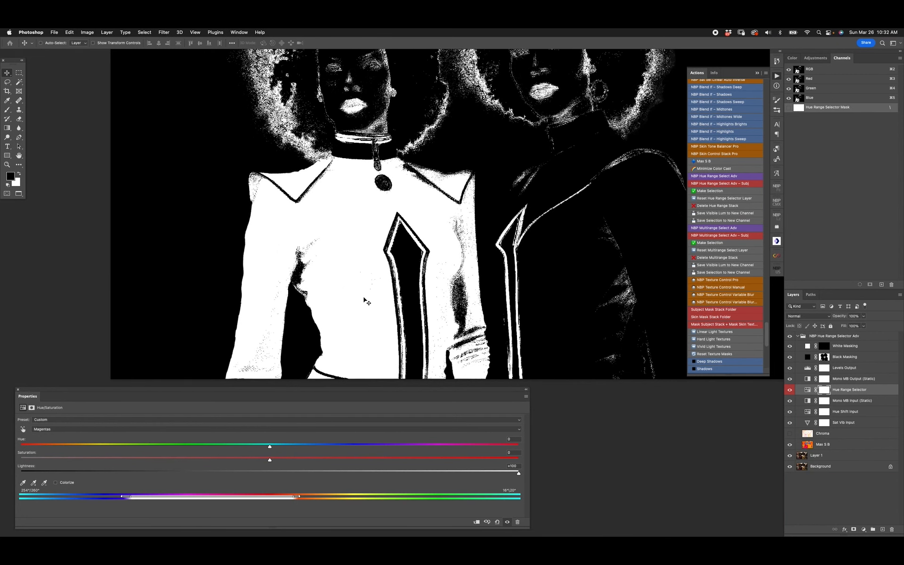
left_click_drag(119, 498, 106, 498)
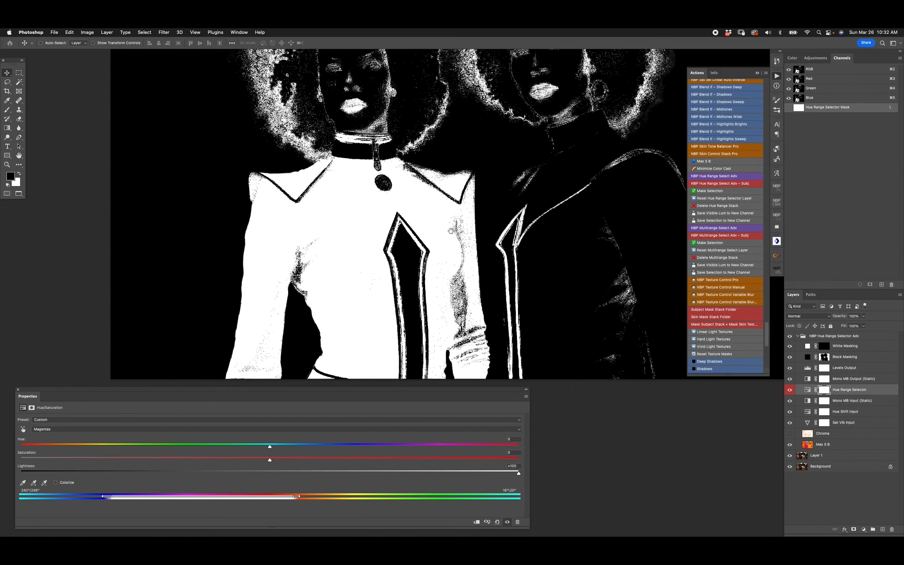
Paint white with a large brush on the Black Masking mask to black out the second woman, the faces and hair
left_click_drag(448, 230, 418, 304)
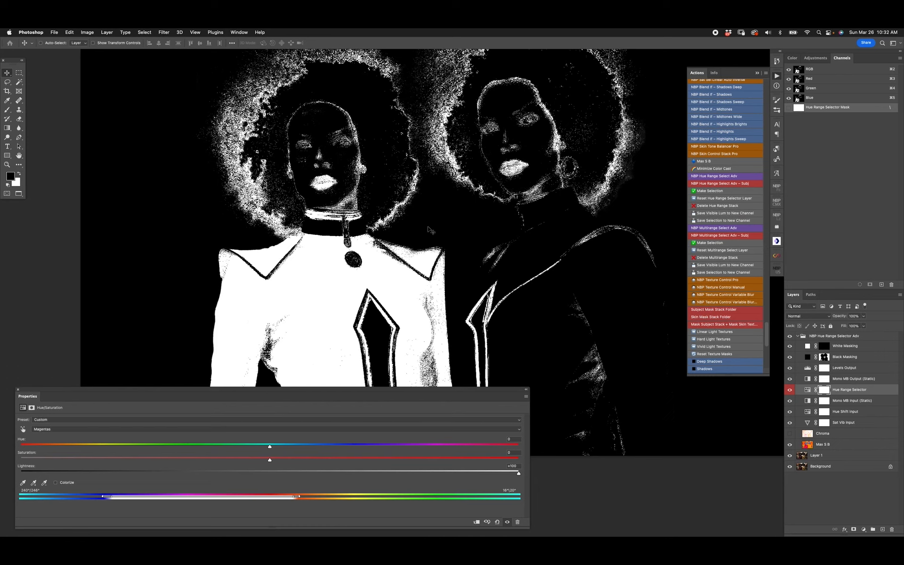
scroll(436, 321, "up", 3)
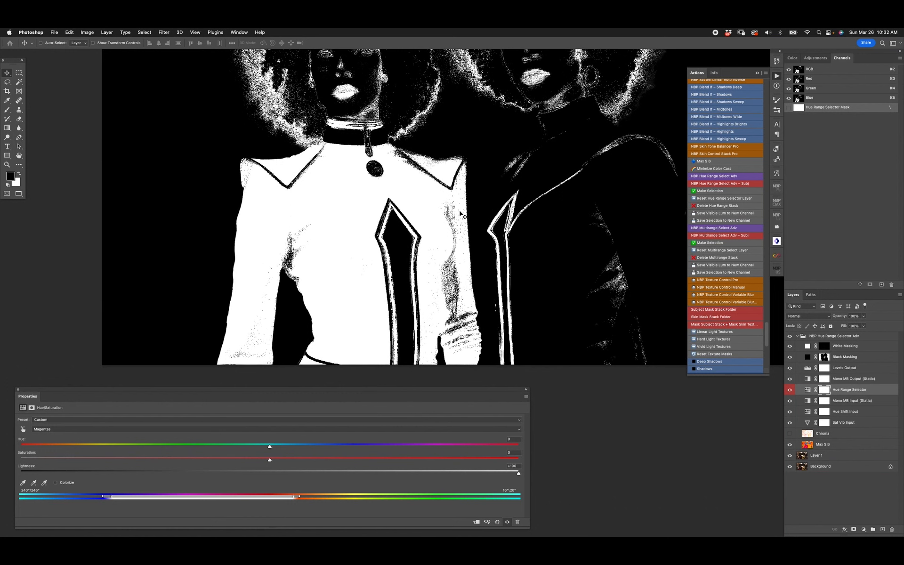
mouse_move(445, 308)
left_mouse_down()
mouse_move(445, 265)
mouse_move(450, 290)
left_mouse_up()
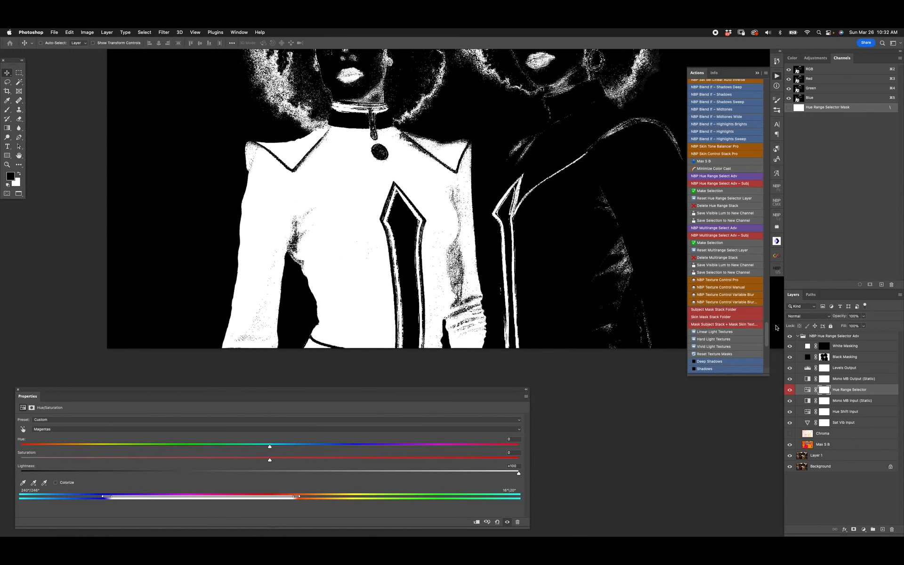
left_click(824, 357)
scroll(466, 283, "up", 3)
scroll(466, 283, "right", 2)
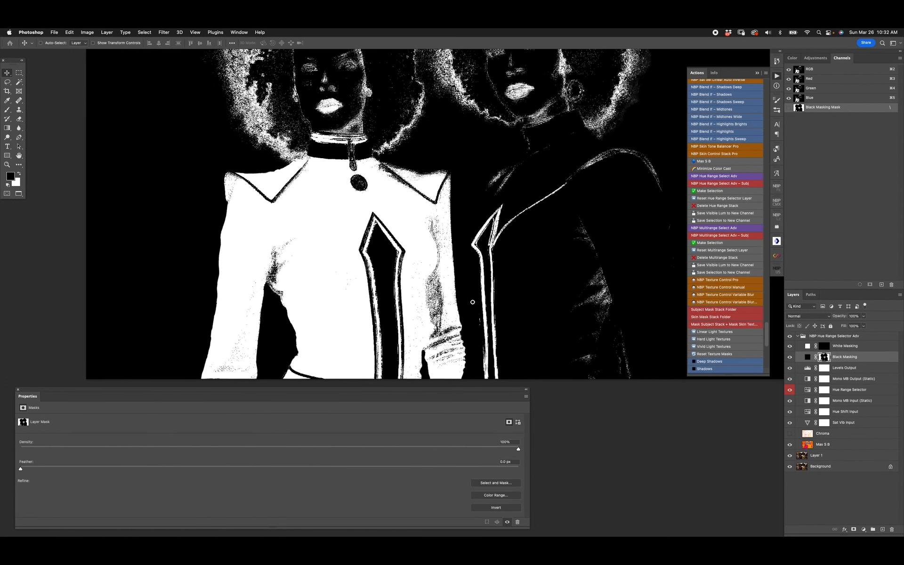
key("b")
key("x")
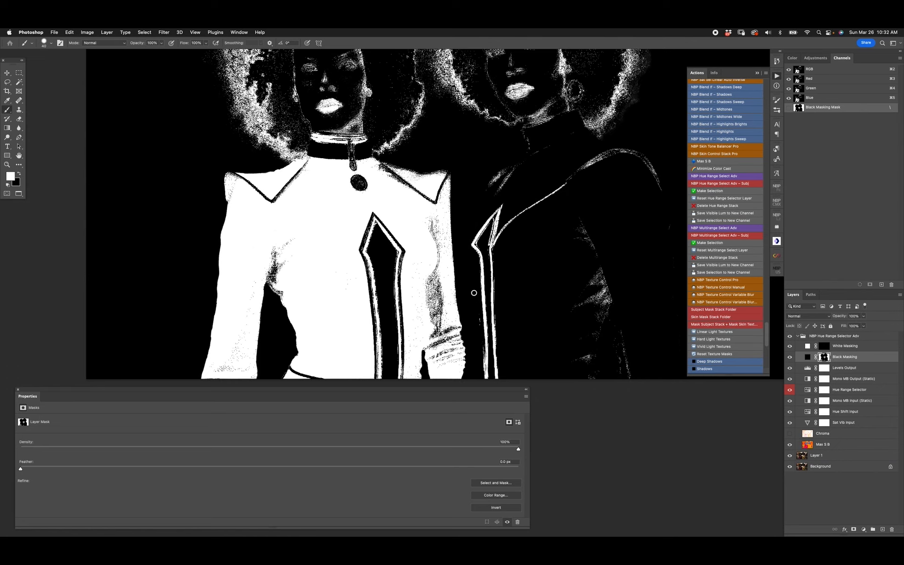
key("bracketright")
key("bracketright")
key("bracketright")
key("bracketright")
key("bracketright")
key("bracketright")
key("bracketright")
key("bracketright")
key("bracketright")
key("bracketright")
key("bracketright")
key("bracketright")
mouse_move(569, 226)
left_mouse_down()
mouse_move(540, 290)
mouse_move(530, 294)
mouse_move(480, 263)
mouse_move(448, 295)
mouse_move(572, 305)
mouse_move(474, 392)
mouse_move(554, 418)
mouse_move(558, 346)
left_mouse_up()
key("super+minus")
key("bracketright")
key("bracketright")
left_click_drag(571, 313, 602, 249)
left_click_drag(483, 307, 559, 346)
left_click_drag(526, 175, 574, 353)
mouse_move(490, 165)
left_mouse_down()
mouse_move(507, 256)
mouse_move(555, 200)
mouse_move(545, 358)
mouse_move(671, 218)
mouse_move(358, 236)
mouse_move(399, 279)
mouse_move(423, 281)
mouse_move(369, 295)
mouse_move(433, 299)
mouse_move(430, 306)
mouse_move(463, 263)
left_mouse_up()
Brush out the remaining speckled patches around the first woman's hair, neck and the background on the Black Masking mask
key("bracketleft")
key("bracketleft")
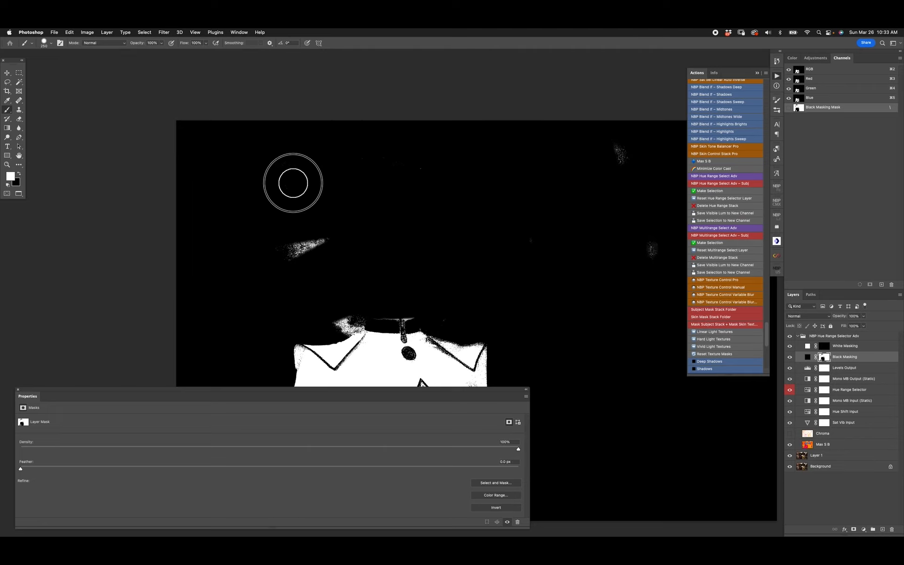
mouse_move(293, 183)
left_mouse_down()
mouse_move(383, 195)
mouse_move(298, 263)
mouse_move(338, 296)
mouse_move(340, 322)
mouse_move(361, 312)
left_mouse_up()
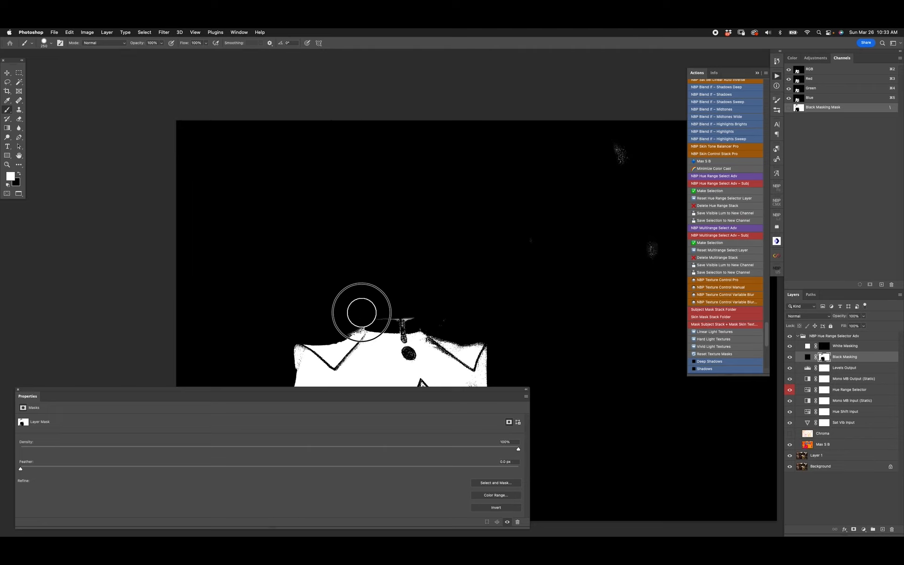
mouse_move(615, 143)
left_mouse_down()
mouse_move(630, 201)
mouse_move(622, 276)
mouse_move(511, 254)
mouse_move(445, 304)
left_mouse_up()
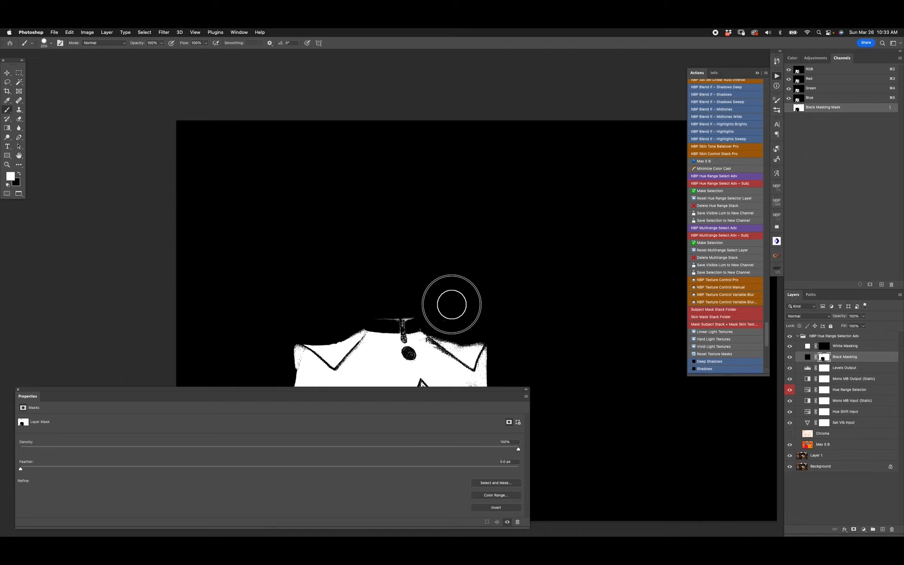
left_click_drag(538, 292, 470, 105)
Paint white on the White Masking mask to fill the speckled shadows on the red suit's sleeves and side
left_click(824, 346)
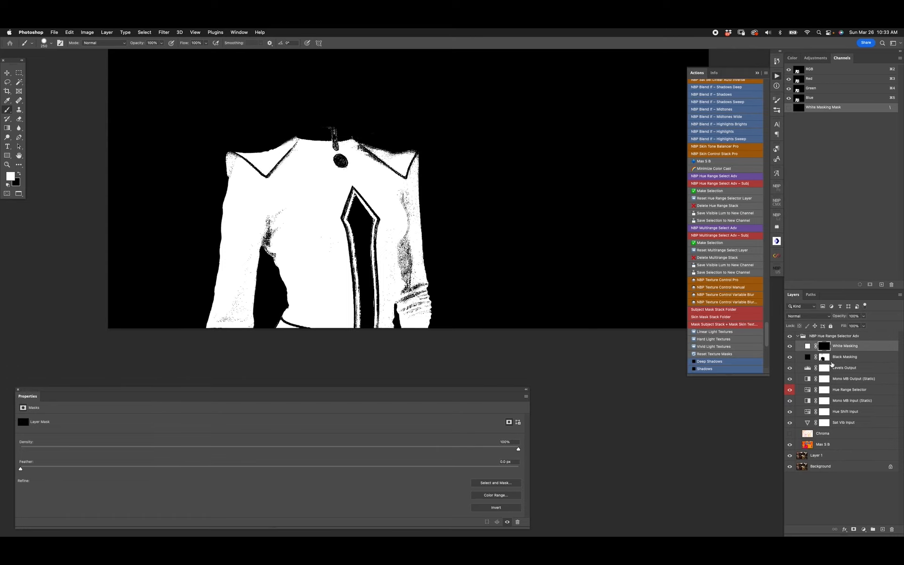
left_click_drag(403, 280, 386, 280)
mouse_move(395, 244)
left_mouse_down()
mouse_move(410, 296)
mouse_move(398, 201)
mouse_move(408, 307)
mouse_move(410, 285)
left_mouse_up()
mouse_move(278, 250)
left_mouse_down()
mouse_move(270, 231)
mouse_move(281, 250)
mouse_move(280, 196)
mouse_move(234, 331)
mouse_move(234, 297)
mouse_move(224, 333)
left_mouse_up()
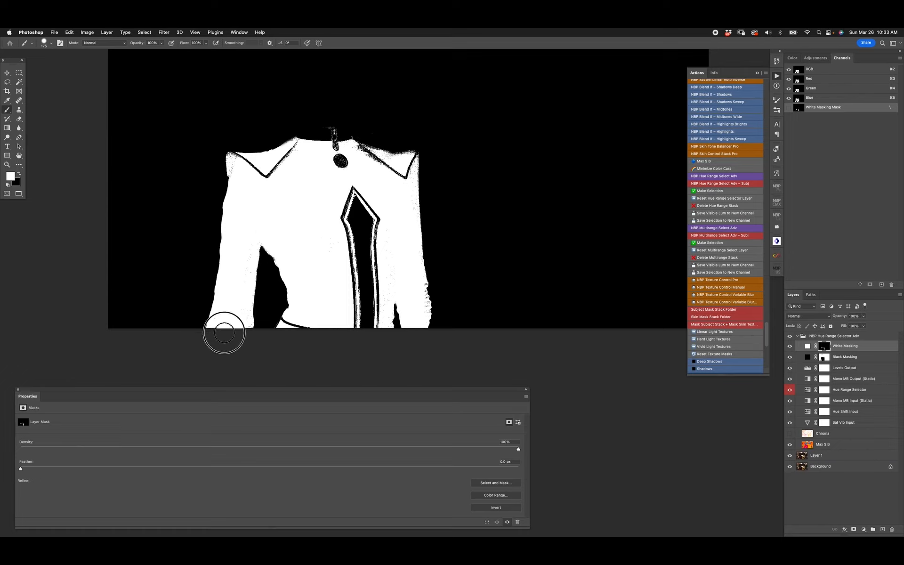
Paint out the zipper pull and the stray specks beside the cuff on the Black Masking mask using a small white brush
key("bracketleft")
key("bracketleft")
key("bracketleft")
key("bracketleft")
key("bracketleft")
key("x")
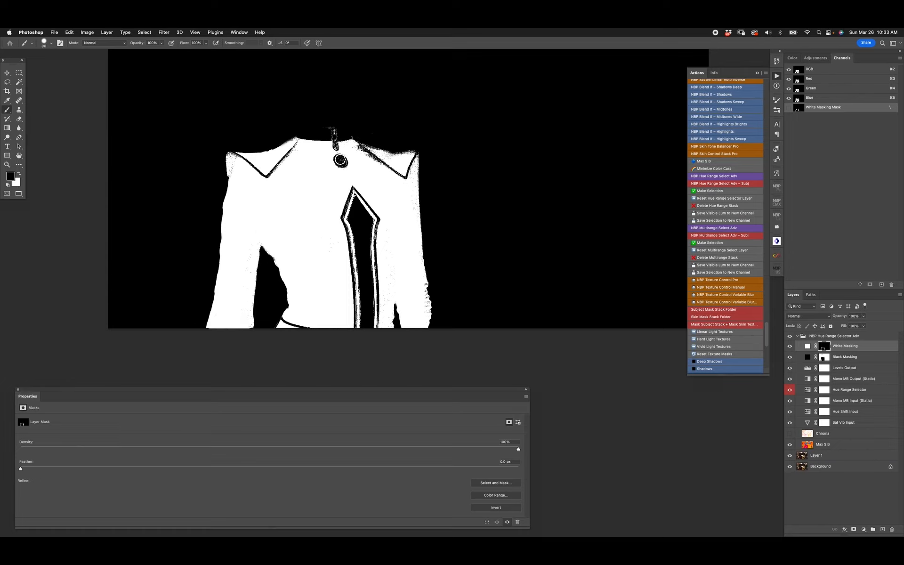
key("bracketleft")
key("bracketleft")
key("bracketleft")
key("bracketleft")
left_click(824, 357)
key("x")
key("bracketright")
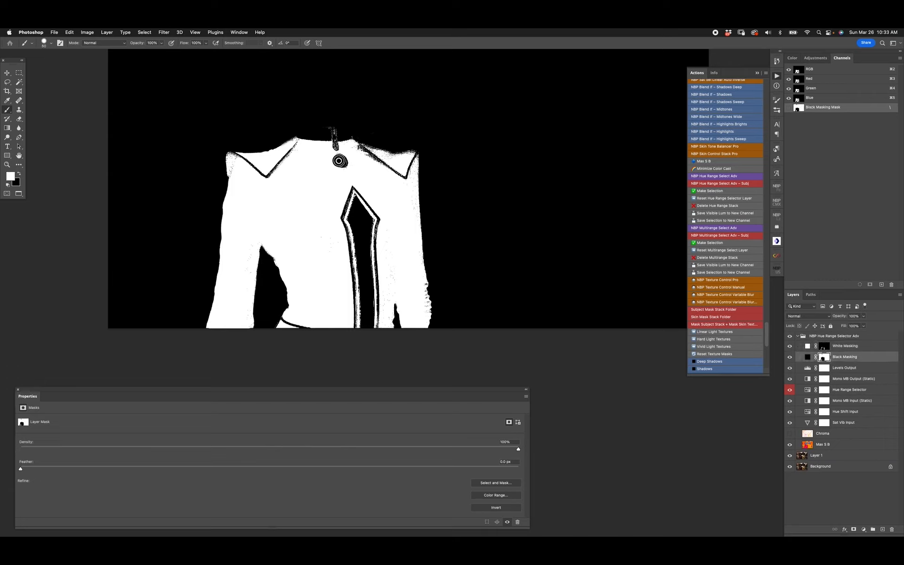
left_click_drag(330, 128, 336, 141)
left_click_drag(426, 286, 426, 314)
Make a selection from the finished hue mask and add a masked Hue/Saturation layer that shifts the red suit to green
left_click(711, 190)
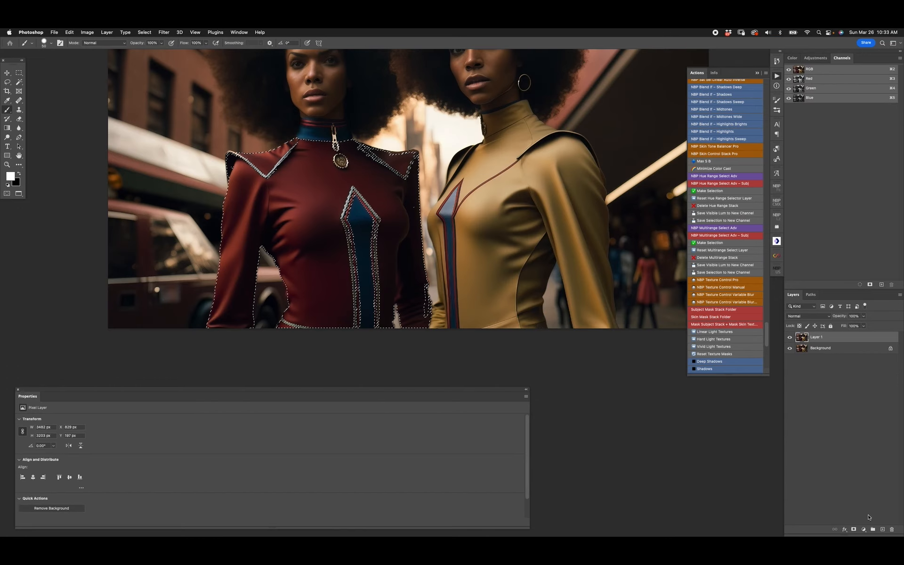
left_click(863, 529)
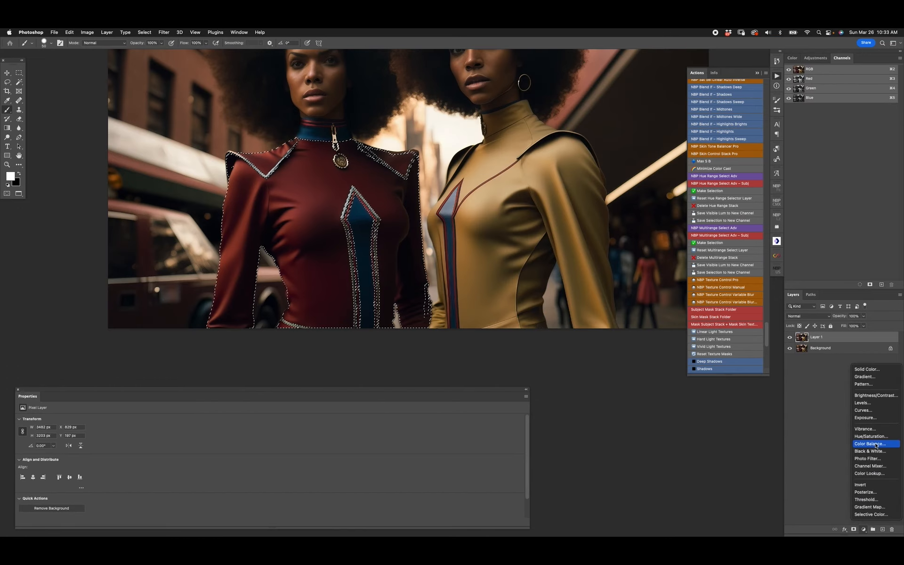
left_click(875, 436)
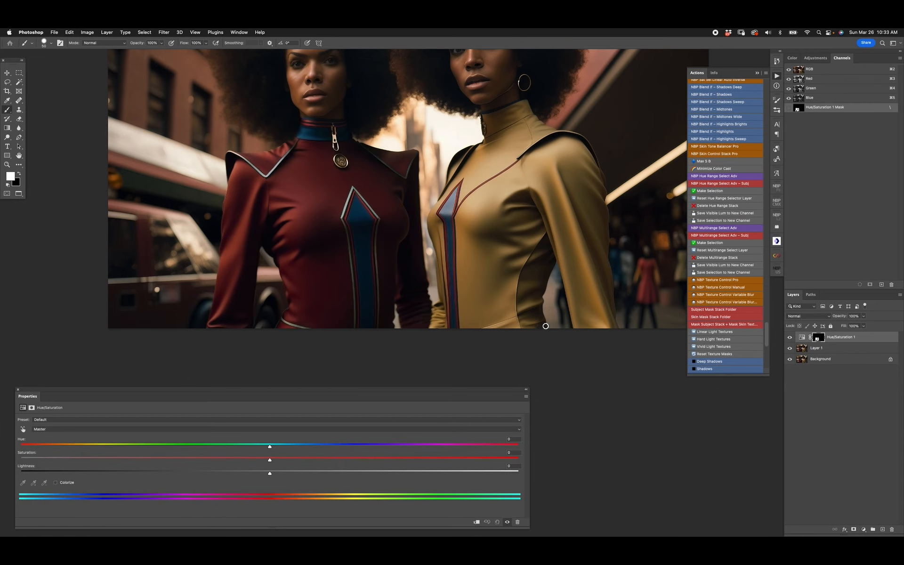
scroll(437, 264, "up", 2)
left_click_drag(270, 444, 403, 417)
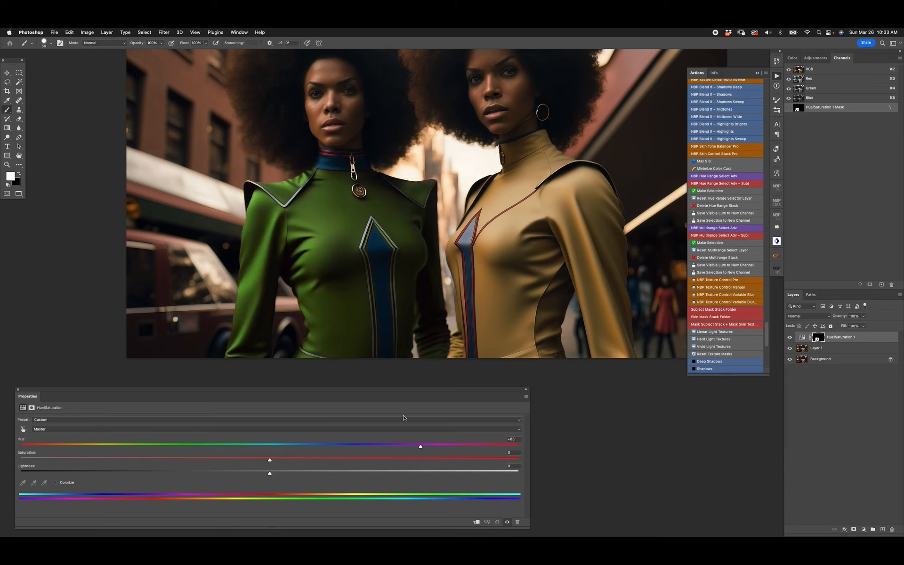
Colorize the suit gold with hue 35, saturation 52 and lightness +1
left_click(66, 482)
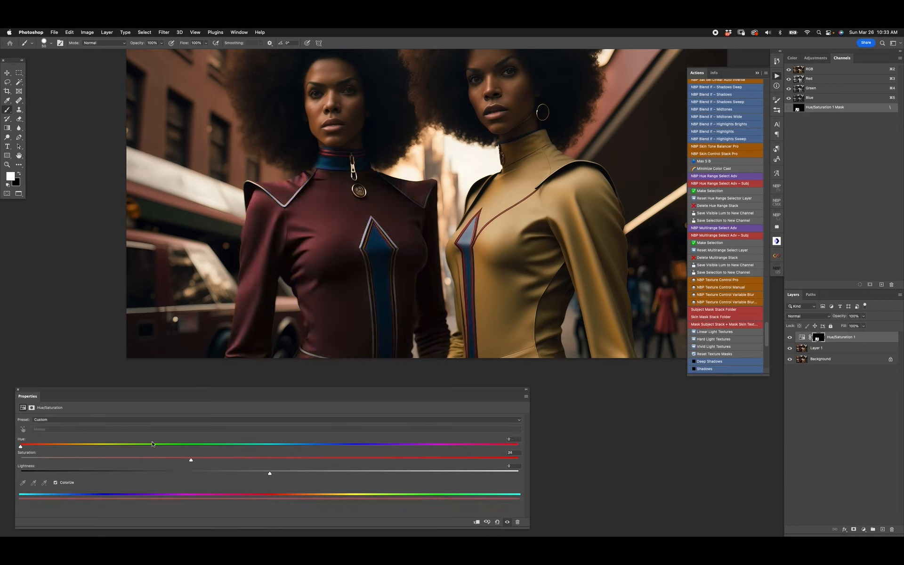
left_click_drag(48, 446, 64, 445)
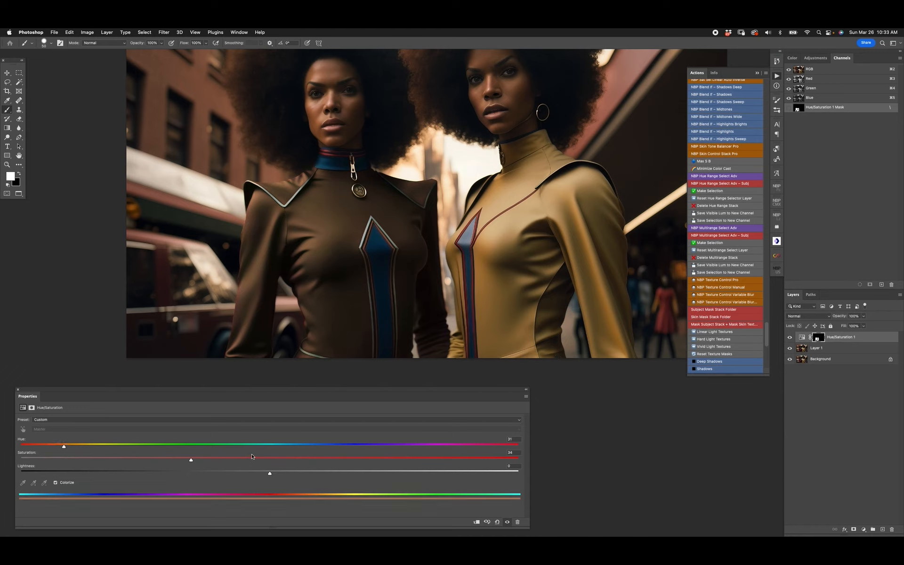
left_click_drag(271, 479, 275, 479)
mouse_move(68, 449)
left_mouse_down()
mouse_move(59, 445)
mouse_move(69, 445)
left_mouse_up()
left_click_drag(281, 458, 283, 461)
Examine the colorized suit's mask edge up close along the cuff and sleeve with a small brush ready
left_click_drag(390, 233, 413, 271)
key("z")
left_click_drag(269, 353, 346, 302)
left_click_drag(351, 283, 514, 99)
key("b")
key("bracketleft")
key("bracketleft")
key("bracketleft")
key("bracketleft")
key("bracketleft")
key("bracketleft")
key("bracketleft")
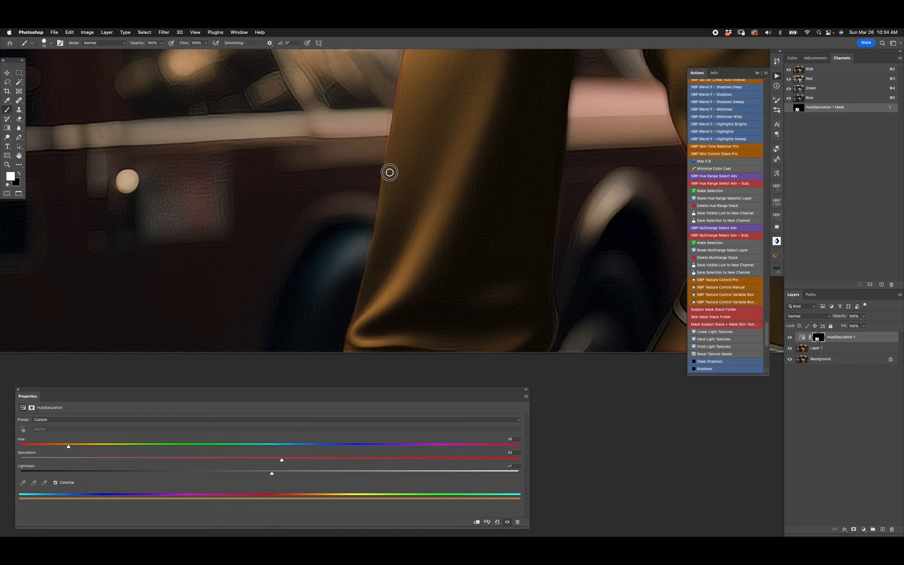
scroll(390, 172, "up", 5)
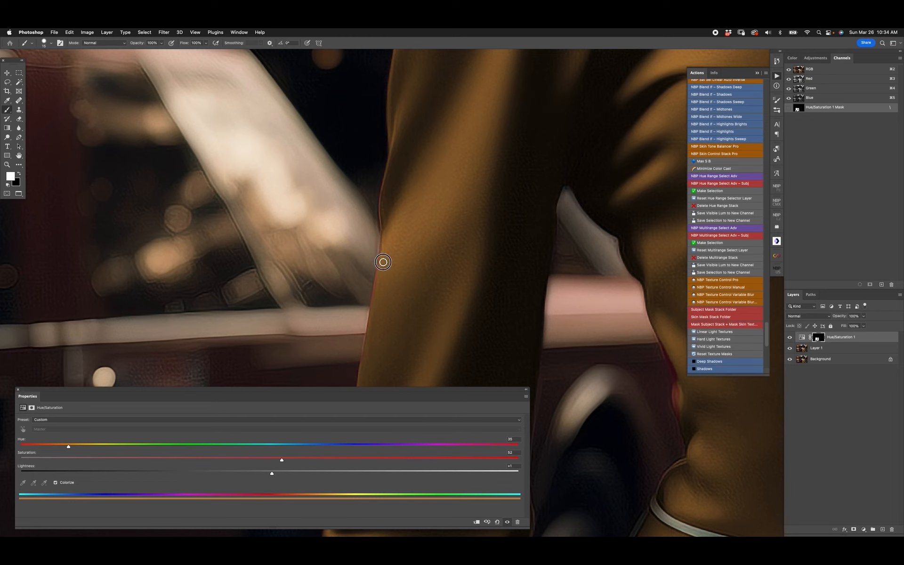
left_click(384, 214)
Examine the mask around the shoulder, collar trim and blue chest emblem up close, then view the whole portrait
left_click_drag(444, 165, 333, 447)
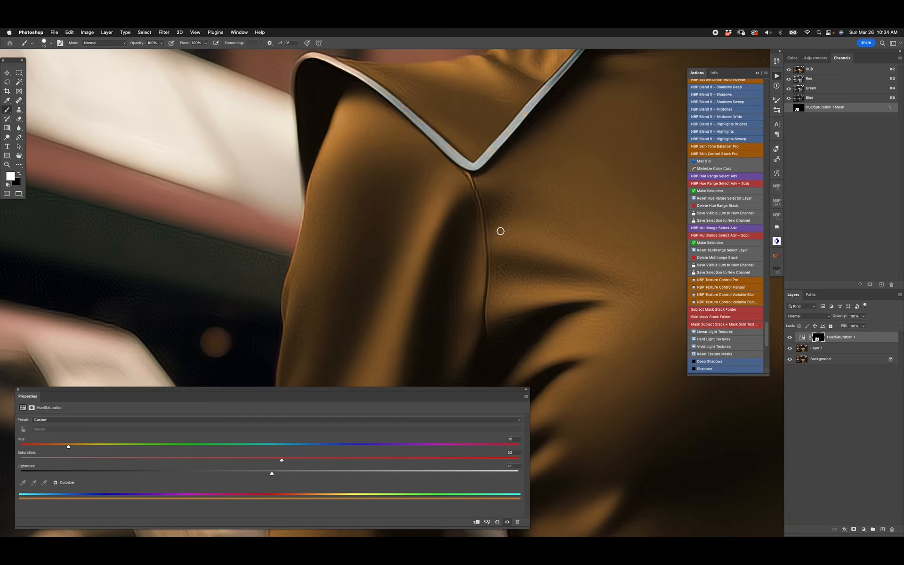
left_click_drag(503, 222, 224, 434)
left_click_drag(314, 309, 393, 216)
key("x")
key("bracketleft")
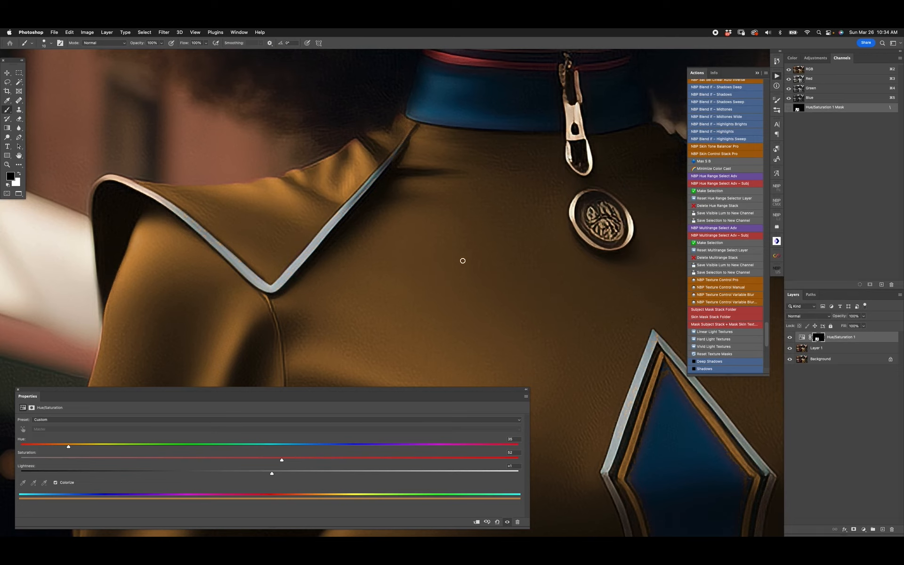
left_click_drag(441, 261, 405, 422)
left_click_drag(378, 377, 282, 188)
left_click_drag(473, 348, 459, 250)
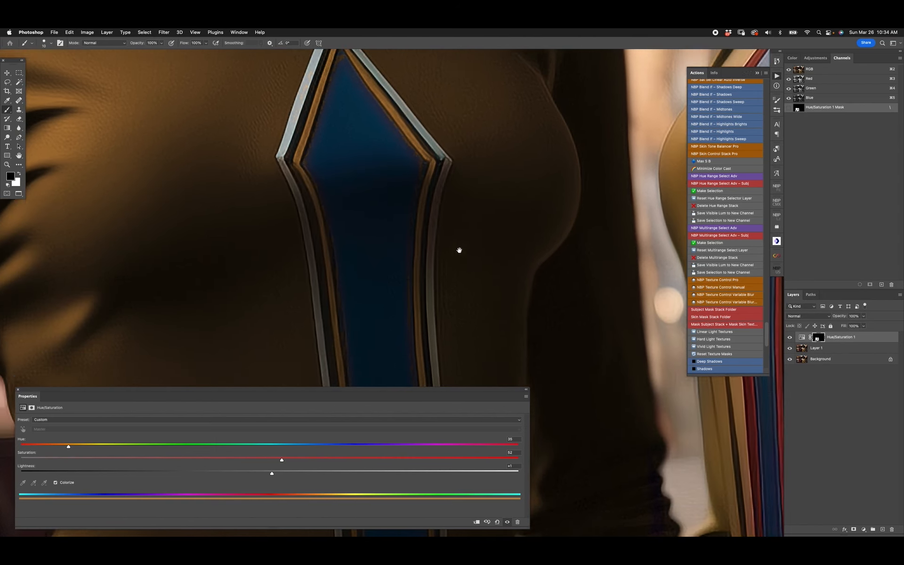
key("super+0")
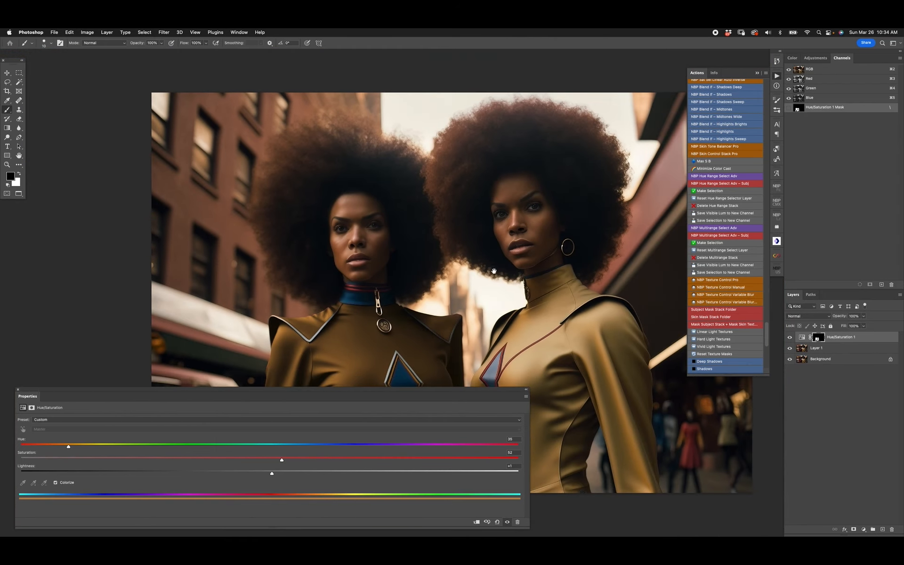
Narrow and reposition the floating Hue/Saturation properties window to uncover the portrait
left_click_drag(493, 272, 399, 188)
left_click_drag(529, 526, 113, 535)
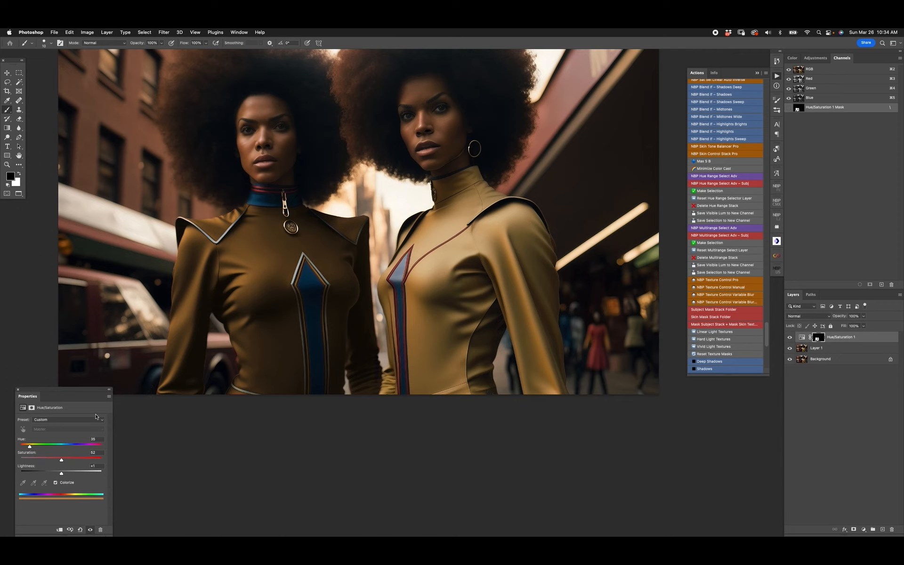
left_click_drag(80, 391, 74, 385)
left_click_drag(106, 530, 134, 525)
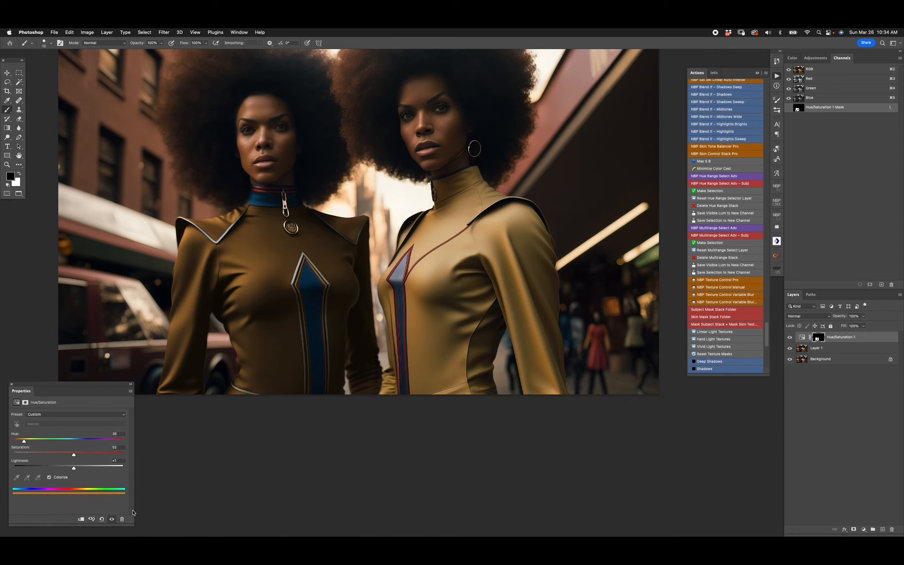
left_click_drag(268, 258, 327, 357)
key("v")
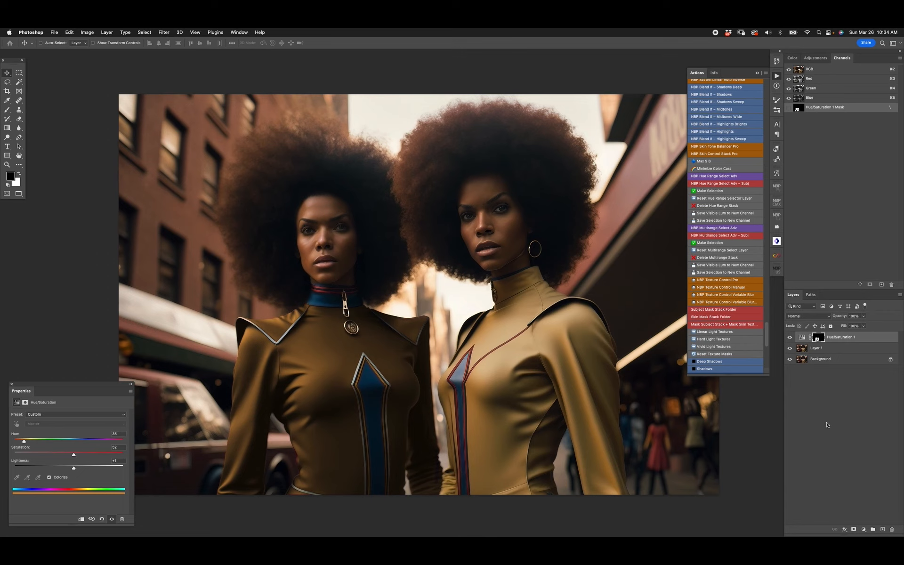
Load the Hue/Saturation 1 mask as a selection and add a masked Curves layer that raises the midtones to brighten the suit
left_click(802, 336)
left_click(819, 337, "super")
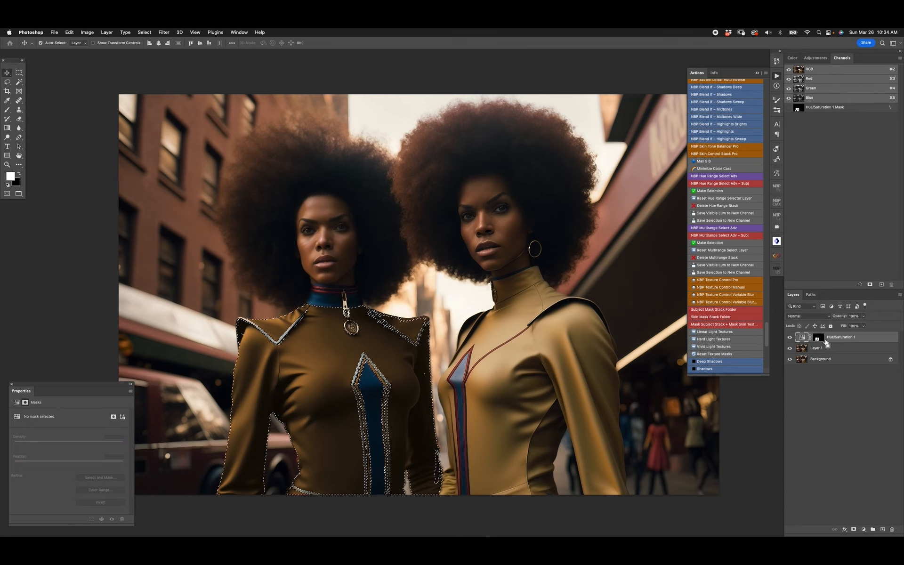
left_click(864, 528)
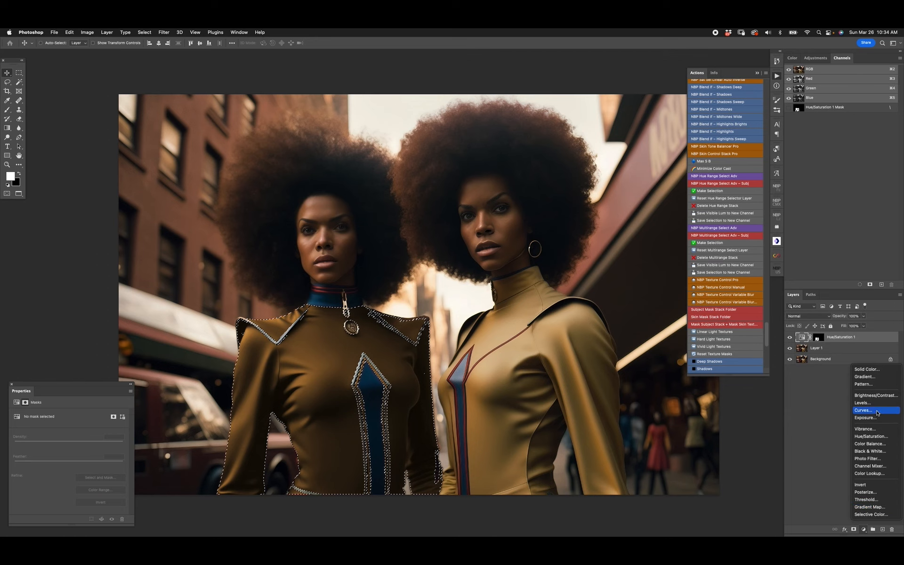
left_click(854, 403)
mouse_move(74, 473)
left_mouse_down()
mouse_move(81, 478)
mouse_move(66, 470)
left_mouse_up()
Compare the suit before and after recoloring by repeatedly soloing Layer 1 and restoring all layers
left_click(790, 359, "alt")
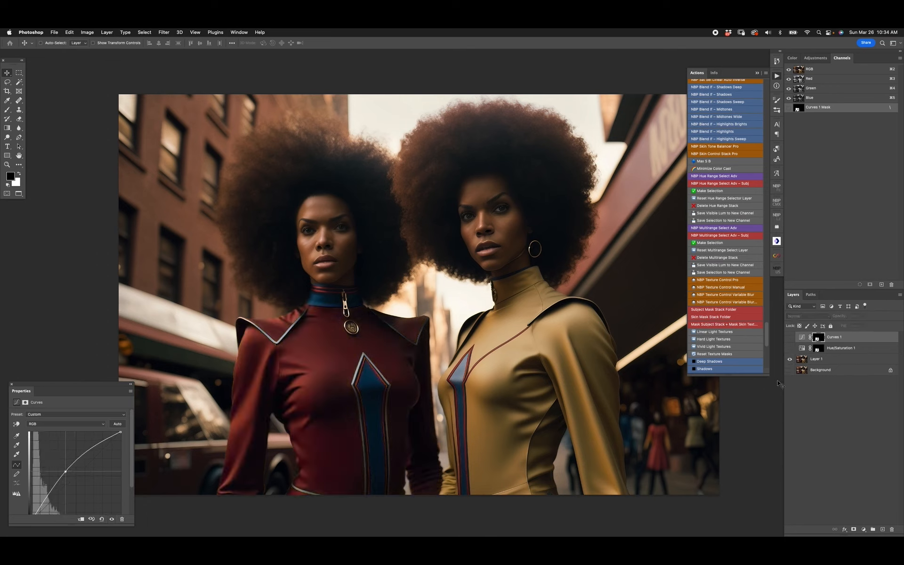
left_click(791, 360, "alt")
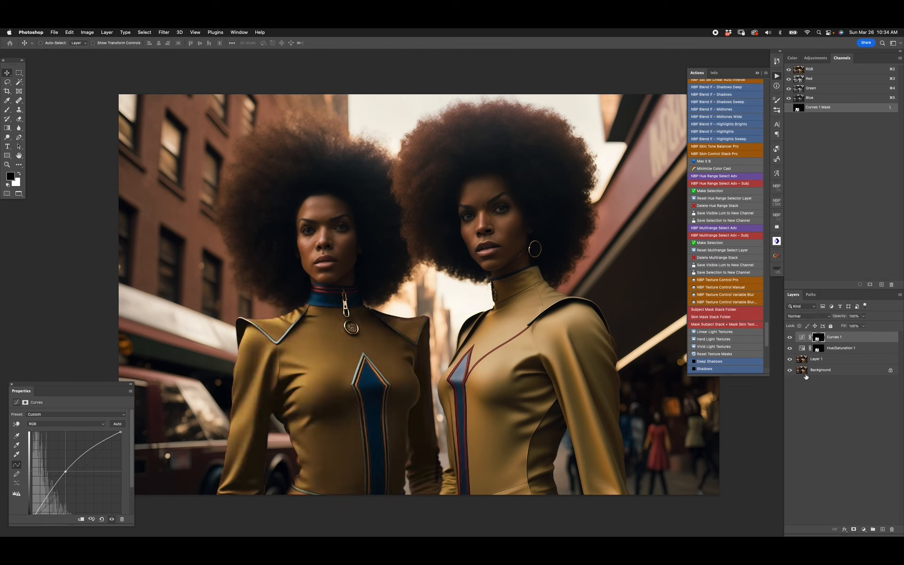
left_click(789, 361, "alt")
left_click(790, 361, "alt")
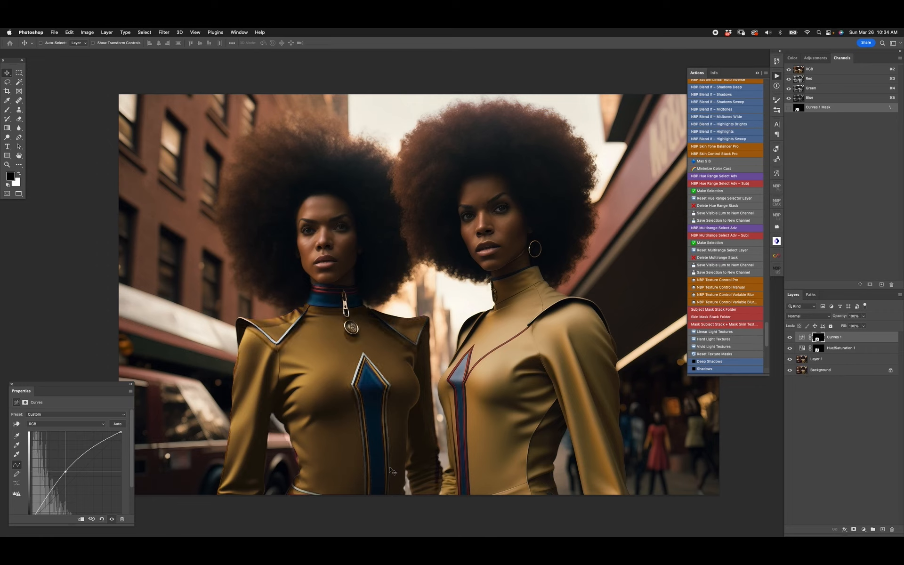
left_click(789, 359, "alt")
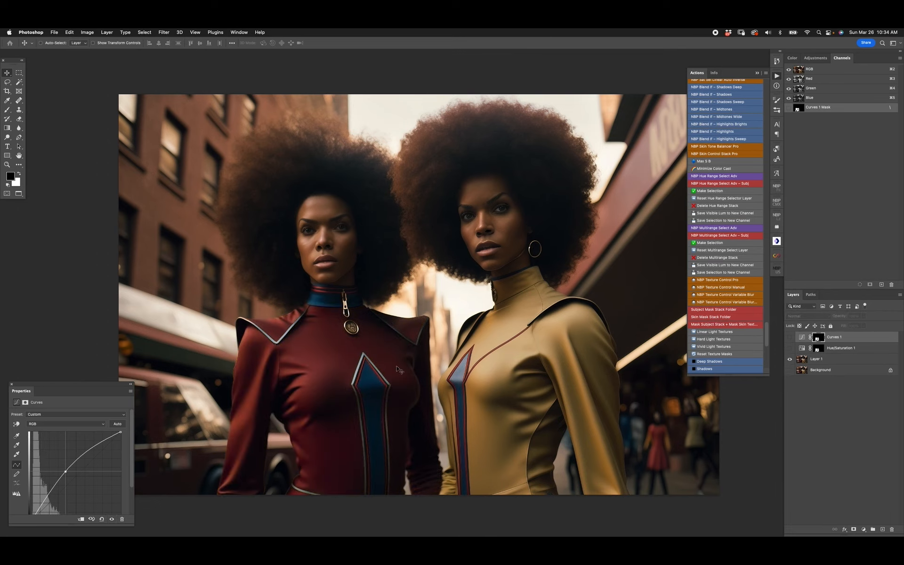
left_click(789, 359, "alt")
left_click_drag(383, 335, 374, 294)
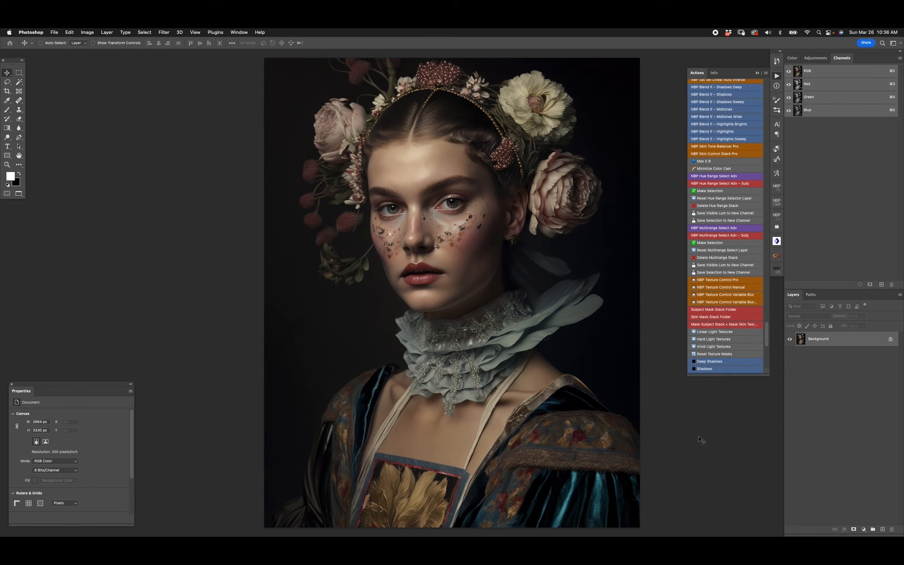
Build the NBP Texture Control layer stack above the floral portrait's background and enlarge the layers list
key("super+plus")
key("super+plus")
key("space")
left_click_drag(472, 188, 471, 276)
key("z")
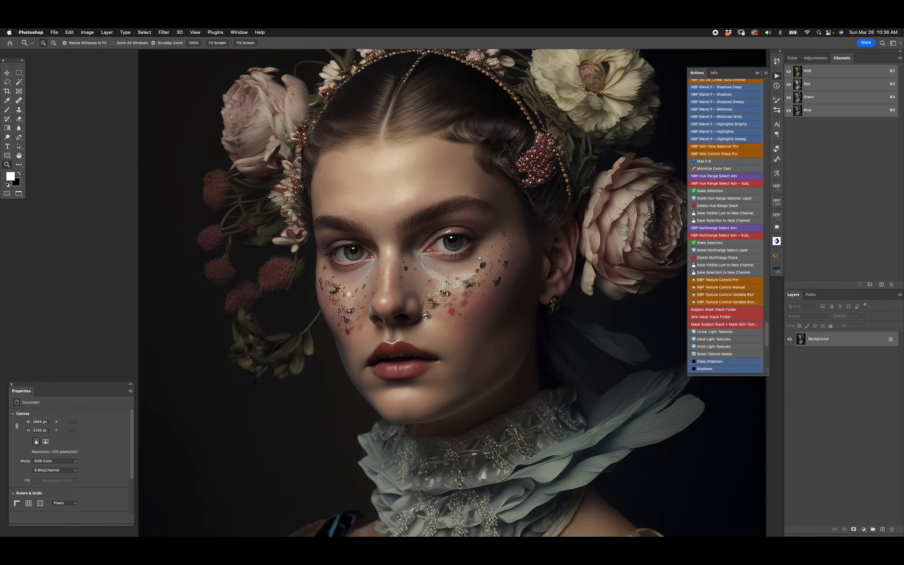
left_click(448, 278)
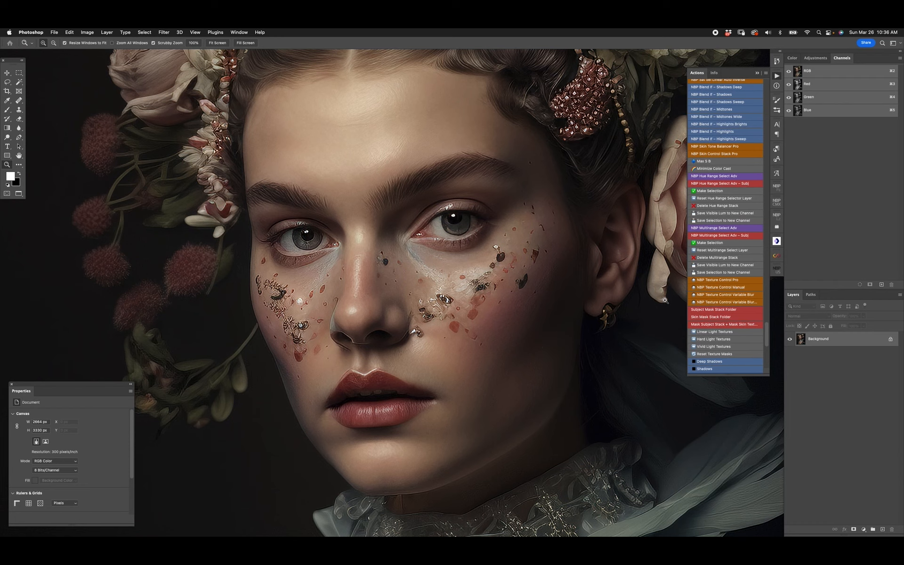
left_click_drag(766, 335, 768, 345)
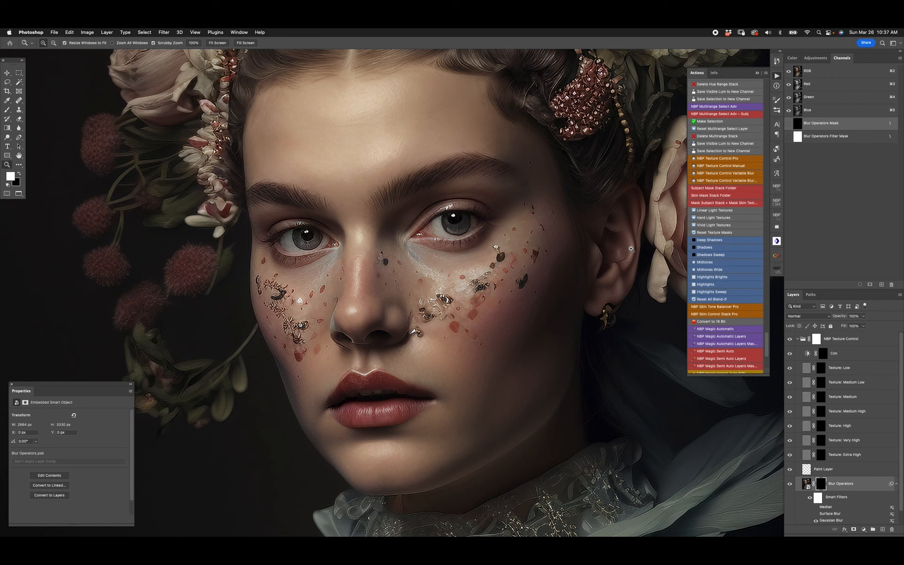
left_click_drag(840, 289, 844, 212)
Paint the forehead, cheek and chin into the Texture: Medium Low mask to boost skin texture
left_click(823, 376)
left_click(822, 363)
left_click(822, 349)
left_click(822, 333)
left_click(822, 319)
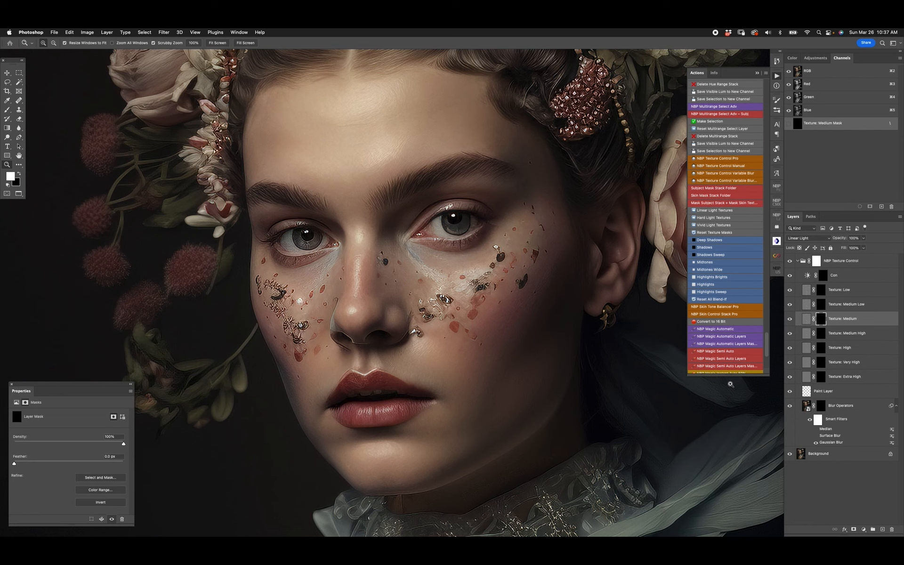
key("b")
key("bracketleft")
key("bracketleft")
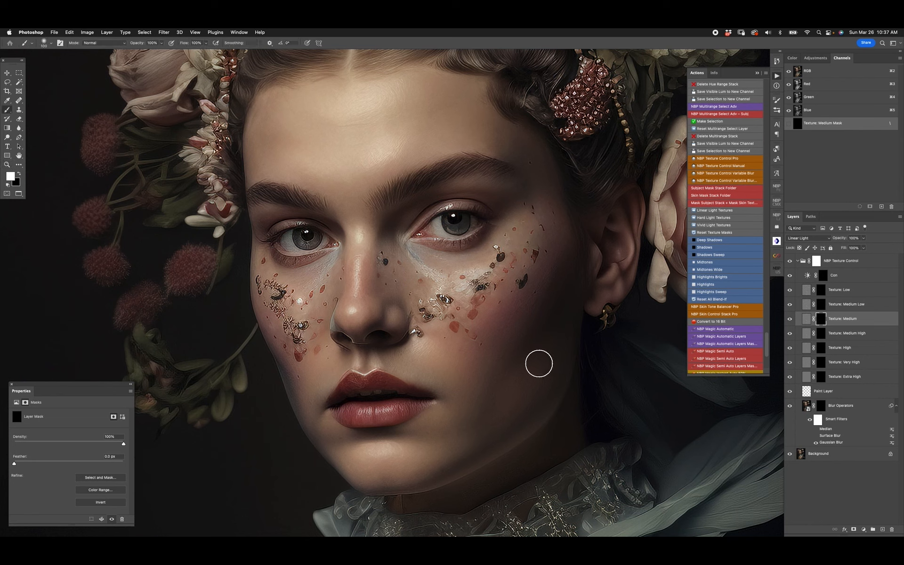
left_click(821, 306)
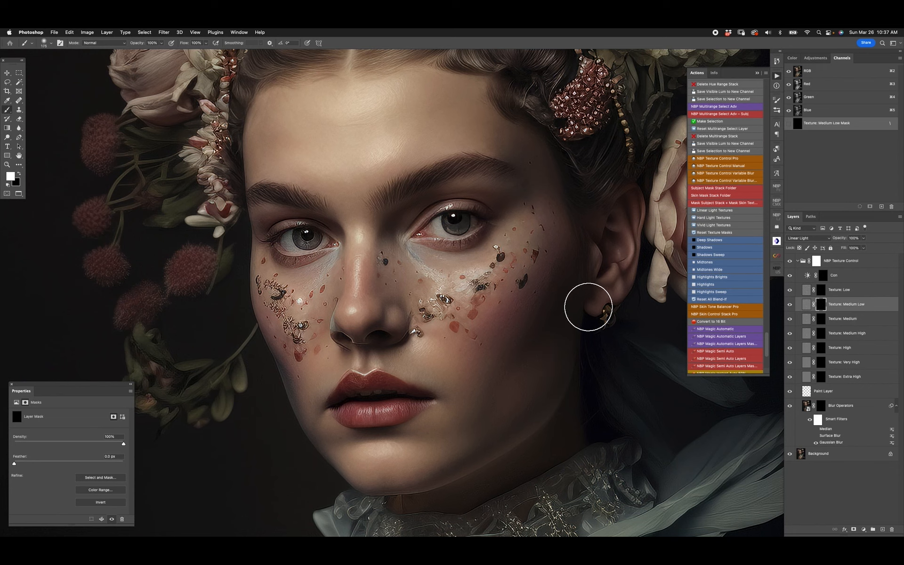
key("bracketleft")
key("bracketleft")
mouse_move(271, 118)
left_mouse_down()
mouse_move(278, 162)
mouse_move(322, 104)
mouse_move(351, 146)
mouse_move(397, 125)
mouse_move(424, 143)
mouse_move(362, 109)
mouse_move(492, 121)
mouse_move(357, 161)
mouse_move(481, 138)
mouse_move(499, 150)
left_mouse_up()
mouse_move(462, 362)
left_mouse_down()
mouse_move(448, 382)
mouse_move(486, 416)
mouse_move(394, 459)
mouse_move(429, 455)
mouse_move(436, 375)
mouse_move(398, 360)
mouse_move(494, 394)
mouse_move(558, 281)
mouse_move(521, 313)
mouse_move(551, 332)
mouse_move(502, 419)
mouse_move(517, 406)
mouse_move(428, 454)
left_mouse_up()
mouse_move(286, 134)
left_mouse_down()
mouse_move(412, 101)
mouse_move(406, 143)
mouse_move(445, 123)
mouse_move(499, 136)
left_mouse_up()
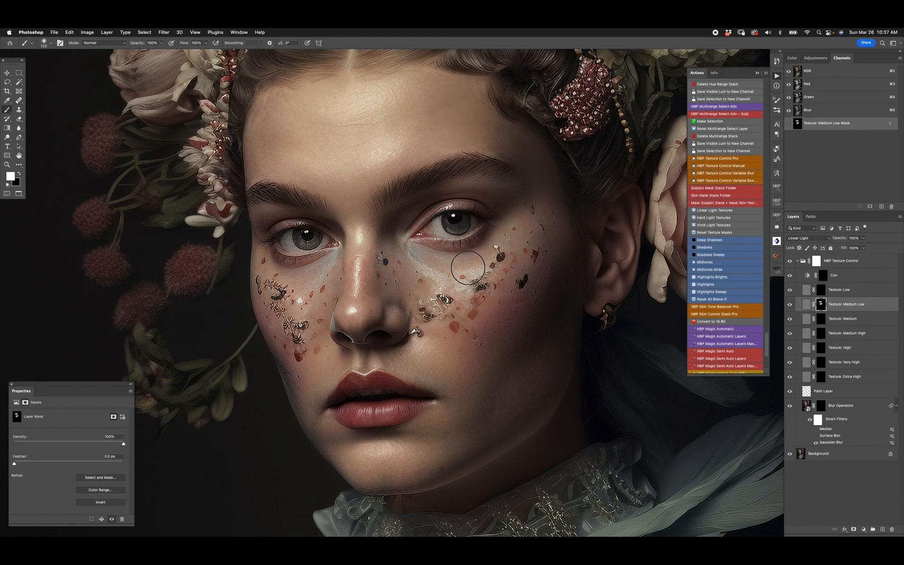
mouse_move(440, 354)
left_mouse_down()
mouse_move(319, 359)
mouse_move(329, 355)
mouse_move(320, 377)
mouse_move(332, 442)
mouse_move(426, 434)
left_mouse_up()
Try painting the jeweled cheek into the Texture: High mask
key("bracketright")
left_click(821, 347)
mouse_move(488, 268)
left_mouse_down()
mouse_move(511, 253)
mouse_move(473, 330)
left_mouse_up()
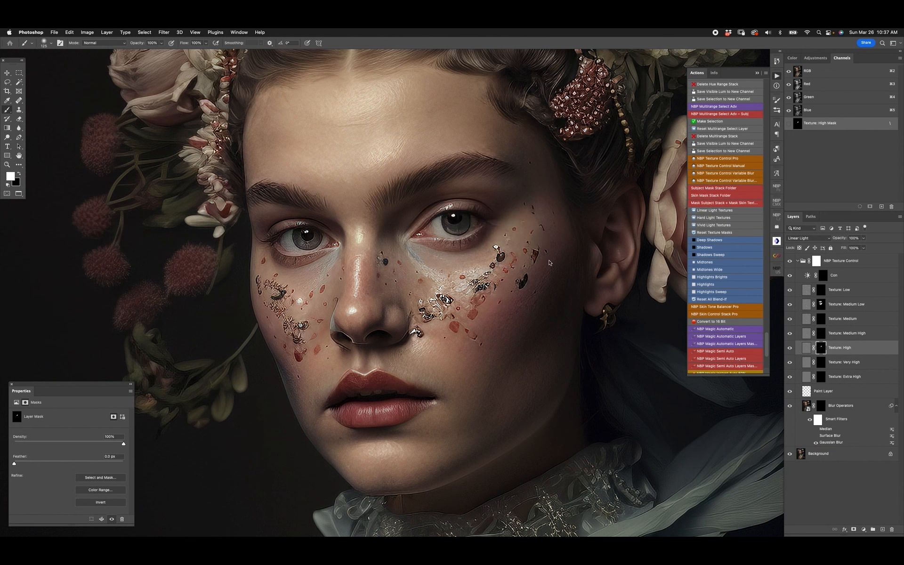
Paint the jeweled cheeks into the Texture: Very High mask and set that layer's opacity to 50%
left_click(821, 363)
mouse_move(413, 275)
left_mouse_down()
mouse_move(431, 313)
mouse_move(466, 303)
mouse_move(476, 326)
mouse_move(524, 248)
mouse_move(515, 278)
left_mouse_up()
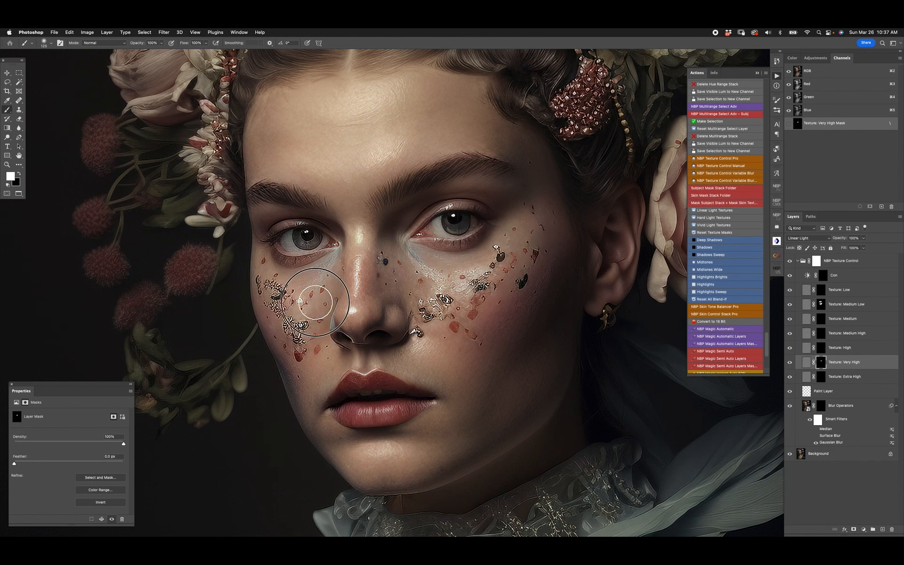
key("v")
key("5")
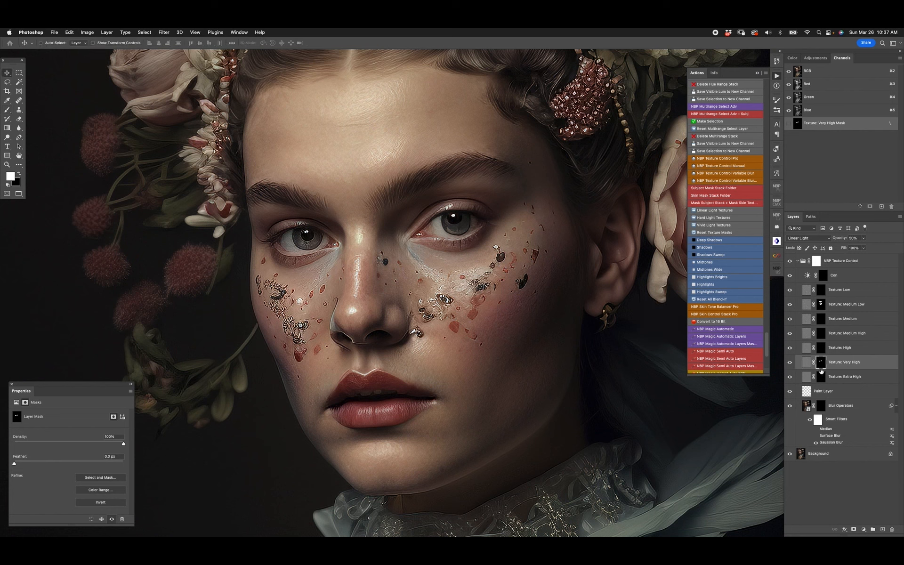
Paint the cheek jewels into the Texture: Extra High mask, then undo the last stroke on the Texture: Very High mask
left_click(821, 376)
key("b")
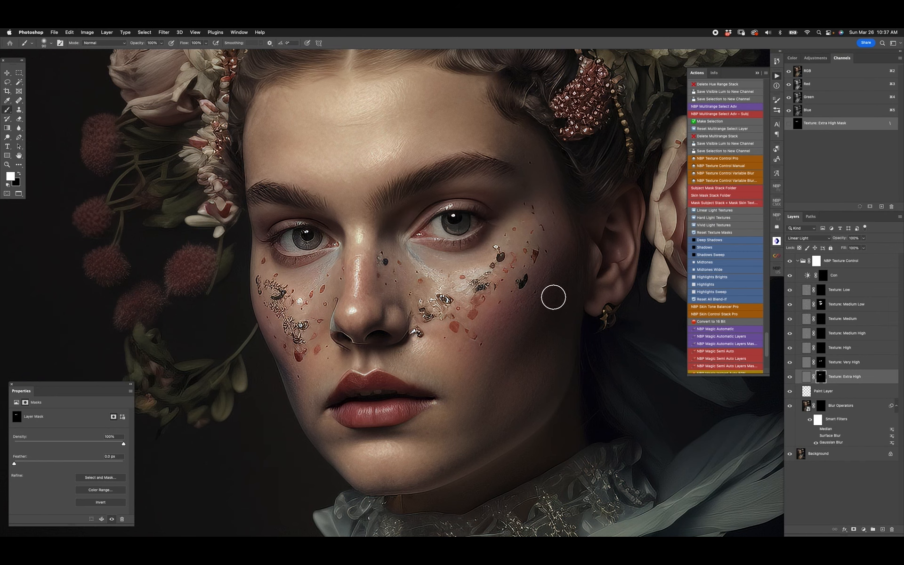
left_click_drag(523, 283, 523, 347)
left_click(820, 362)
key("bracketright")
key("bracketright")
key("bracketright")
key("bracketright")
key("super+z")
Paint the hair around the parting into the Texture: High and Texture: Extra High masks
left_click(820, 347)
mouse_move(438, 220)
left_mouse_down()
mouse_move(370, 65)
mouse_move(408, 68)
mouse_move(513, 113)
mouse_move(612, 218)
left_mouse_up()
key("super+z")
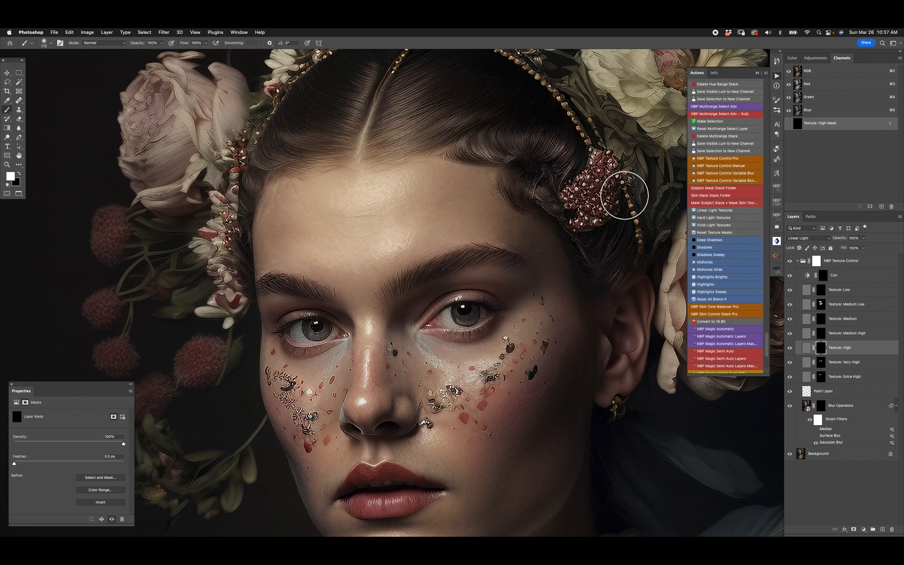
left_click_drag(290, 127, 274, 139)
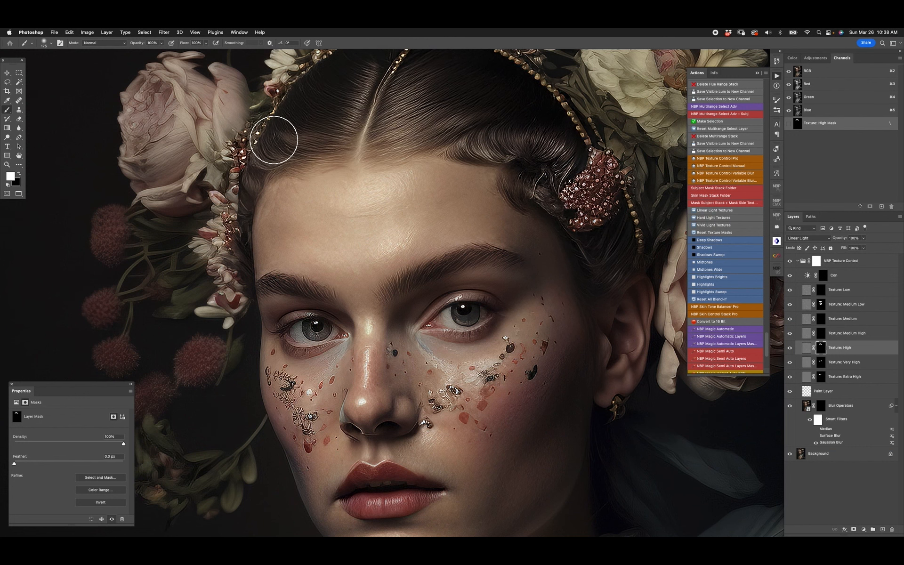
left_click(821, 377)
key("bracketleft")
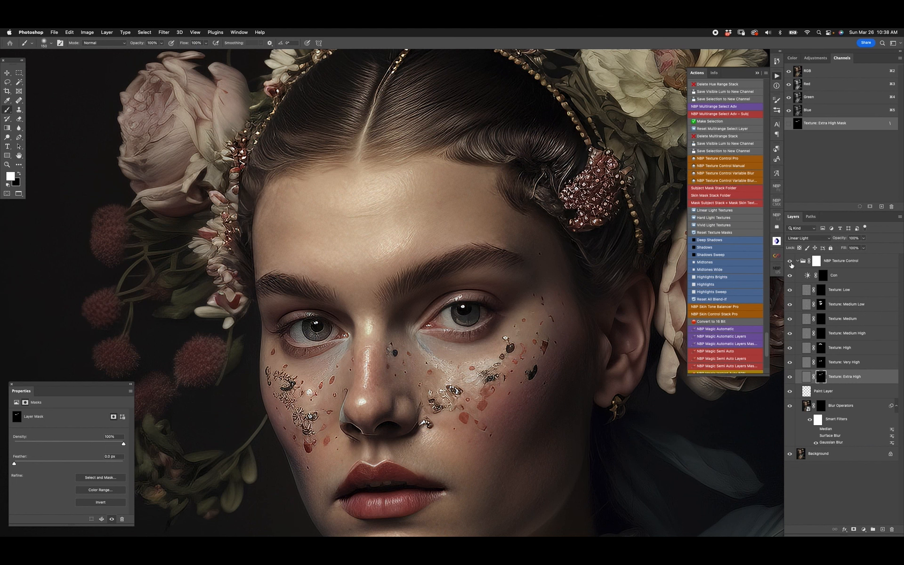
Compare the forehead, eyes and cheeks up close with the NBP Texture Control group hidden and shown
key("z")
left_click(487, 234)
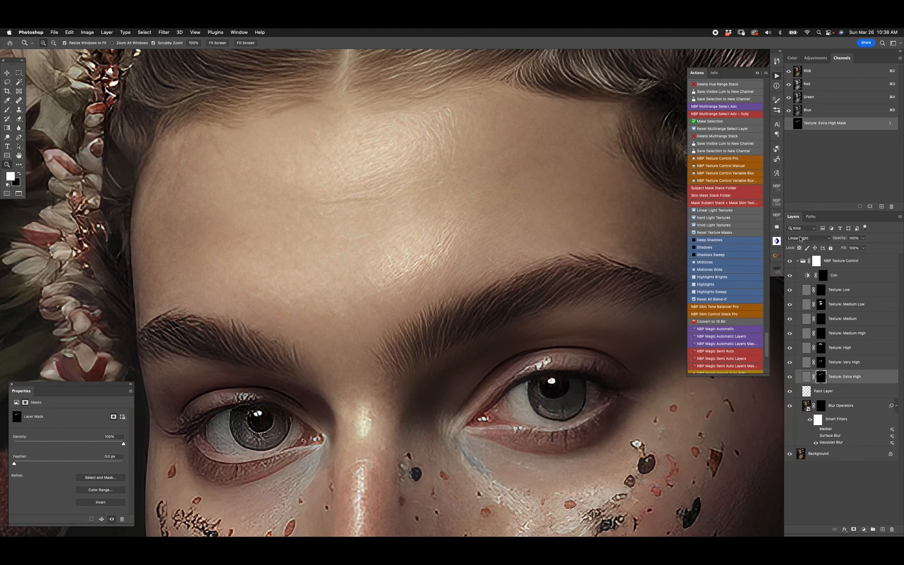
left_click(789, 261)
left_click(790, 261)
left_click_drag(497, 381, 515, 195)
left_click_drag(505, 265, 481, 206)
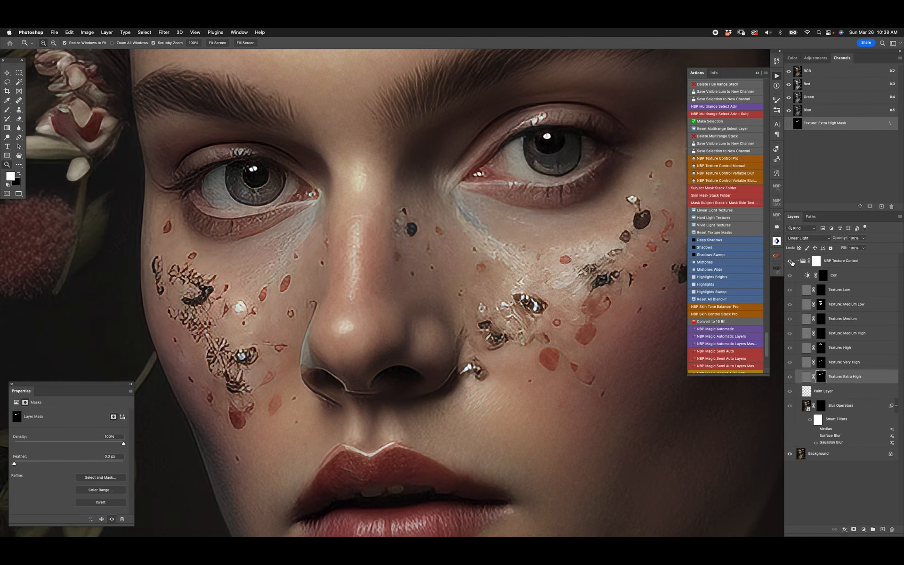
key("super+0")
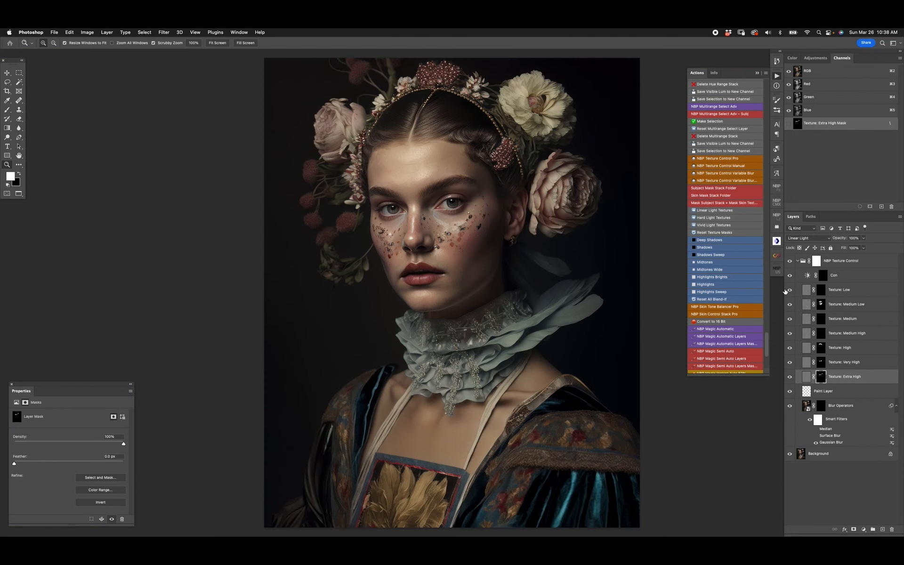
key("super+plus")
key("super+plus")
left_click_drag(496, 248, 493, 369)
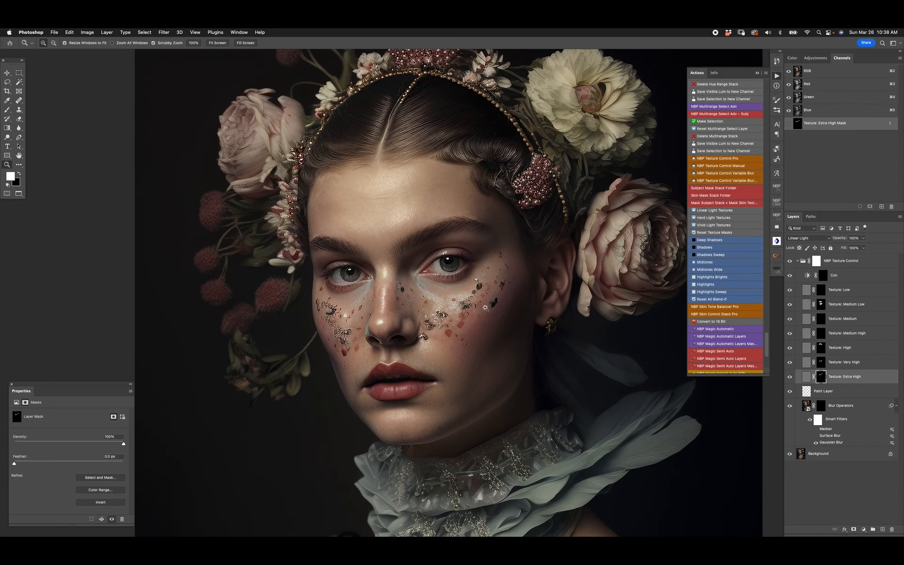
left_click(453, 308)
left_click(790, 261)
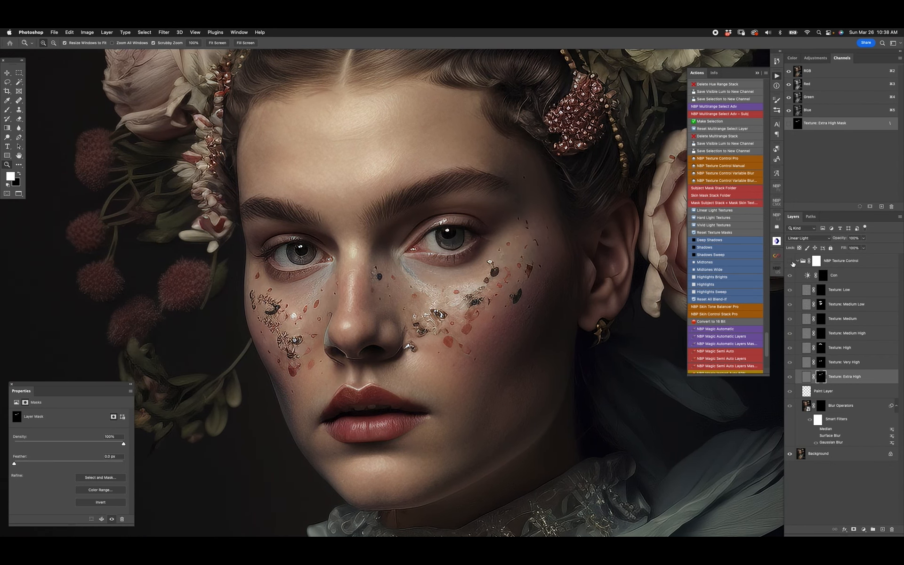
left_click(790, 261)
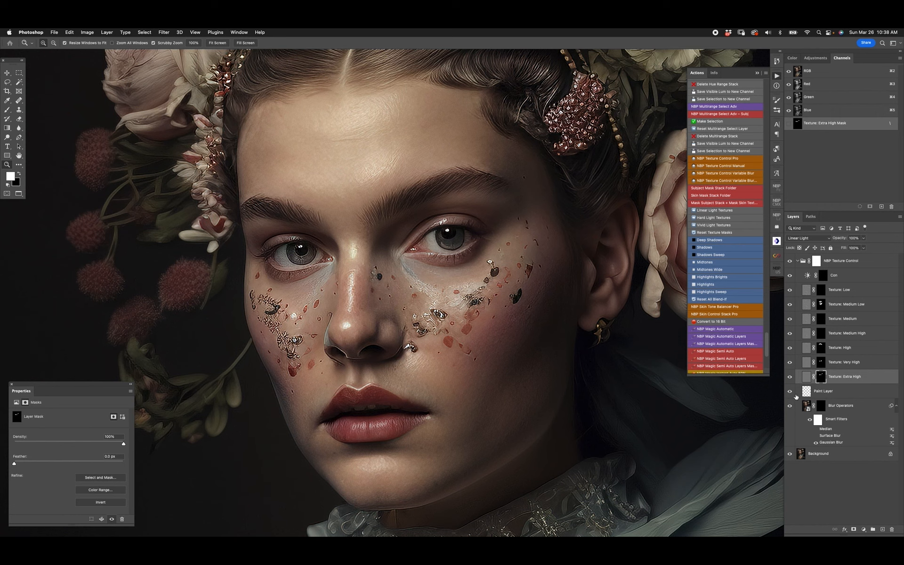
Reset all texture masks and make the Blur Operators layer use only its Median filter with a 15-pixel radius
left_click(820, 407)
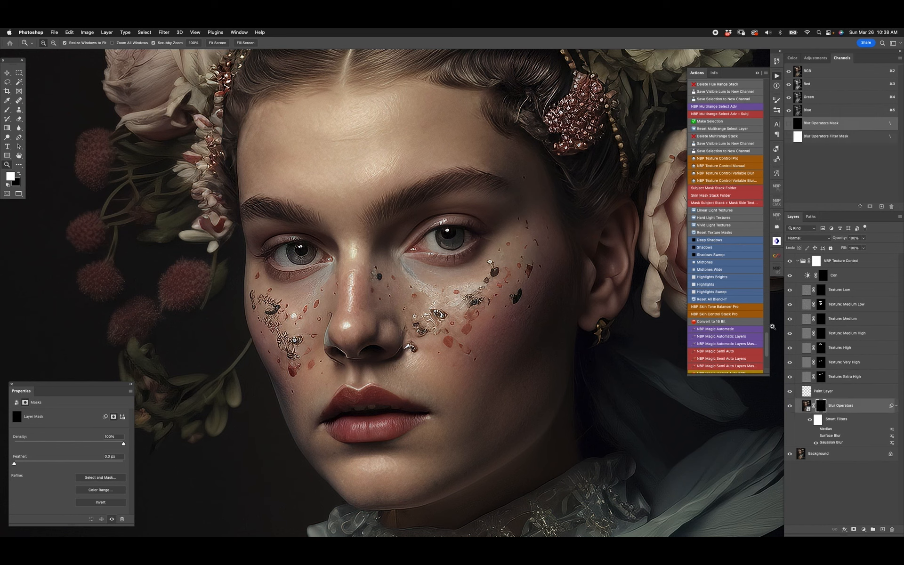
left_click(714, 232)
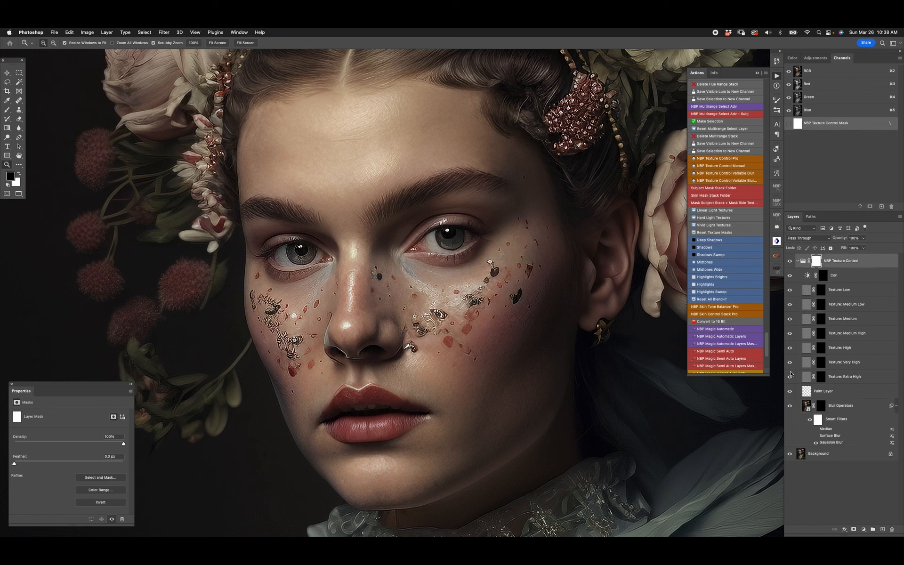
double_click(825, 429)
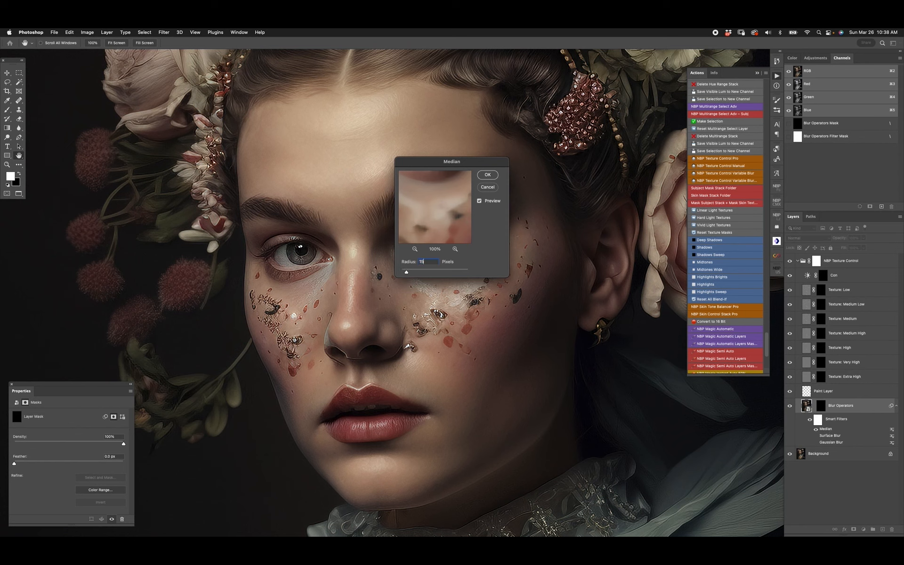
key("Return")
Paint the forehead in white on the Blur Operators mask to smooth the skin
left_click(823, 406)
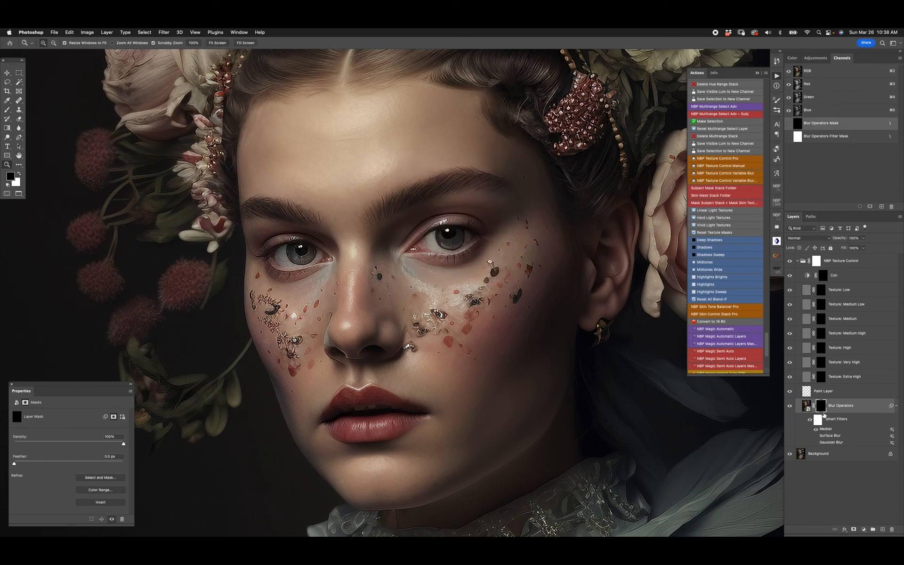
key("b")
key("x")
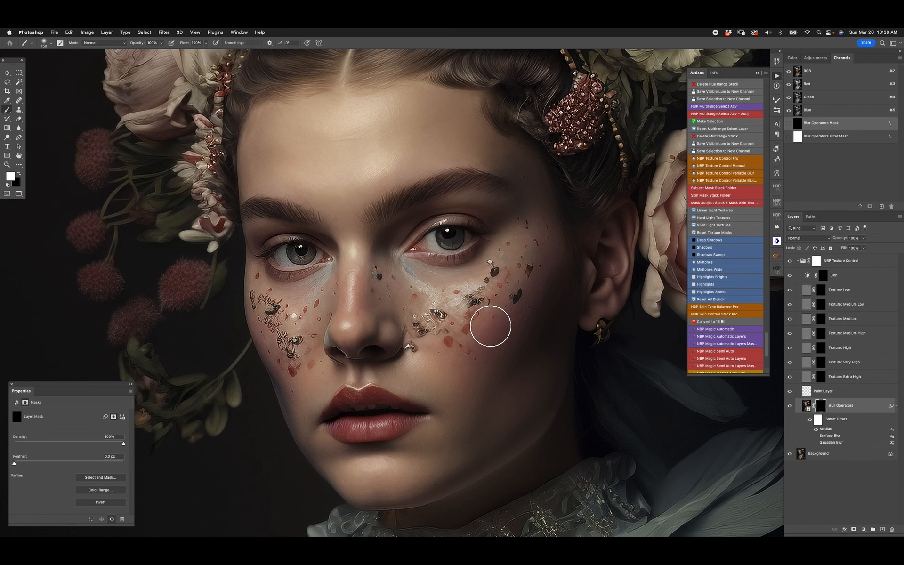
mouse_move(513, 214)
left_mouse_down()
mouse_move(461, 390)
mouse_move(502, 205)
left_mouse_up()
key("[")
mouse_move(246, 121)
left_mouse_down()
mouse_move(428, 93)
mouse_move(399, 132)
mouse_move(317, 177)
mouse_move(350, 178)
mouse_move(439, 115)
mouse_move(418, 136)
mouse_move(338, 168)
mouse_move(253, 178)
mouse_move(242, 168)
mouse_move(356, 164)
mouse_move(443, 132)
mouse_move(446, 111)
mouse_move(434, 132)
mouse_move(374, 112)
mouse_move(289, 115)
mouse_move(249, 148)
left_mouse_up()
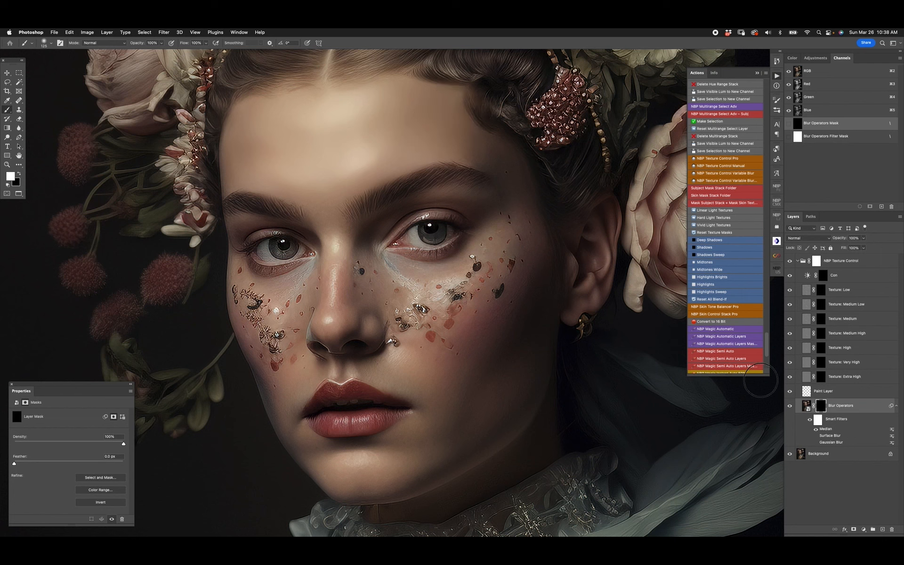
Mask the forehead into the Texture: Low and Texture: Medium layers to bring back skin texture
left_click_drag(821, 407, 822, 289)
left_click(821, 319)
mouse_move(253, 131)
left_mouse_down()
mouse_move(272, 161)
mouse_move(395, 121)
mouse_move(397, 153)
mouse_move(464, 141)
mouse_move(410, 105)
mouse_move(369, 155)
mouse_move(314, 162)
left_mouse_up()
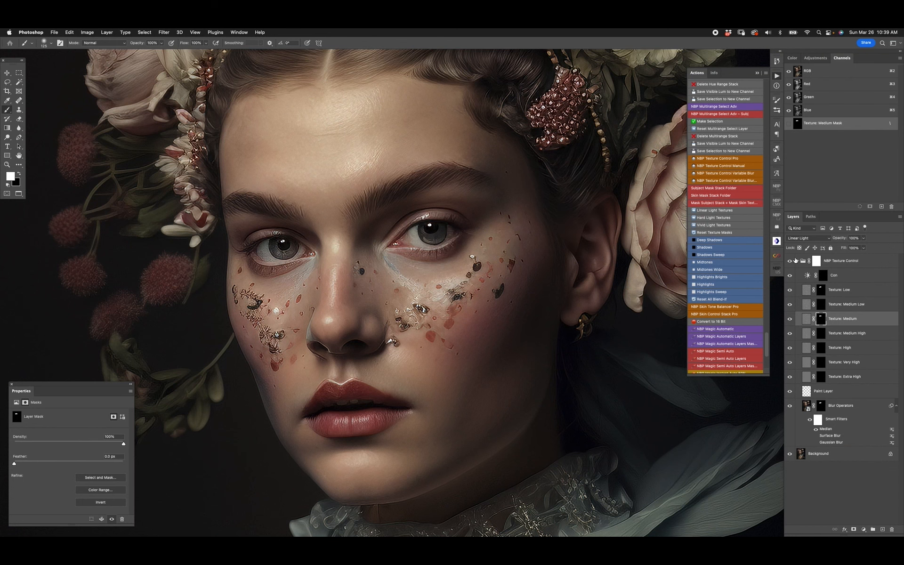
Paint the gold leaf panel on the chest into the Texture: High mask
key("z")
left_click(366, 142)
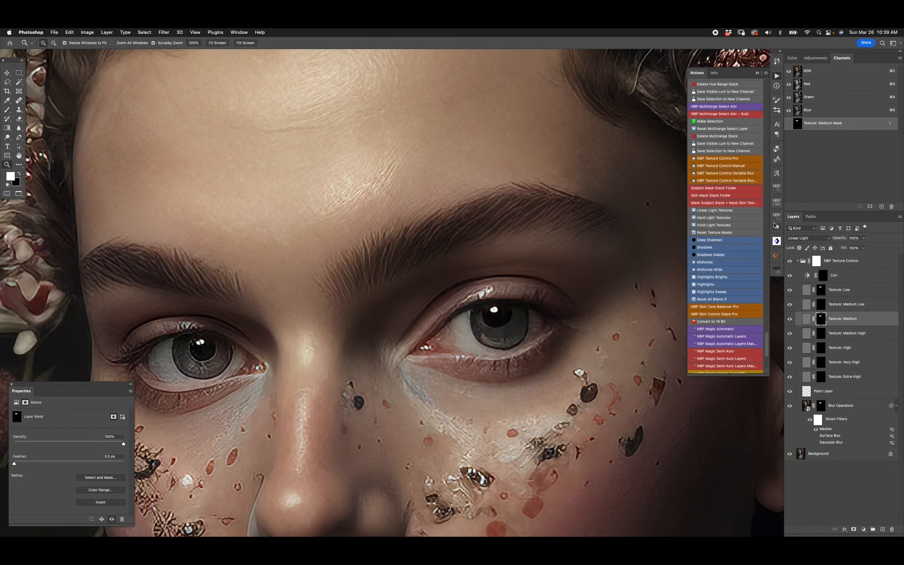
key("super+0")
double_click(461, 218)
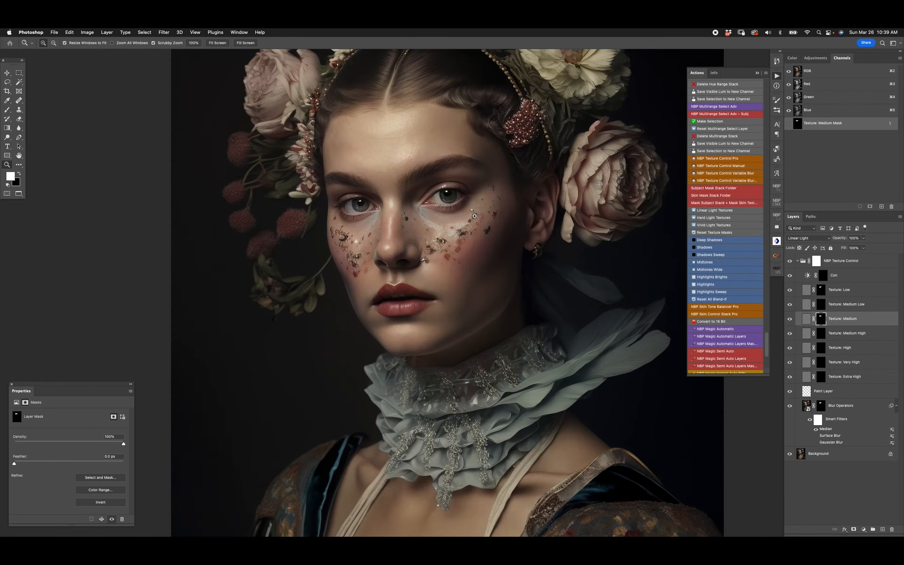
left_click_drag(525, 359, 483, 165)
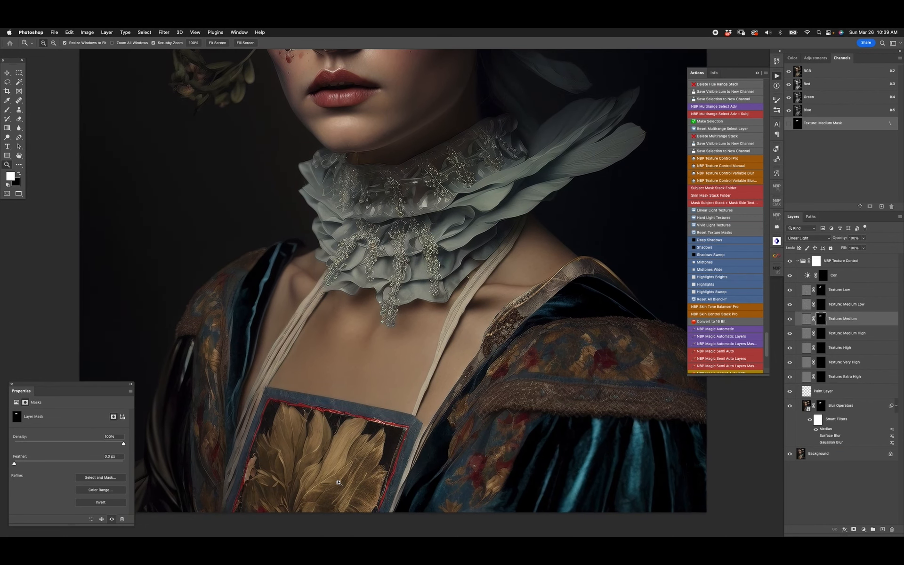
left_click(820, 349)
key("b")
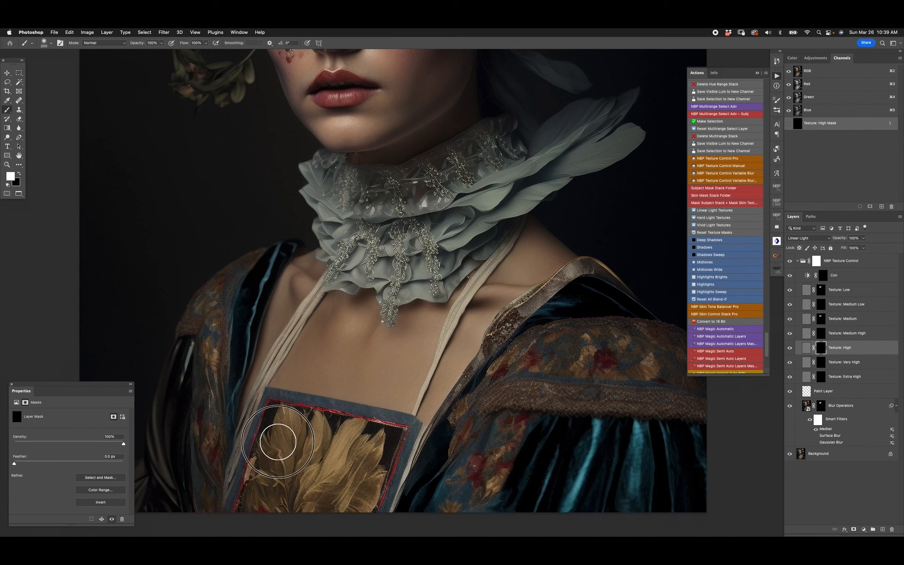
mouse_move(307, 502)
left_mouse_down()
mouse_move(356, 440)
mouse_move(360, 493)
mouse_move(366, 441)
mouse_move(280, 422)
mouse_move(376, 427)
mouse_move(306, 484)
left_mouse_up()
Paint the beaded ruffled collar into the Texture: Very High mask and return to viewing the whole portrait
key("z")
left_click(322, 475)
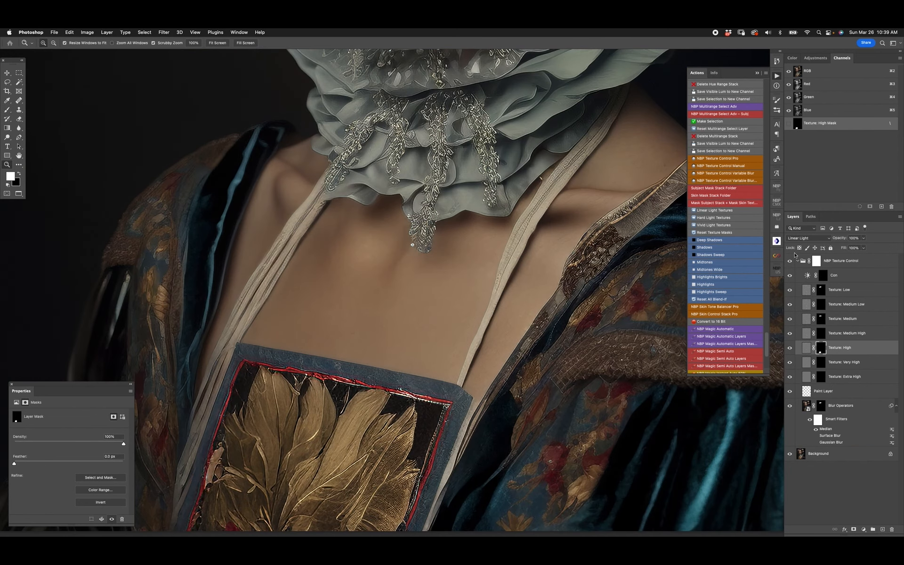
mouse_move(311, 225)
left_mouse_down()
mouse_move(458, 313)
mouse_move(434, 339)
mouse_move(492, 173)
left_mouse_up()
left_click(821, 362)
key("b")
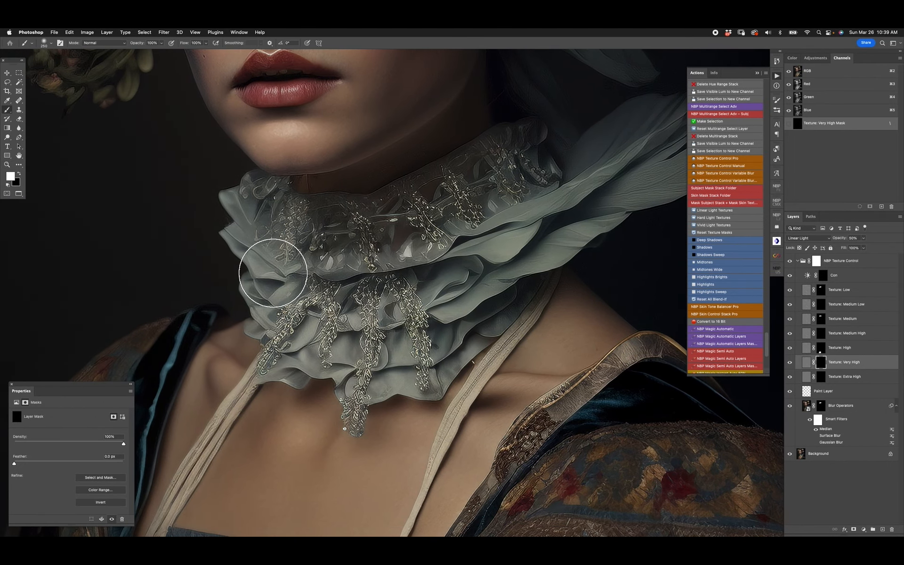
mouse_move(304, 319)
left_mouse_down()
mouse_move(445, 217)
mouse_move(593, 156)
mouse_move(588, 176)
mouse_move(371, 327)
left_mouse_up()
key("super+0")
key("v")
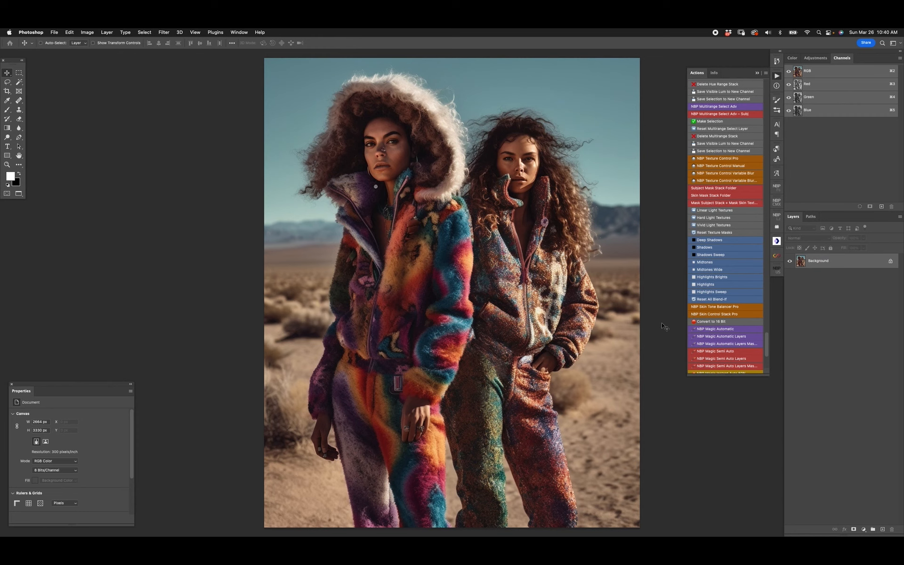
Add a Hue/Saturation adjustment layer above the desert duo portrait and shift the Cyans hue to +170
left_click(863, 528)
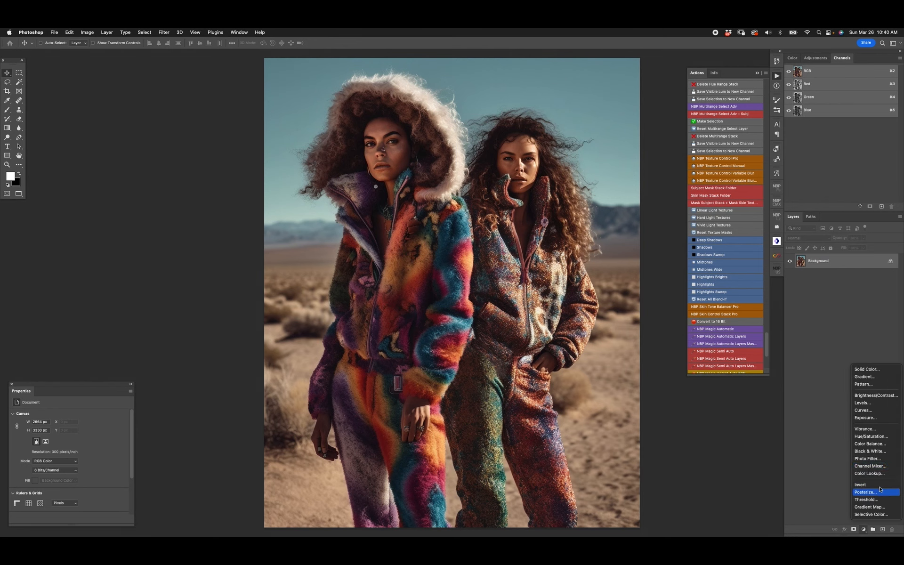
left_click(887, 439)
left_click(101, 424)
left_click(96, 451)
left_click_drag(70, 440, 121, 441)
left_click(85, 425)
left_click(85, 430)
left_click(85, 423)
left_click(94, 420)
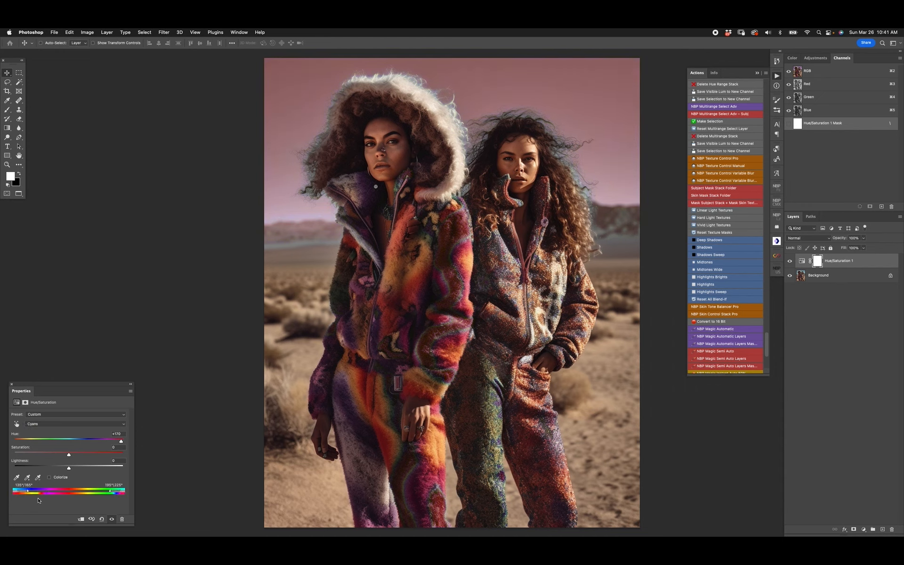
Adjust the limits of the affected color range in the Hue/Saturation layer to isolate the suit's blues
mouse_move(26, 492)
left_mouse_down()
mouse_move(33, 492)
mouse_move(25, 492)
left_mouse_up()
left_click_drag(114, 495, 107, 494)
left_click(70, 424)
left_click(69, 430)
mouse_move(40, 491)
left_mouse_down()
mouse_move(53, 492)
mouse_move(23, 492)
left_mouse_up()
Compare the portrait with and without the Hue/Saturation adjustment and delete the adjustment layer
left_click(789, 262)
left_click(790, 262)
left_click(789, 261)
left_click(789, 261)
left_click(789, 260)
left_click(789, 260)
left_click(808, 263)
key("BackSpace")
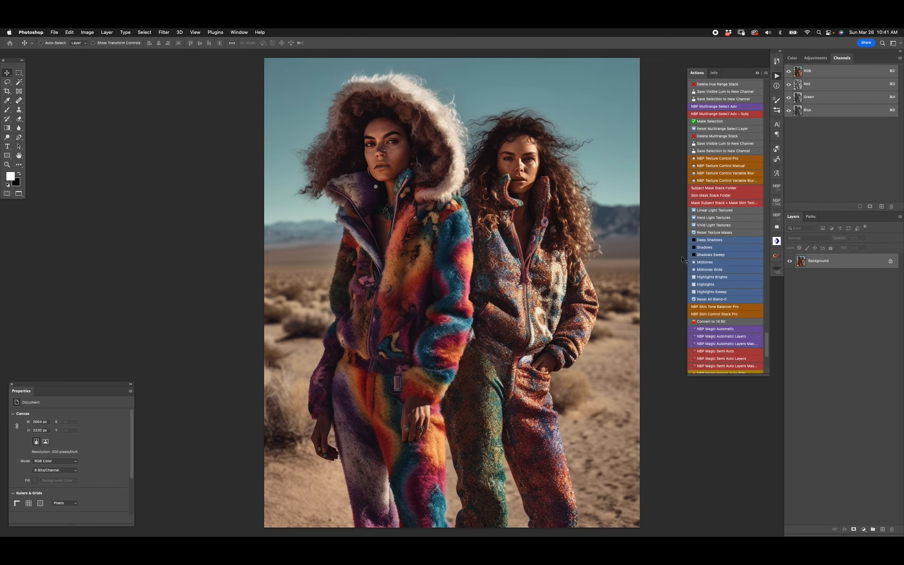
Duplicate the Background layer and run the Max S B action on the copy
key("super+j")
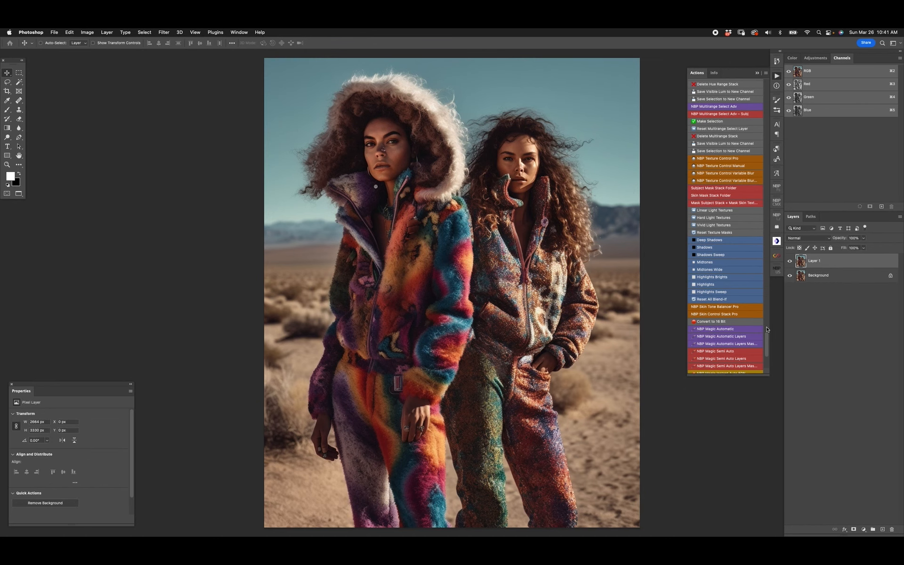
scroll(766, 338, "up", 4)
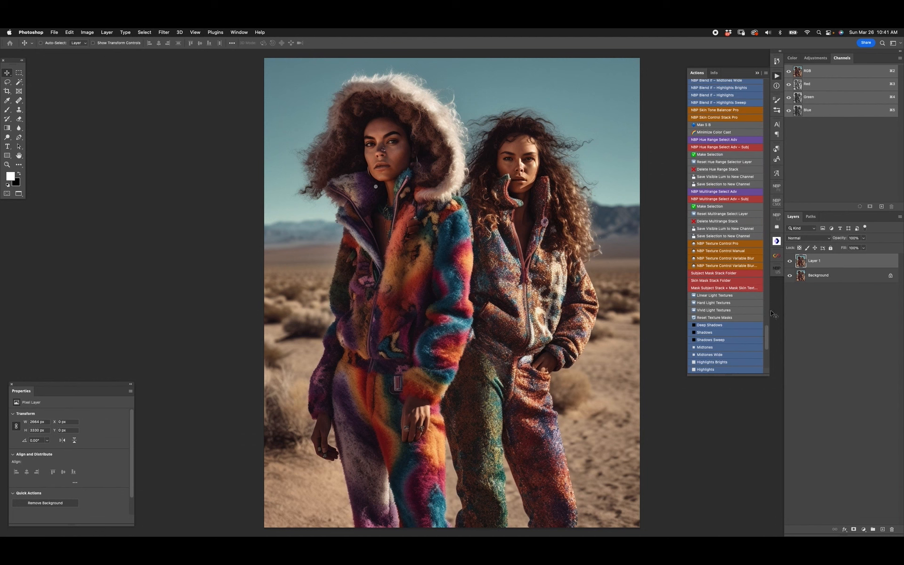
left_click(708, 126)
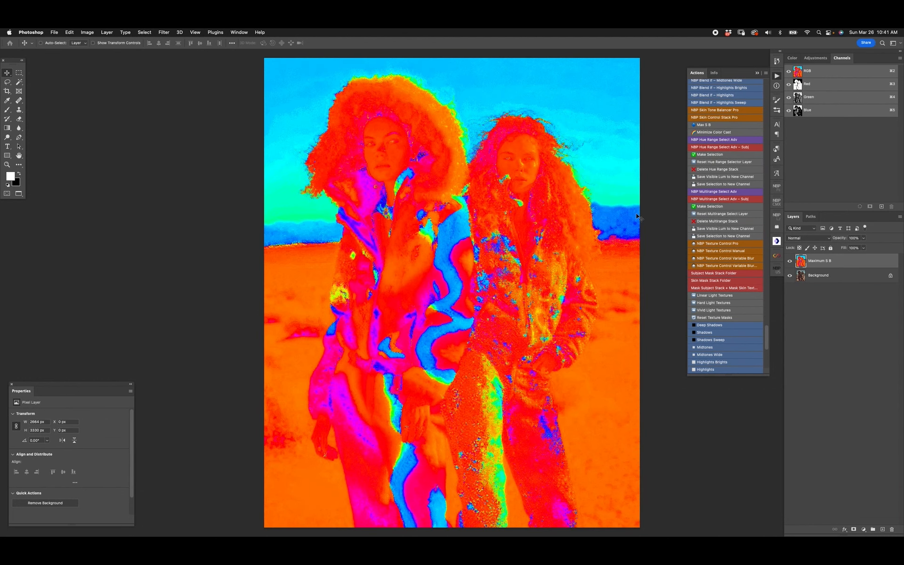
Compare the Maximum S B layer with the original portrait and delete that layer
left_click(790, 261)
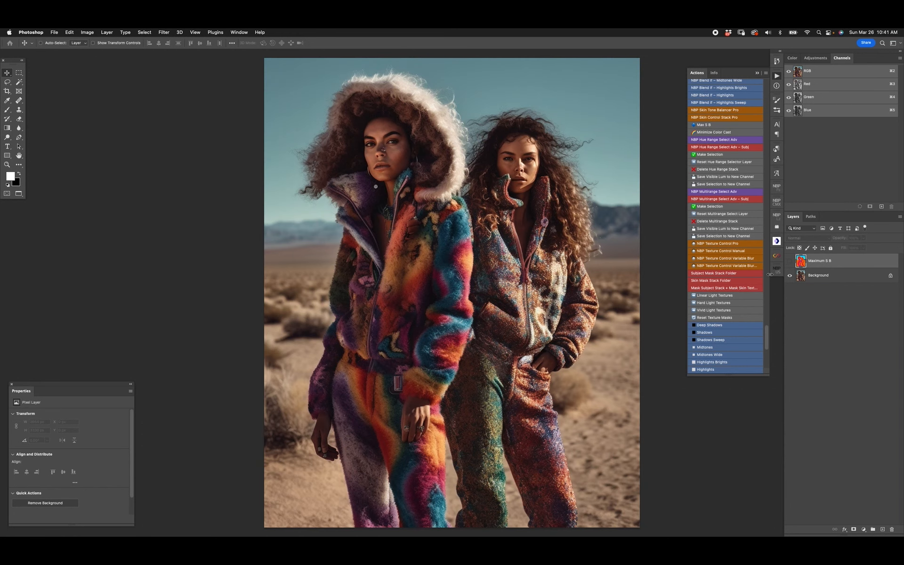
left_click(789, 261)
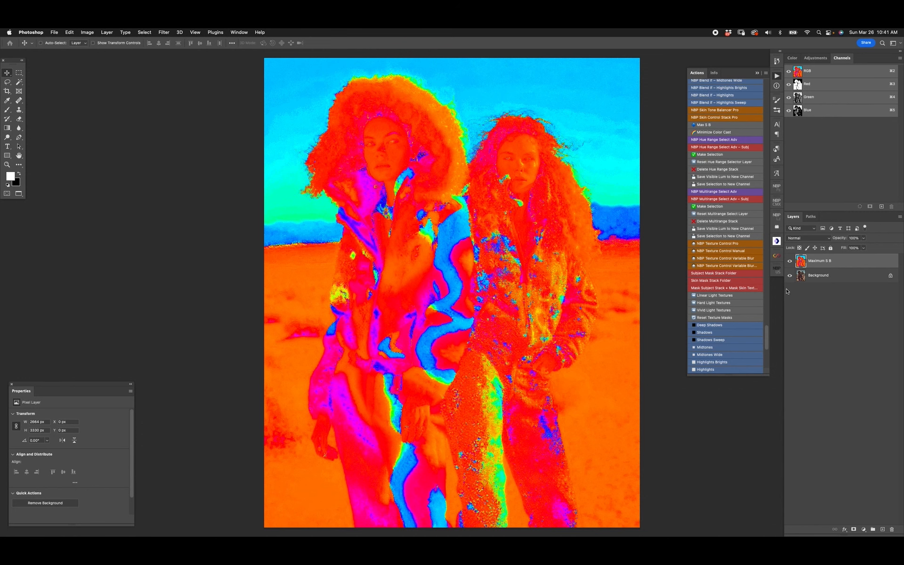
left_click(789, 261)
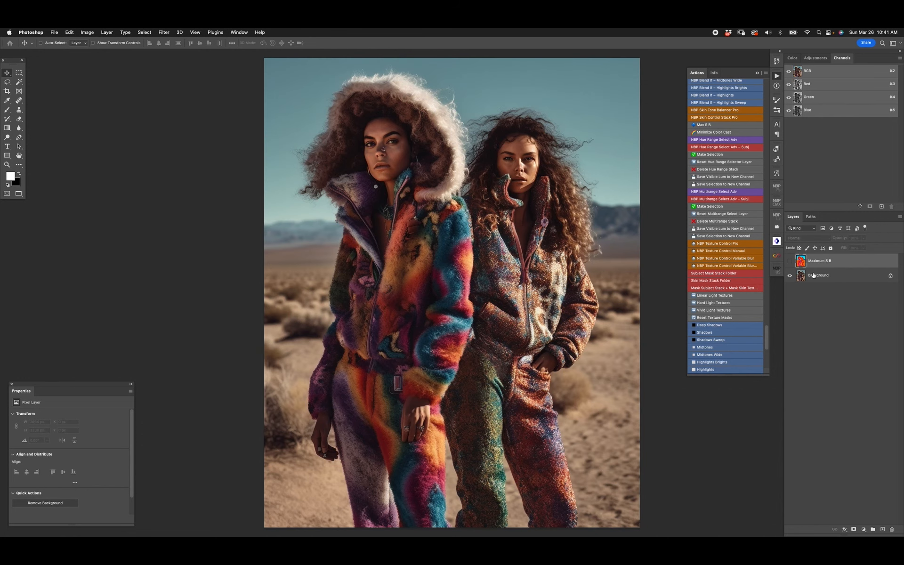
left_click(790, 261)
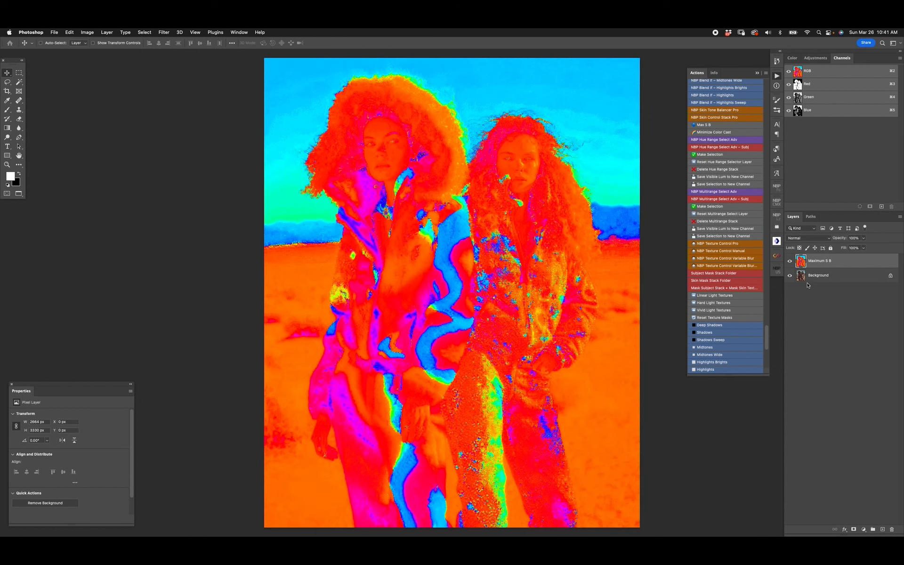
key("Delete")
Duplicate the Background layer, run the NBP Hue Range Select Adv – Subj action, and enlarge the adjustment properties area
key("super+j")
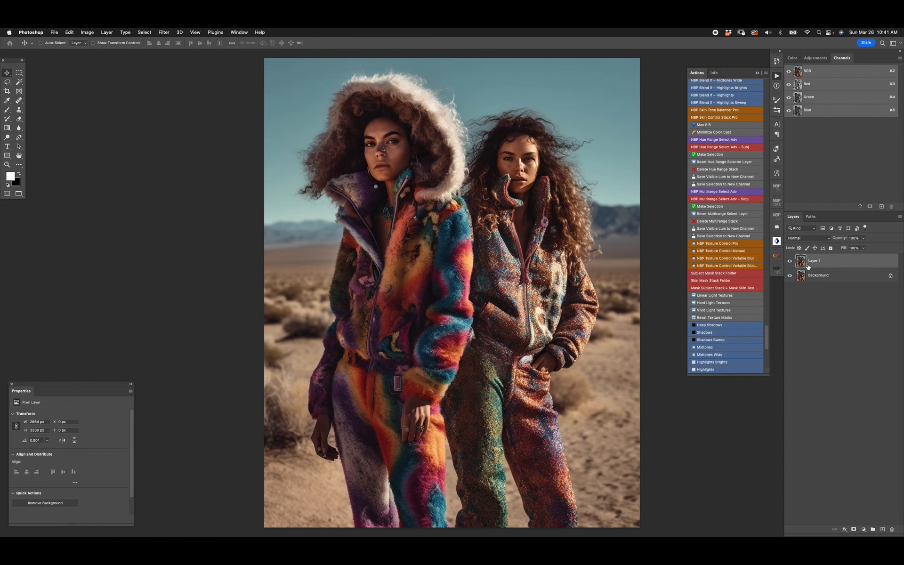
left_click(737, 147)
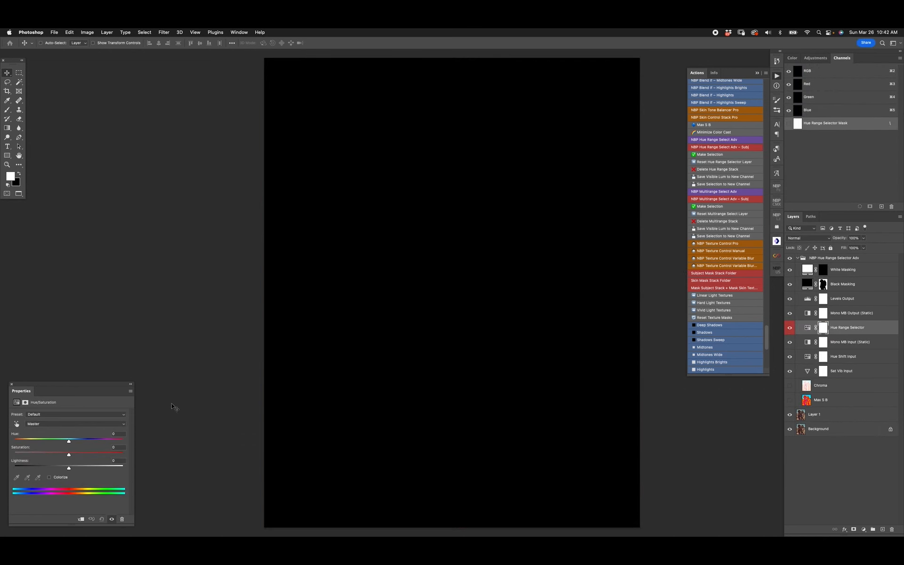
left_click_drag(95, 383, 97, 346)
left_click_drag(137, 488, 204, 526)
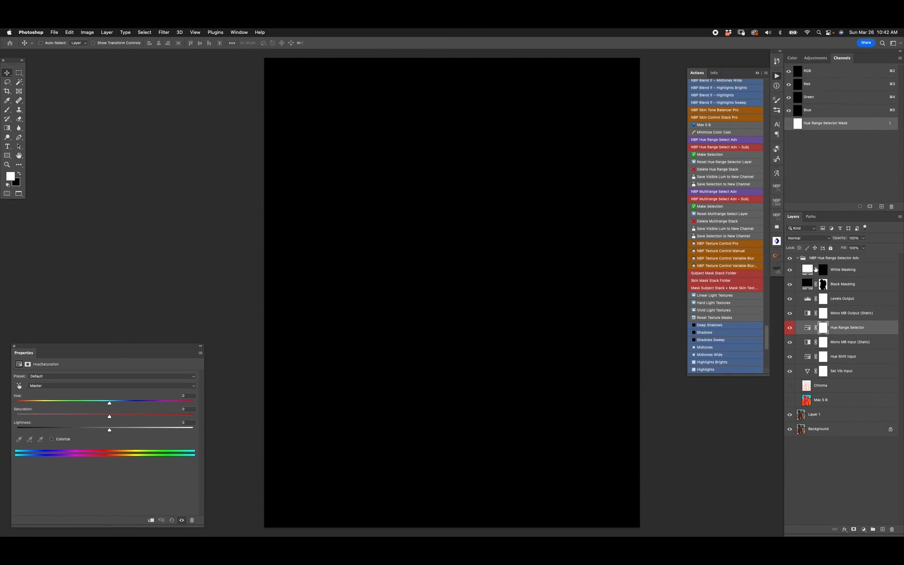
Sample the blue sleeve stripe for the Hue Range Selector, set Lightness to +100, and show the Max S B layer in the stack
left_click(790, 258)
left_click(74, 385)
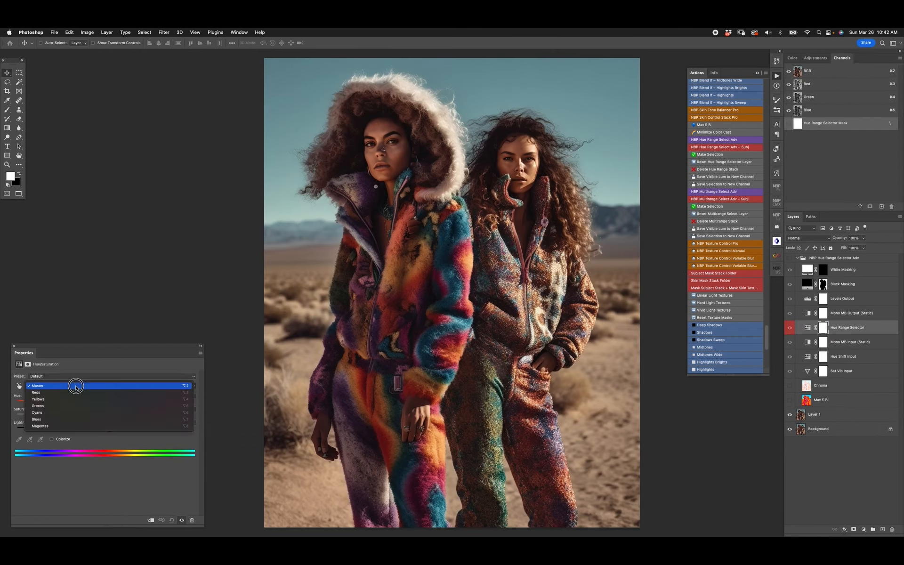
left_click(74, 419)
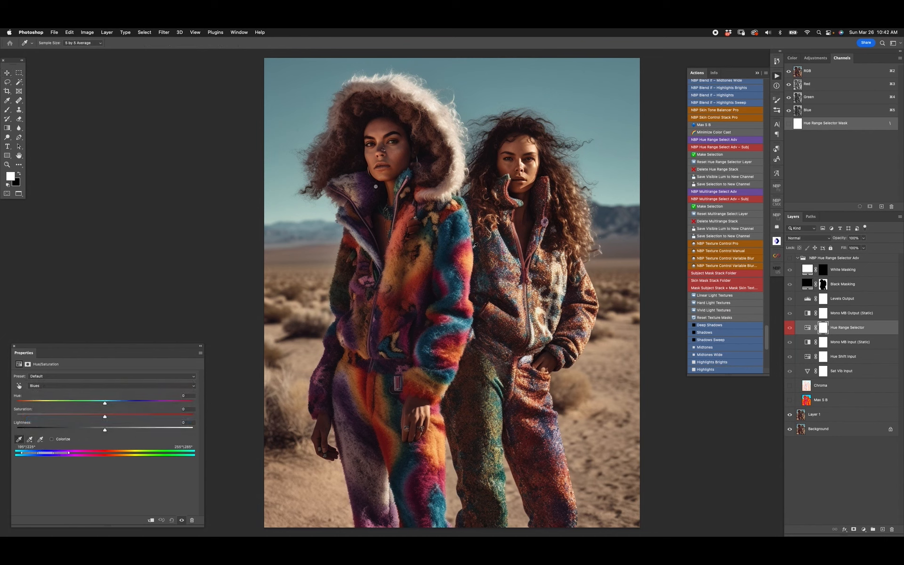
left_click(462, 228)
left_click_drag(104, 430, 193, 430)
left_click(789, 257)
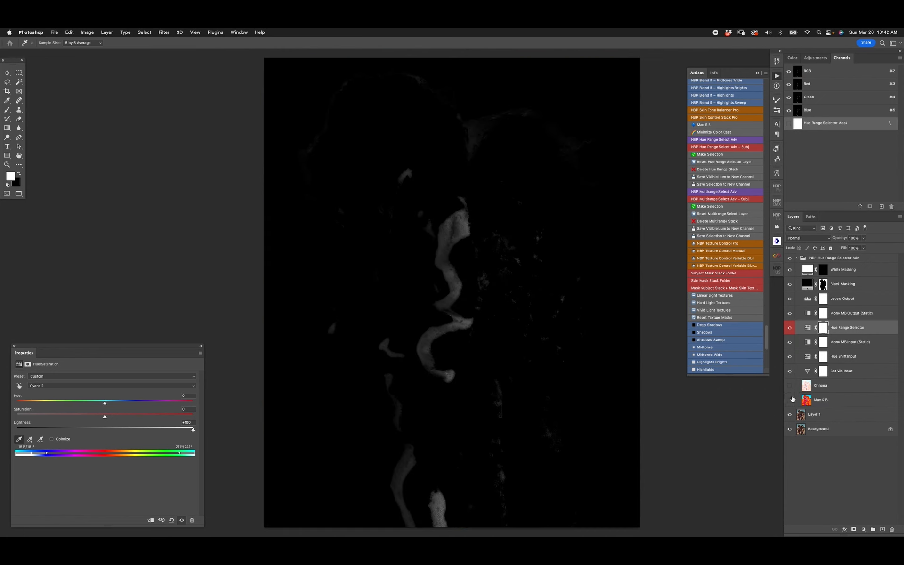
left_click(791, 400)
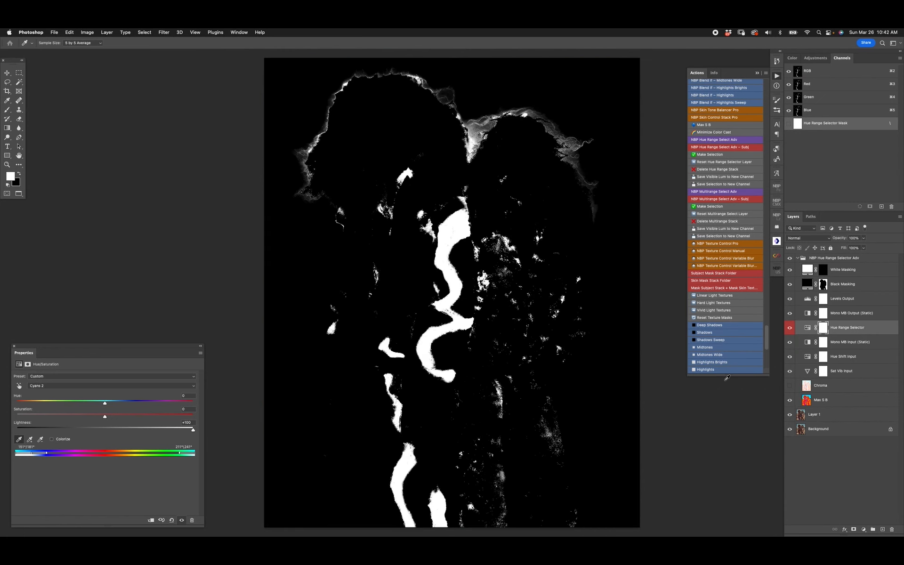
Compare the hue range mask with the portrait and with the Max S B layer shown alone
left_click(790, 258)
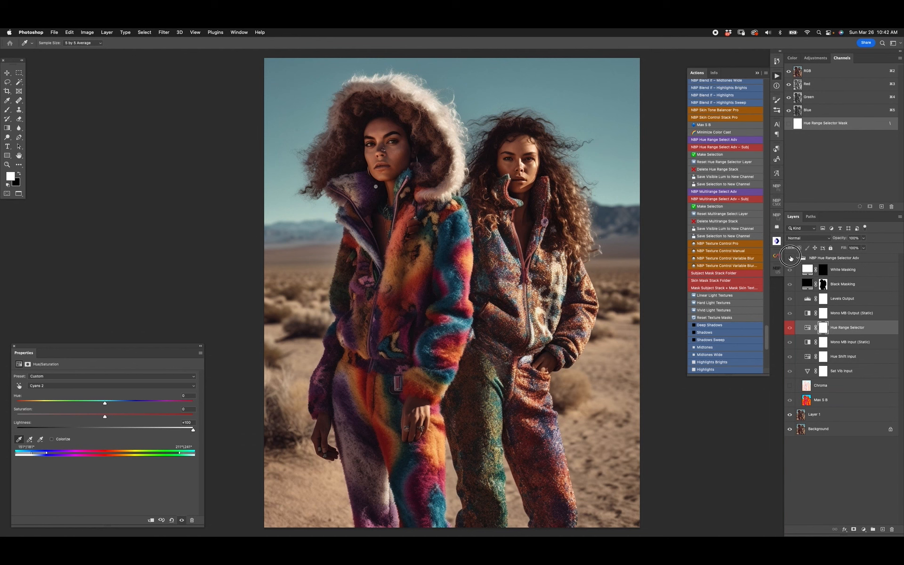
left_click(789, 258)
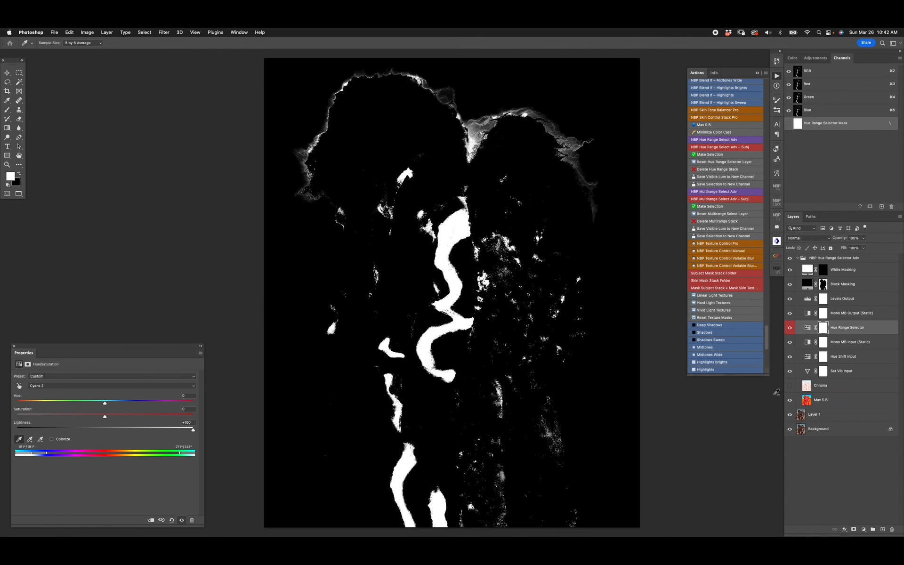
left_click(789, 400, "alt")
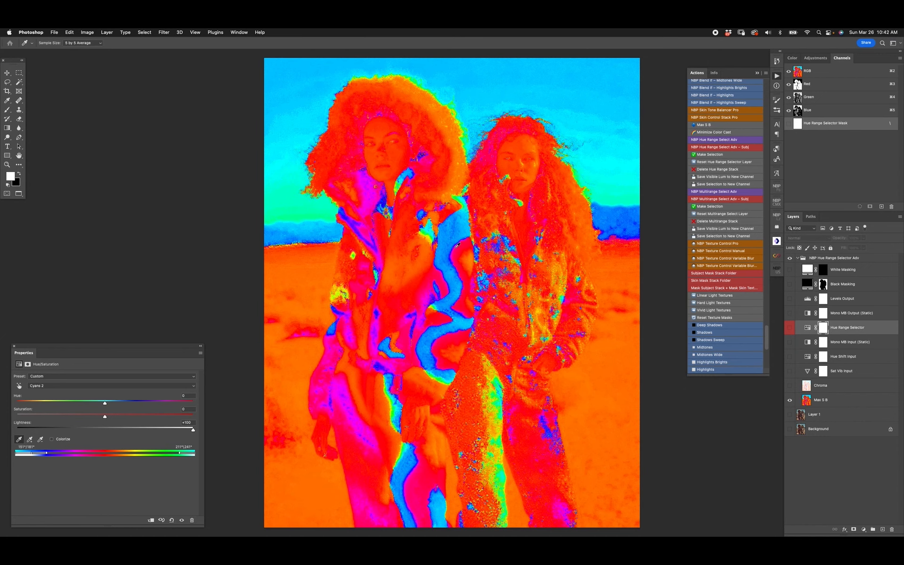
left_click(789, 400, "alt")
Widen the Hue Range Selector's blue range toward purple and check the mask against the portrait
key("v")
left_click_drag(42, 453, 62, 455)
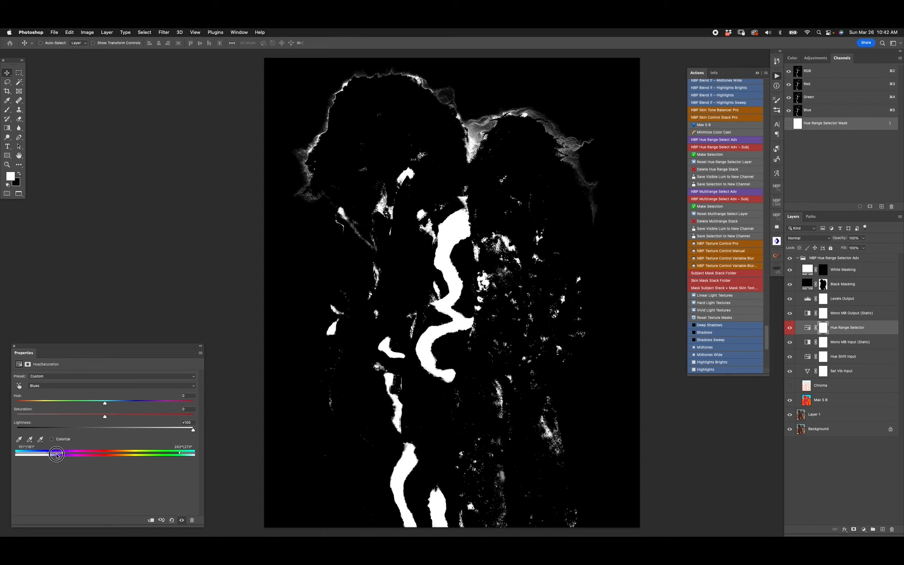
left_click(791, 258)
left_click(790, 258)
Paint white over the hair outlines on the Black Masking mask and make a selection from the hue range stack
left_click(823, 284)
key("b")
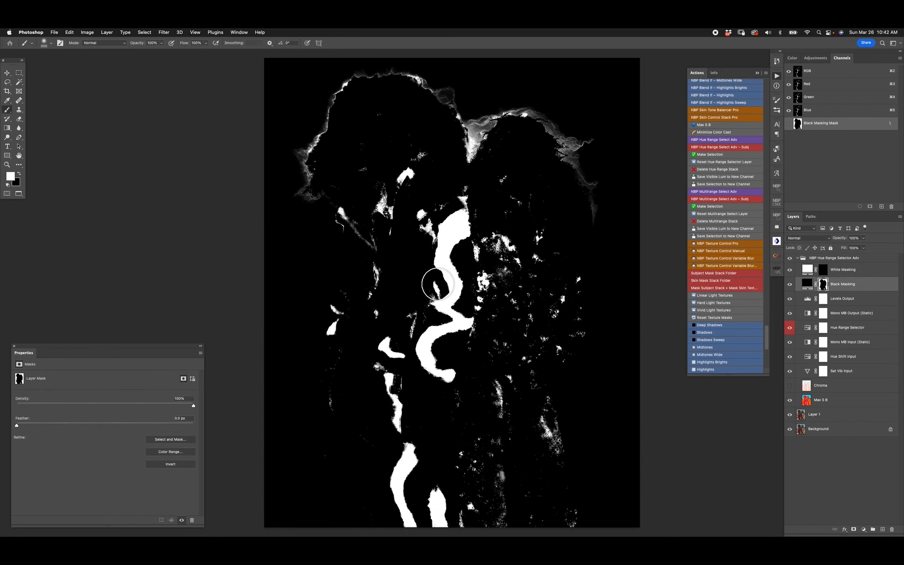
mouse_move(325, 155)
left_mouse_down()
mouse_move(398, 68)
mouse_move(487, 66)
mouse_move(509, 91)
mouse_move(458, 127)
mouse_move(471, 141)
mouse_move(484, 130)
mouse_move(559, 130)
mouse_move(591, 153)
mouse_move(568, 150)
mouse_move(596, 180)
mouse_move(578, 150)
mouse_move(468, 106)
mouse_move(418, 103)
mouse_move(396, 128)
mouse_move(307, 180)
mouse_move(323, 146)
mouse_move(478, 108)
mouse_move(543, 143)
left_mouse_up()
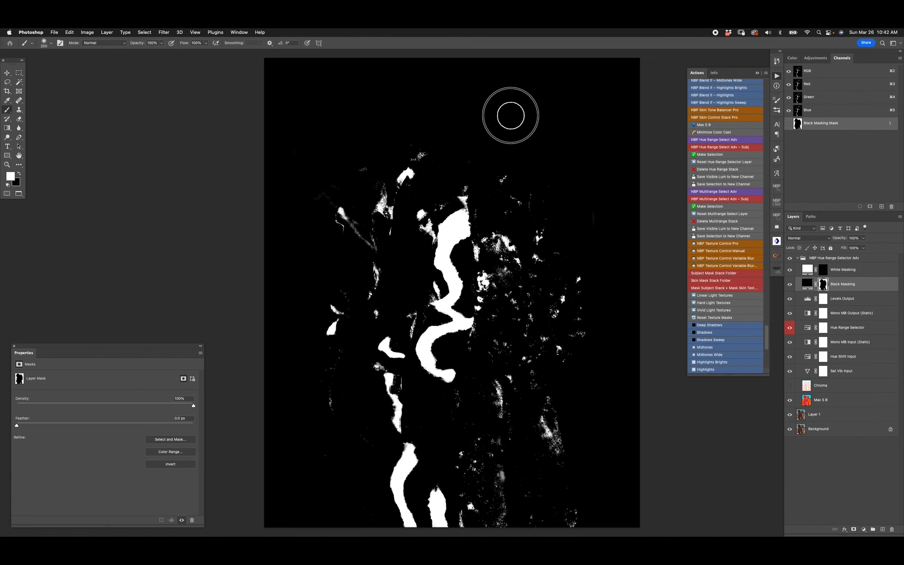
left_click(718, 155)
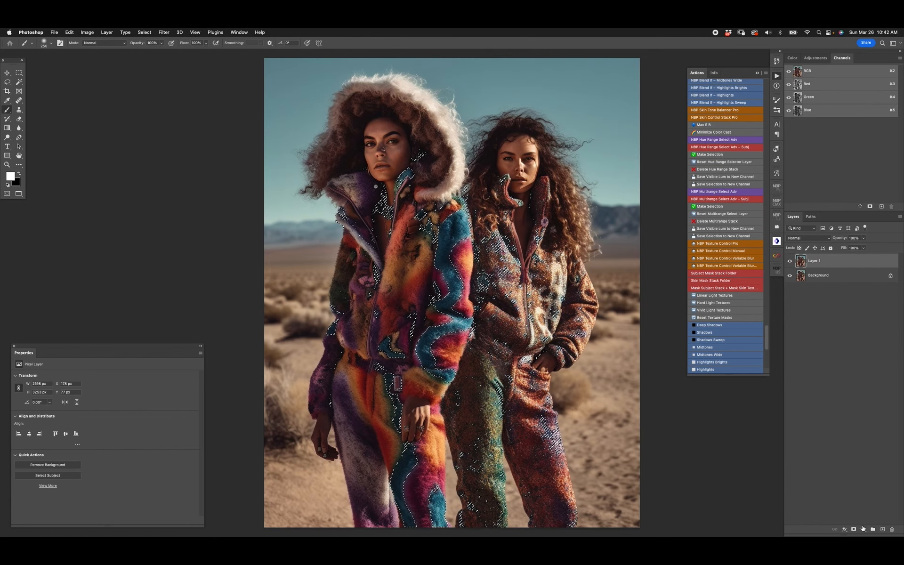
Add a Hue/Saturation adjustment layer from the selection with Colorize enabled and Saturation set to 40
left_click(862, 528)
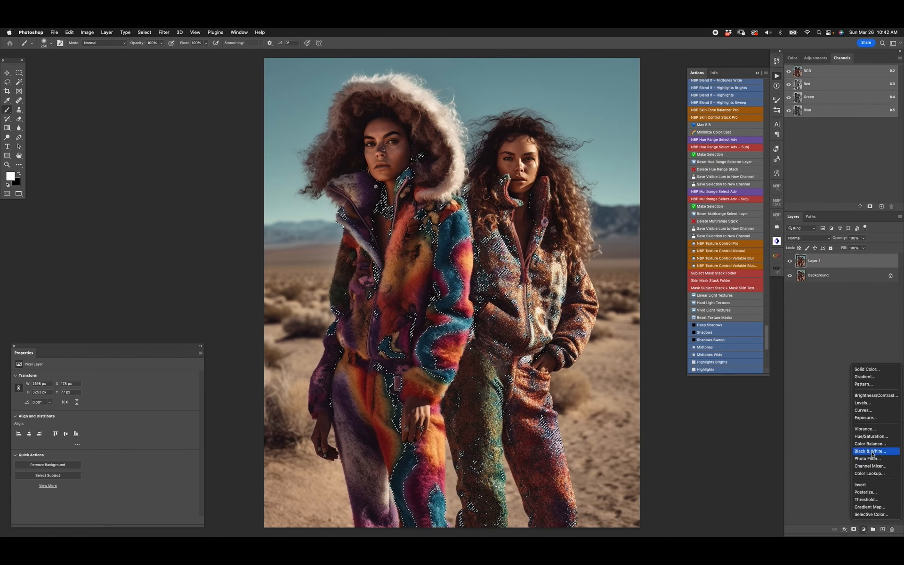
left_click(871, 437)
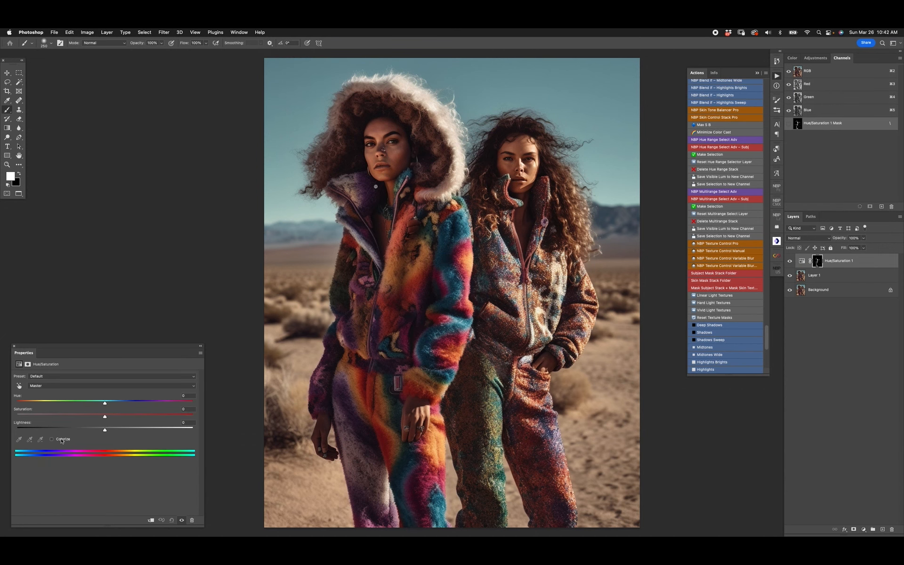
left_click(51, 439)
left_click_drag(84, 417, 91, 419)
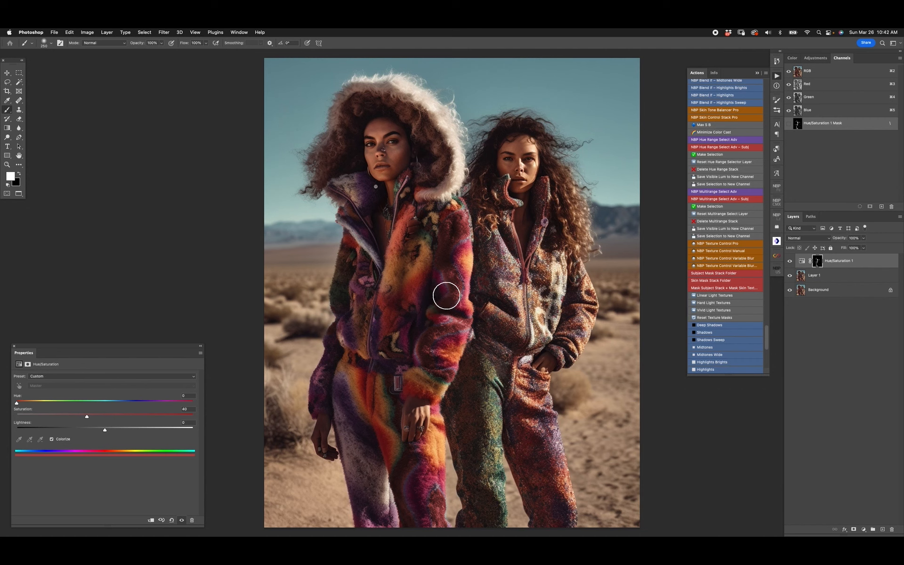
key("v")
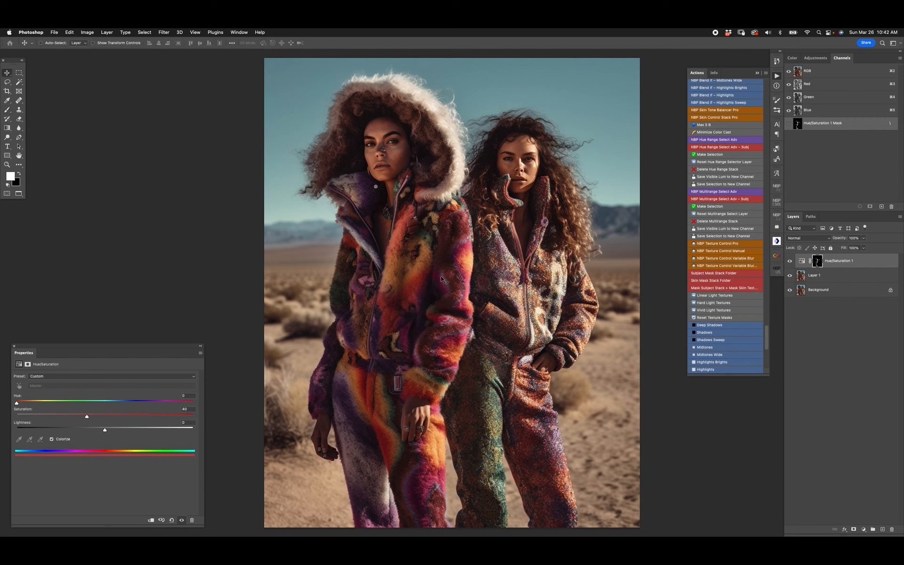
Feather the mask of the Hue/Saturation layer to soften the recolored edges
left_click(818, 261)
left_click(58, 425)
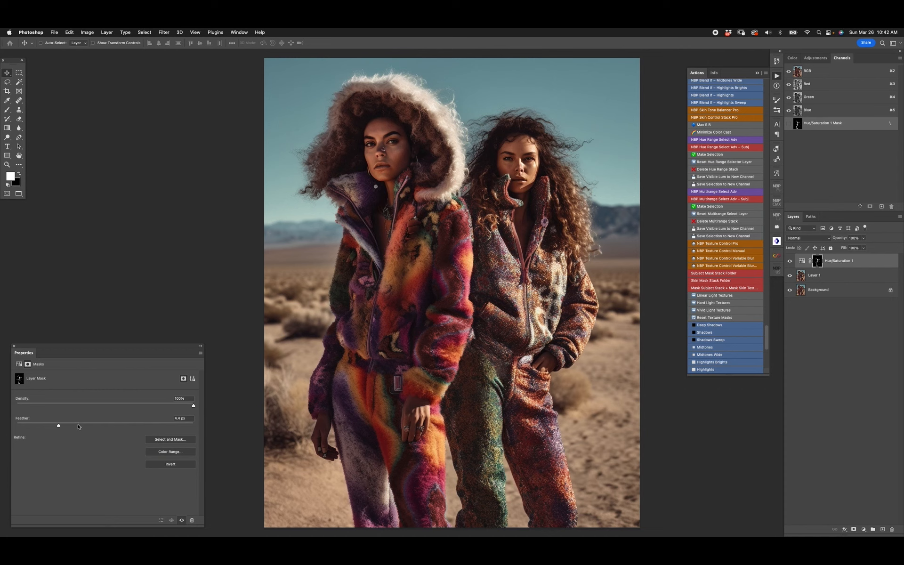
left_click(98, 424)
Turn off Colorize in the Hue/Saturation layer and set Hue to +142
left_click(801, 261)
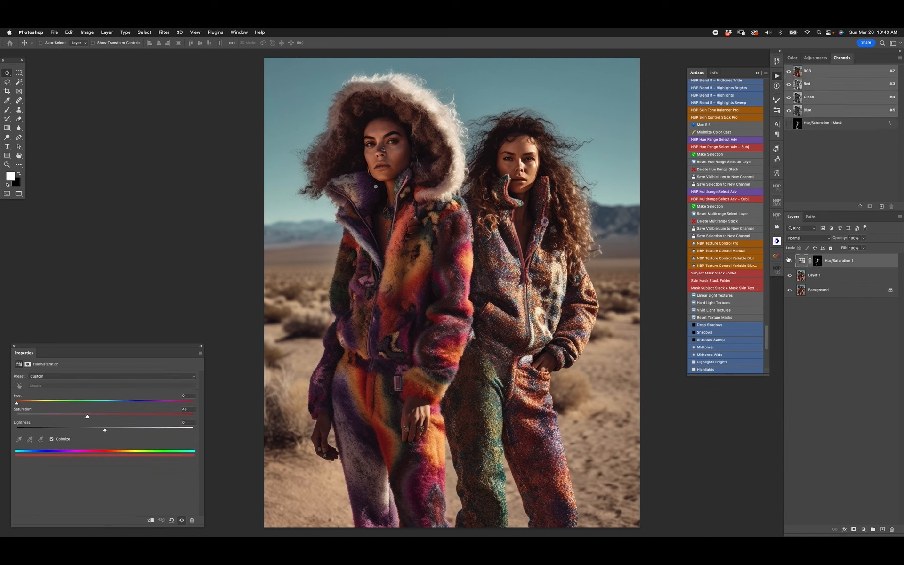
left_click(58, 438)
left_click_drag(106, 403, 180, 409)
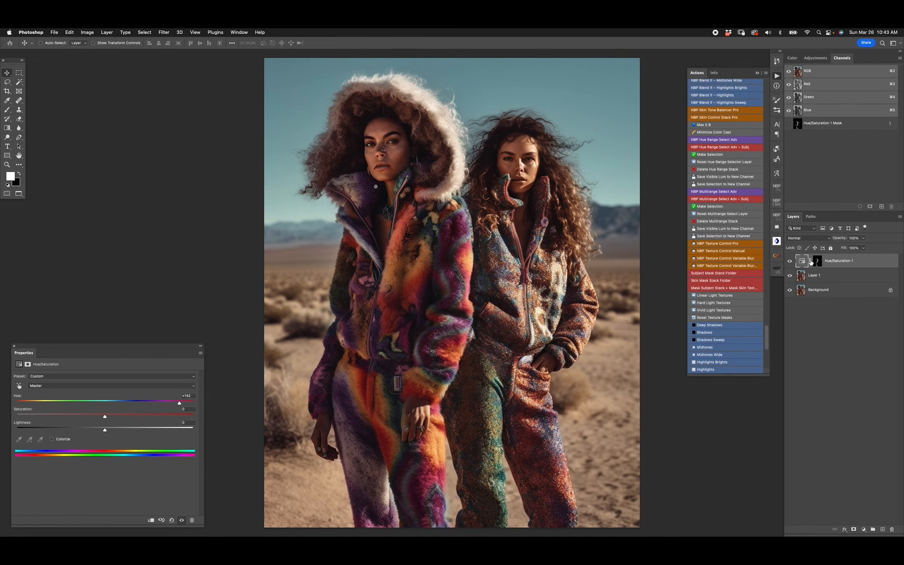
Reset the Hue/Saturation mask's feather to 0 px and shift the selected blues toward purple
left_click(817, 261)
left_click_drag(75, 425, 5, 426)
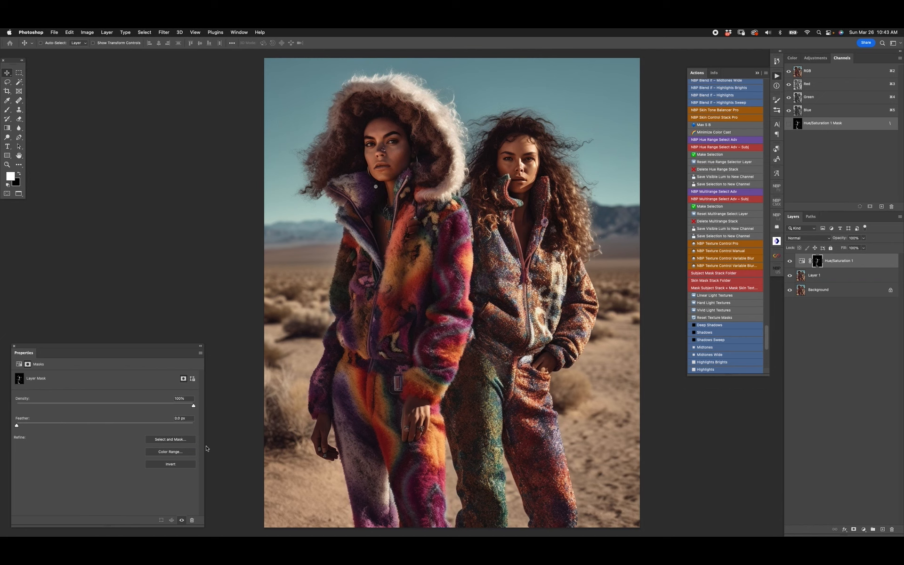
left_click(801, 262)
left_click_drag(116, 400, 157, 401)
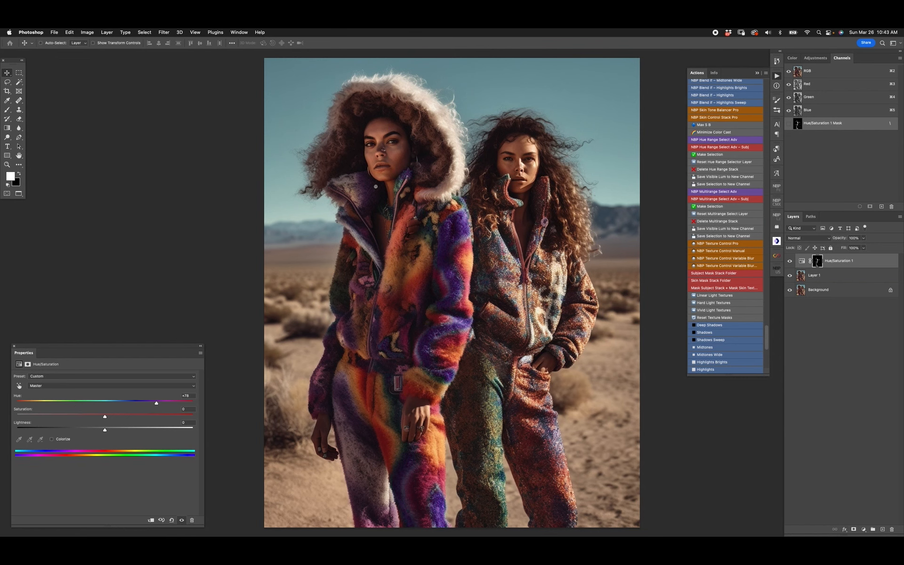
Delete the Hue/Saturation layer and run the NBP Hue Range Select Adv – Subj action on Layer 1
key("BackSpace")
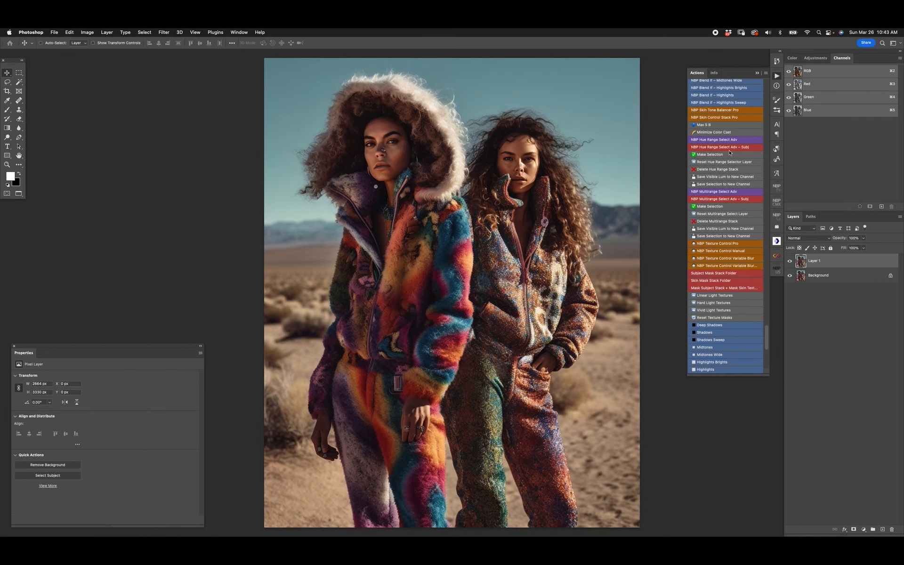
left_click(731, 163)
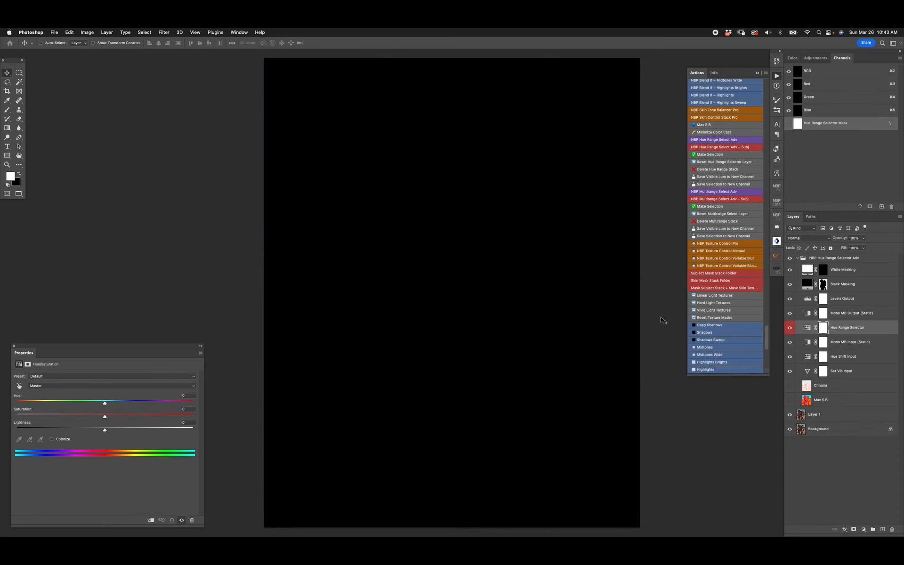
Target the Blues range in the Hue Range Selector layer and set its Lightness to +100
left_click(100, 386)
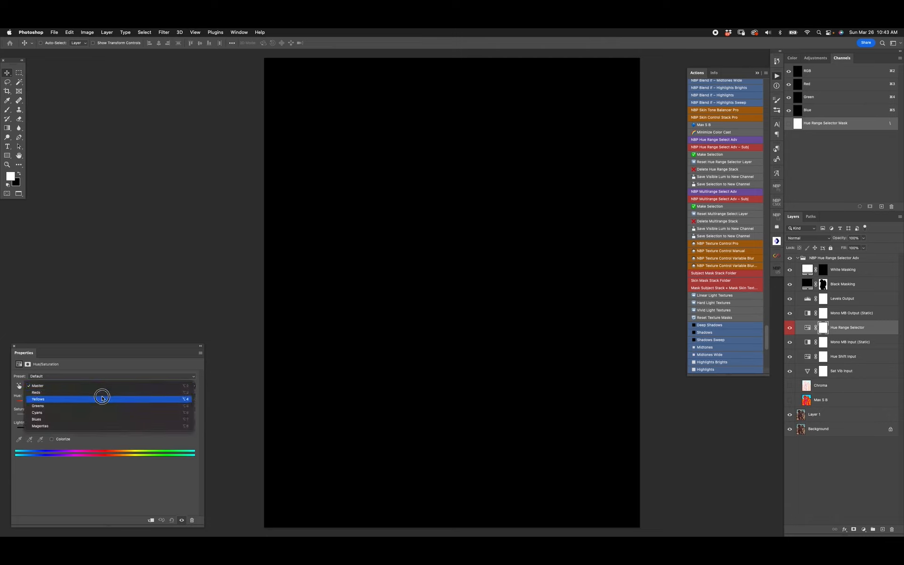
left_click(100, 419)
left_click_drag(105, 430, 235, 425)
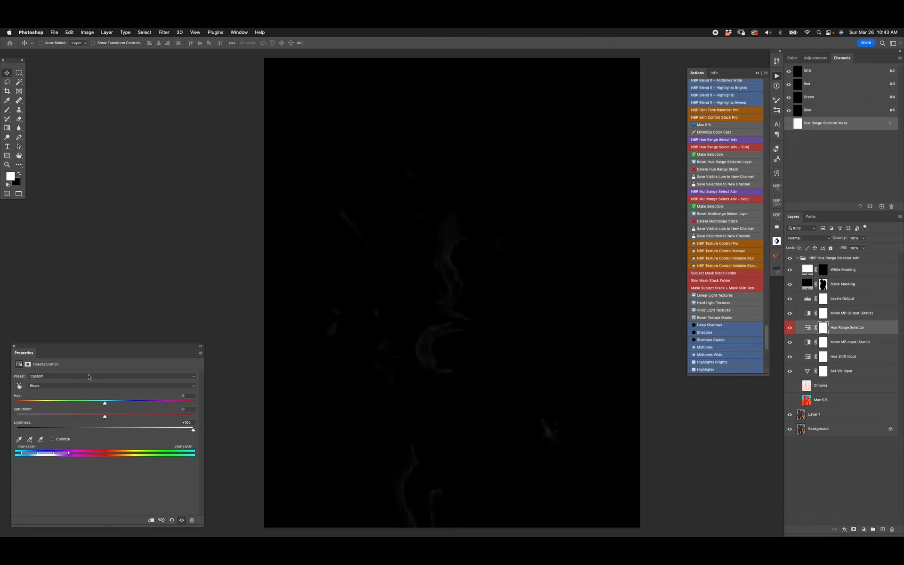
left_click(74, 386)
left_click(73, 379)
left_click(97, 386)
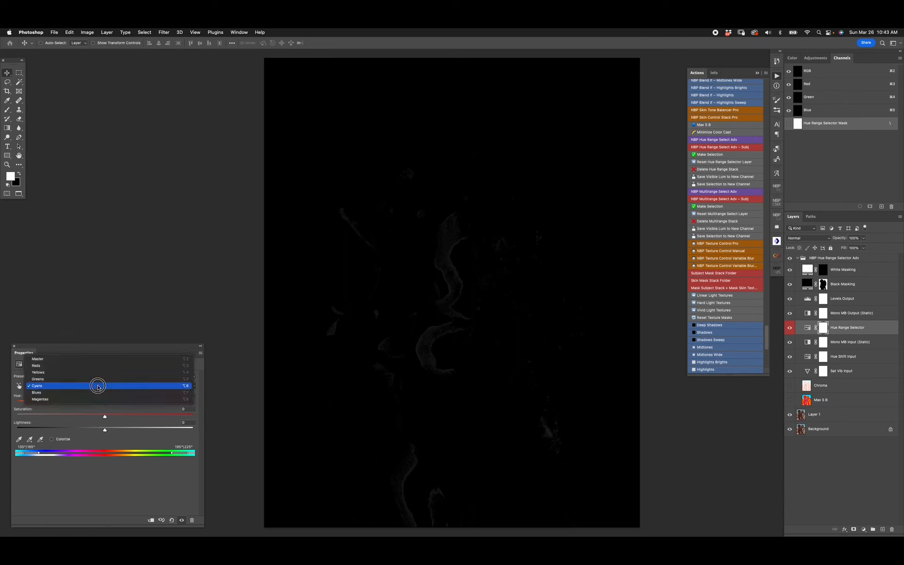
left_click(95, 393)
Widen the Hue Range Selector's Blues range toward green and magenta, show the Max S B layer, and compare the mask with the photo
left_click_drag(61, 453, 22, 453)
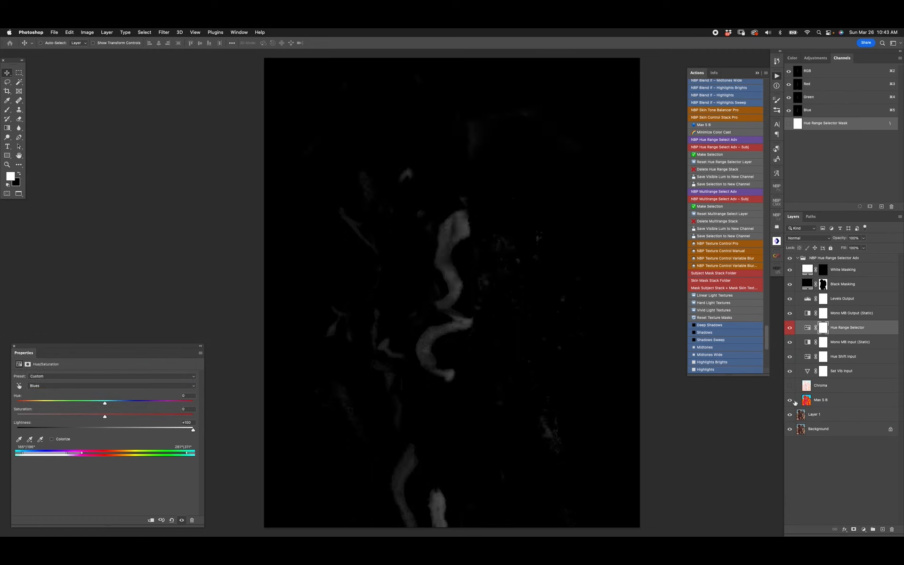
left_click_drag(193, 453, 178, 454)
mouse_move(66, 453)
left_mouse_down()
mouse_move(91, 456)
mouse_move(84, 455)
left_mouse_up()
left_click(790, 258)
left_click(789, 258)
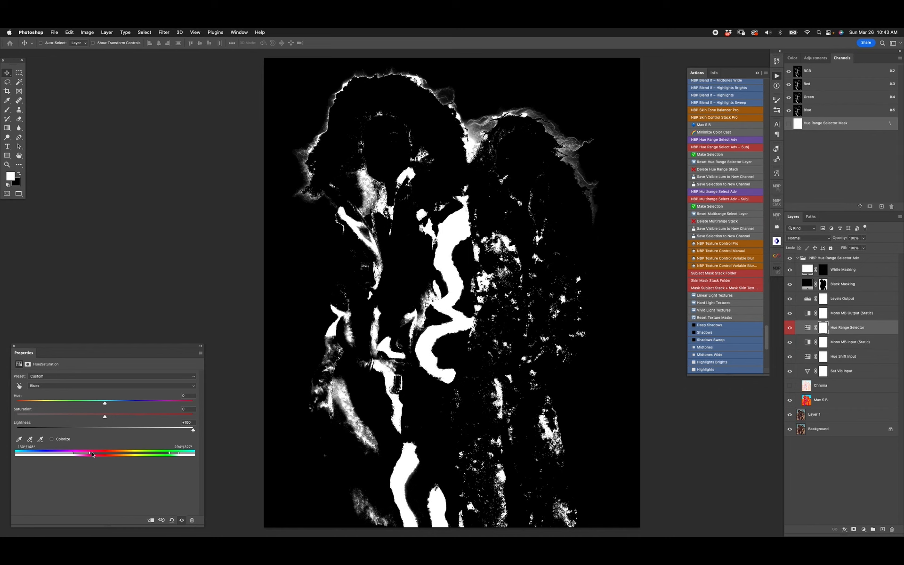
left_click_drag(78, 453, 86, 455)
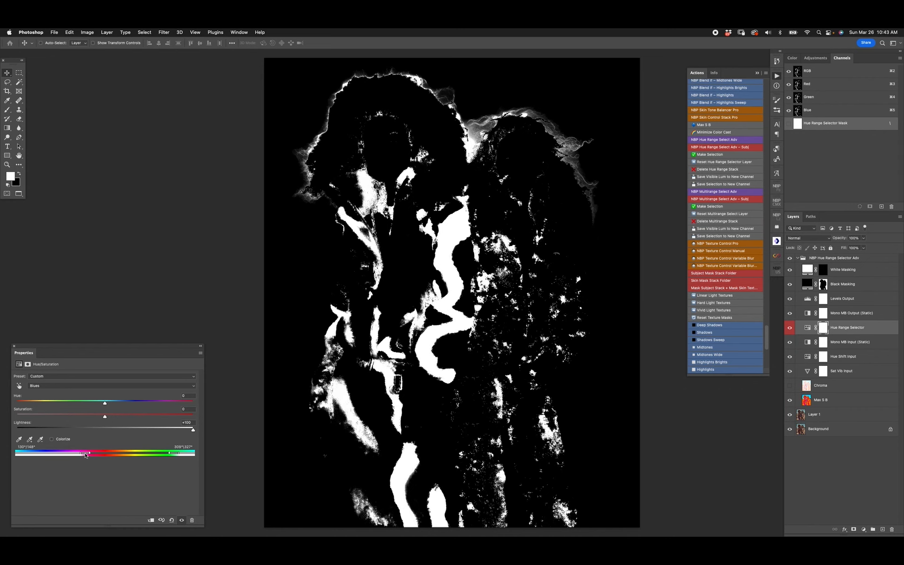
left_click(790, 257)
left_click(790, 257)
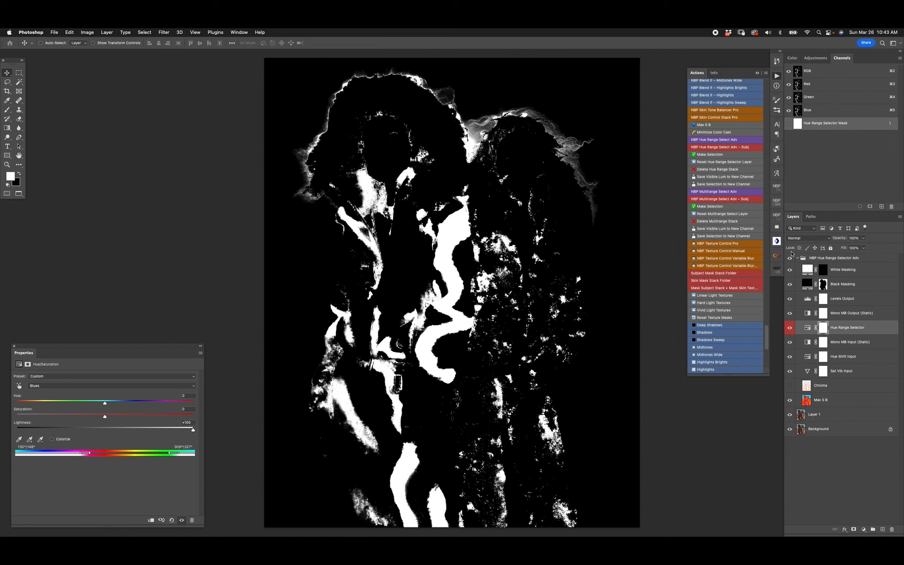
Paint white on the Black Masking layer's mask over the fur hood and both women's hair to exclude them from the selection
left_click(824, 289)
key("b")
mouse_move(332, 137)
left_mouse_down()
mouse_move(293, 206)
mouse_move(438, 67)
mouse_move(368, 117)
mouse_move(396, 126)
left_mouse_up()
mouse_move(456, 124)
left_mouse_down()
mouse_move(475, 115)
mouse_move(581, 142)
mouse_move(575, 157)
mouse_move(593, 202)
left_mouse_up()
mouse_move(494, 131)
left_mouse_down()
mouse_move(480, 149)
mouse_move(443, 140)
mouse_move(418, 143)
left_mouse_up()
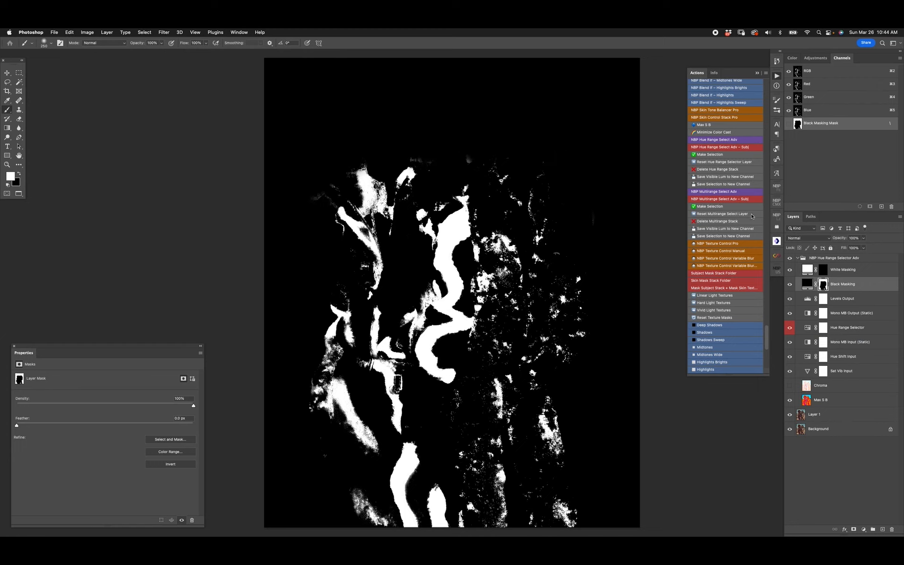
Run the Make Selection action and add a Hue/Saturation adjustment layer above Layer 1 from the selection
left_click(724, 155)
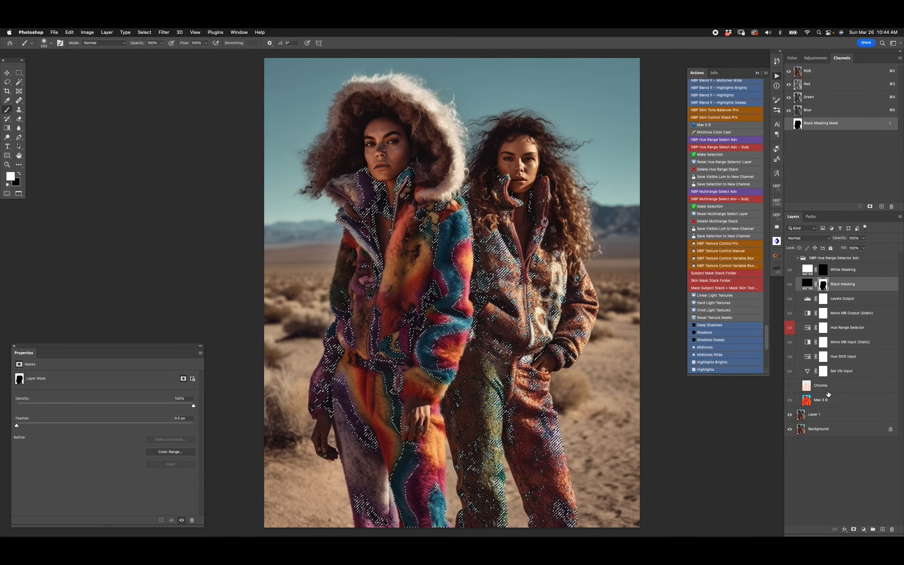
left_click(829, 415)
left_click(863, 529)
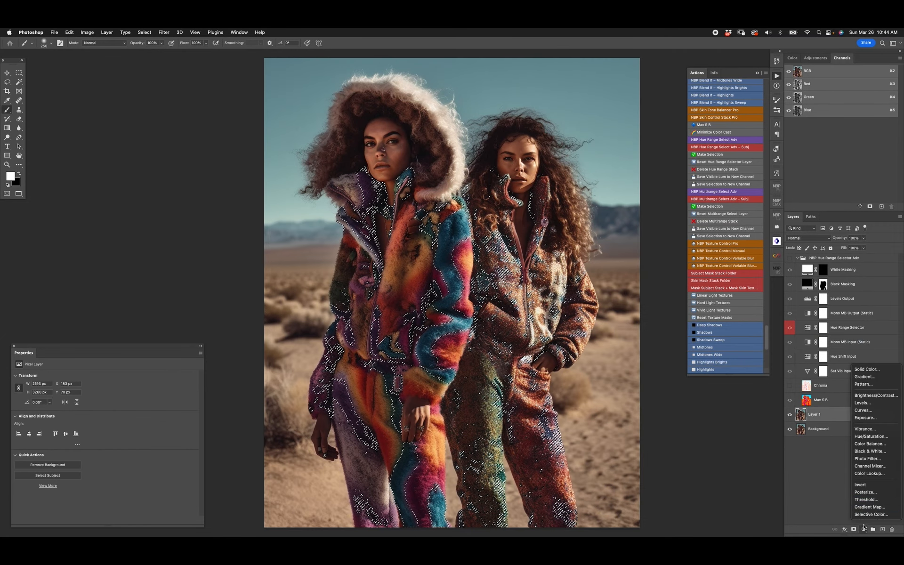
left_click(871, 436)
Colorize the selected stripes red in the Hue/Saturation layer with Hue 0 and Saturation 42
left_click_drag(78, 402, 105, 404)
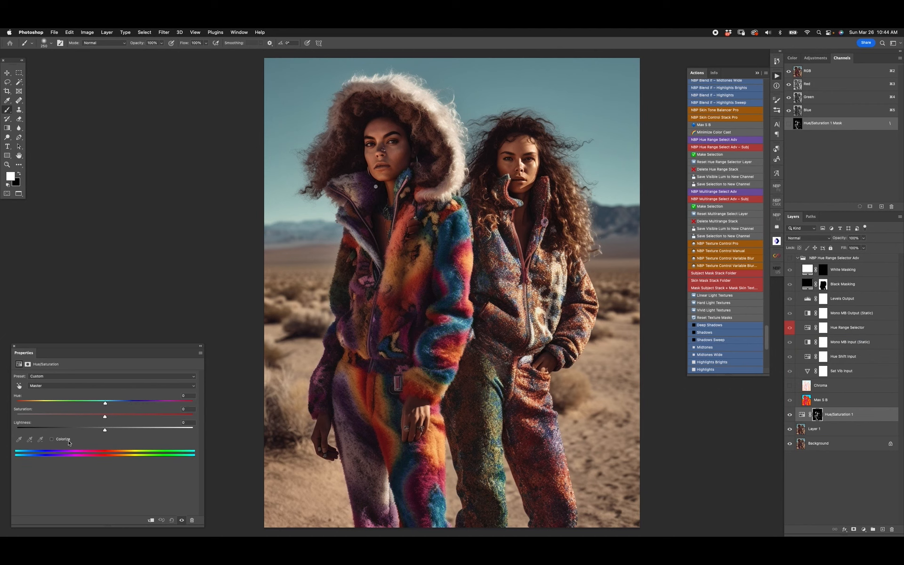
left_click(52, 439)
left_click(77, 417)
left_click_drag(83, 417, 93, 417)
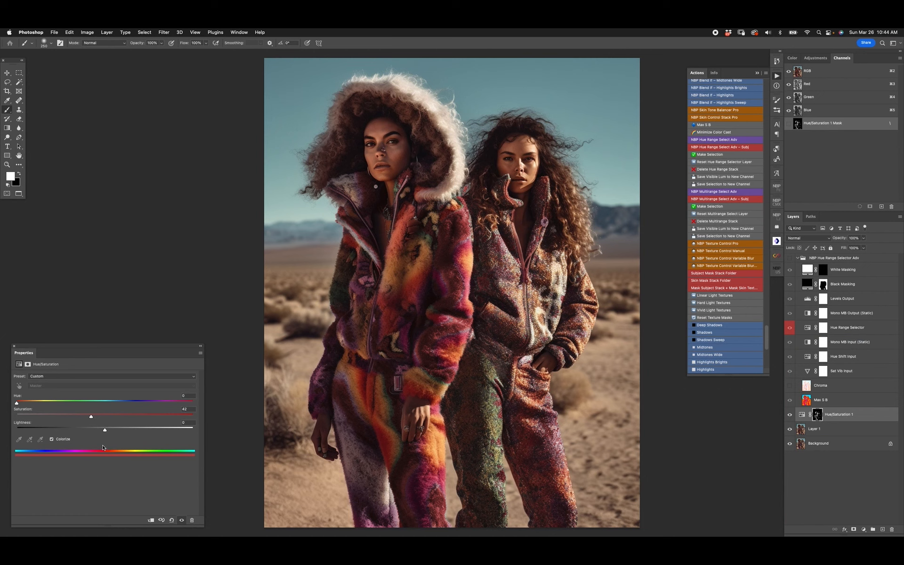
left_click(20, 403)
left_click_drag(21, 403, 17, 403)
Feather the Hue/Saturation layer's mask slightly and compare the photo with and without the recoloring
left_click(817, 414)
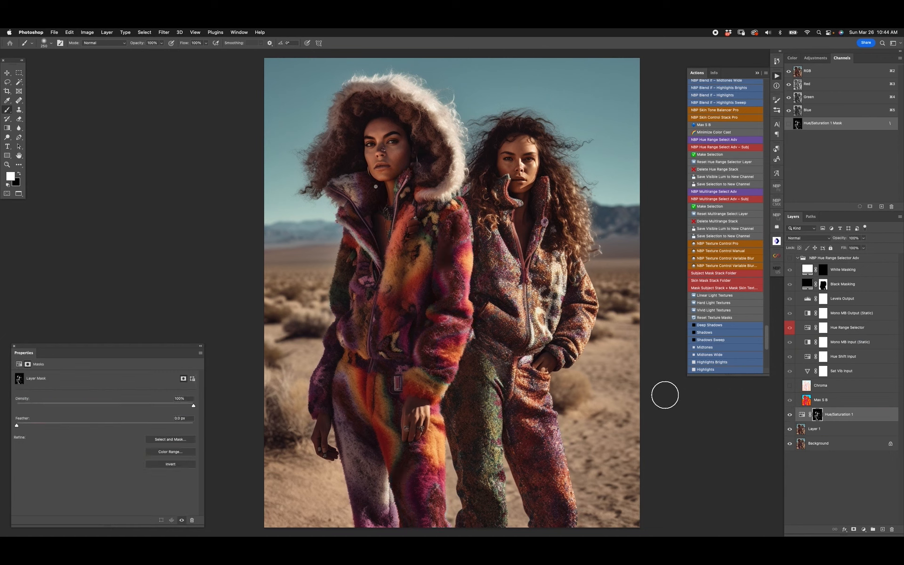
left_click_drag(68, 432, 73, 430)
left_click(791, 414)
left_click(791, 414)
Run the NBP Neutralize Subject + Bkgd action on the Background layer of the subway portrait
left_click(849, 263)
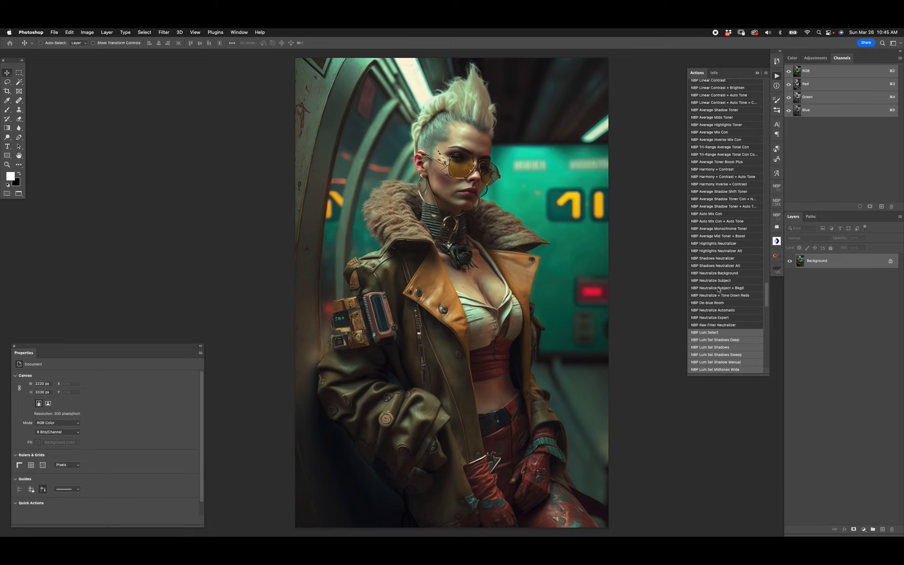
left_click(738, 288)
key("Return")
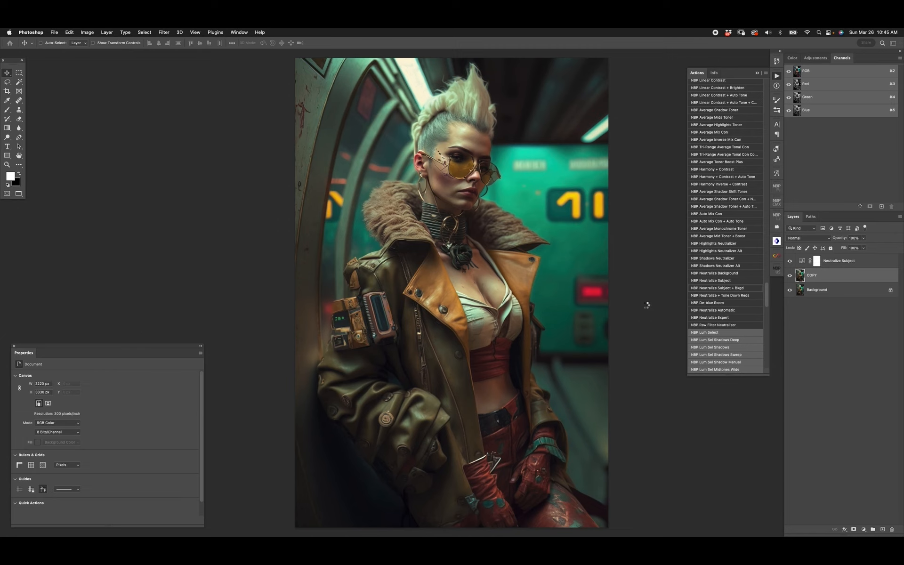
left_click(851, 269)
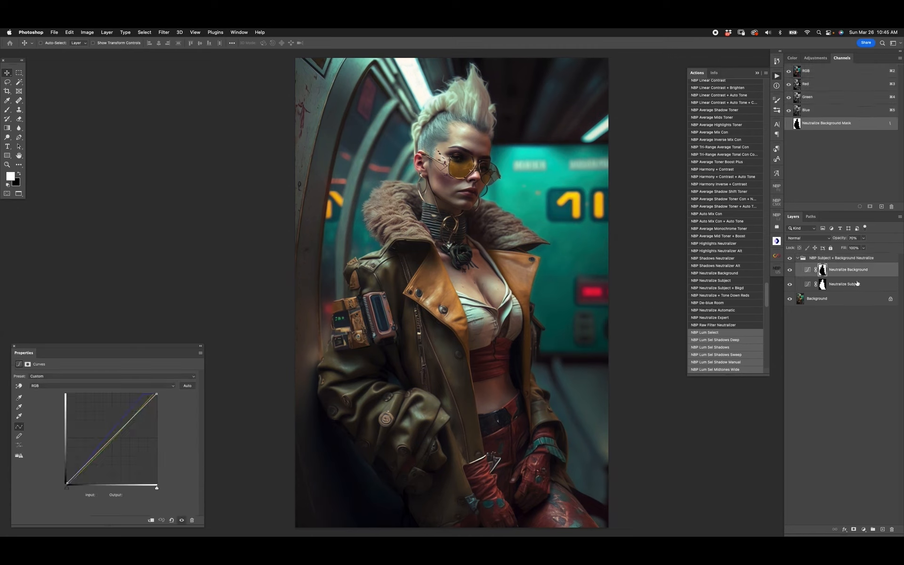